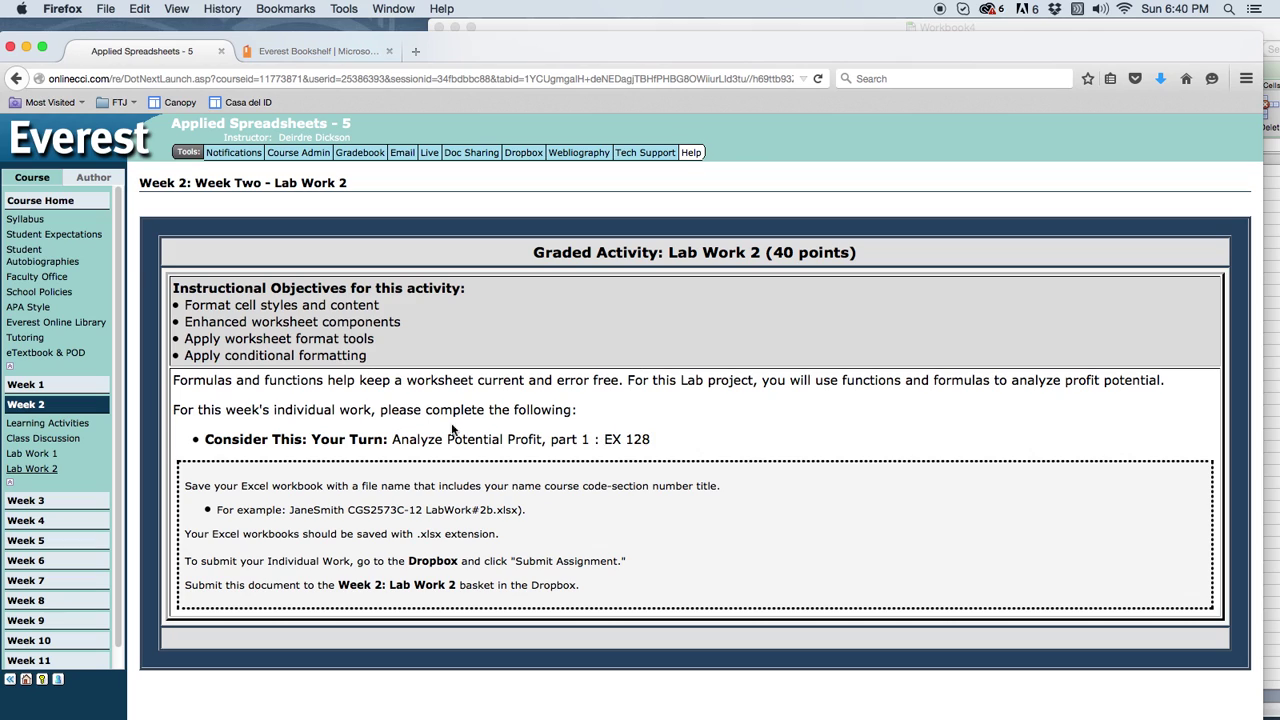
Switch to the Everest Bookshelf textbook and open Chapter 2, Formulas, Functions, and Formatting, with its sections expanded
left_click(333, 52)
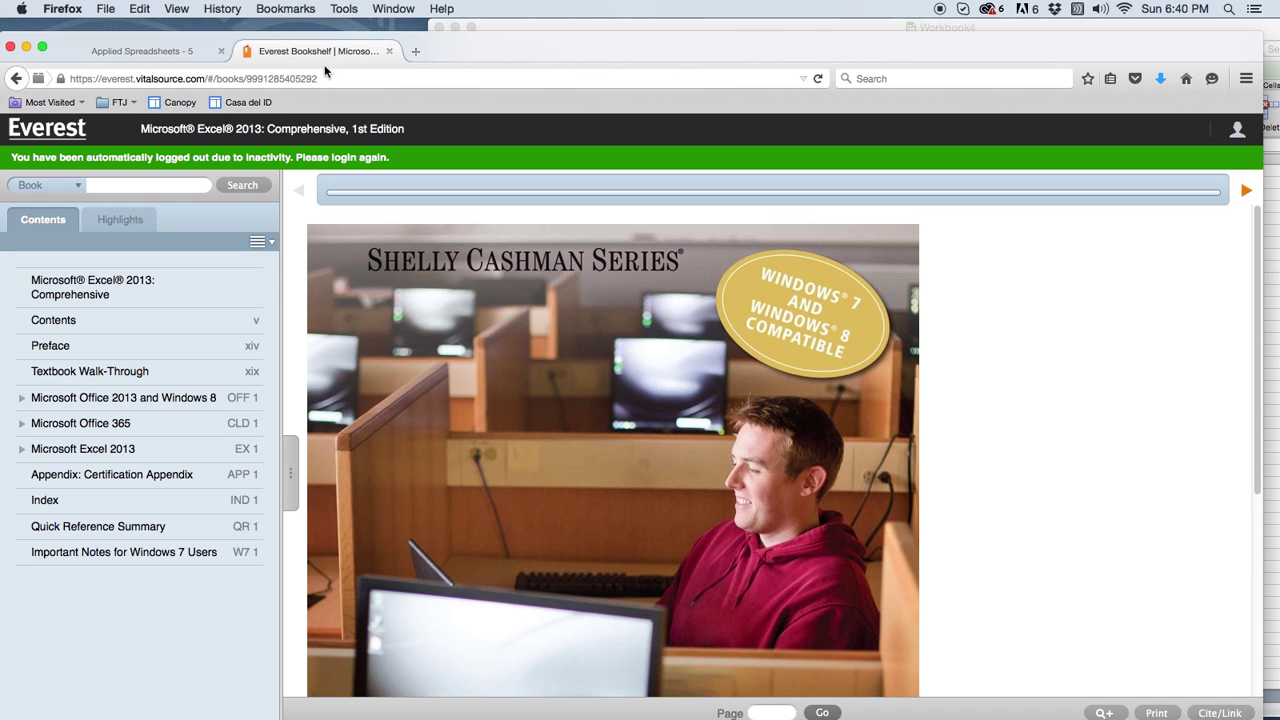
left_click(52, 442)
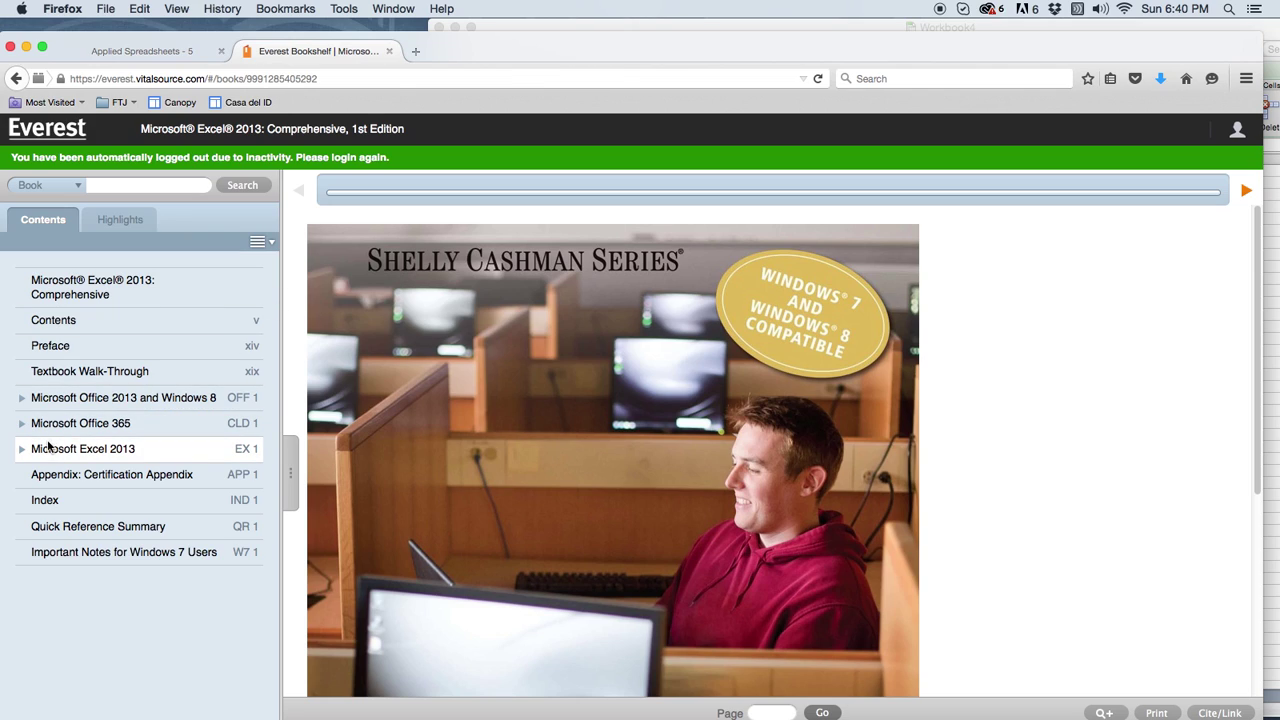
left_click(22, 453)
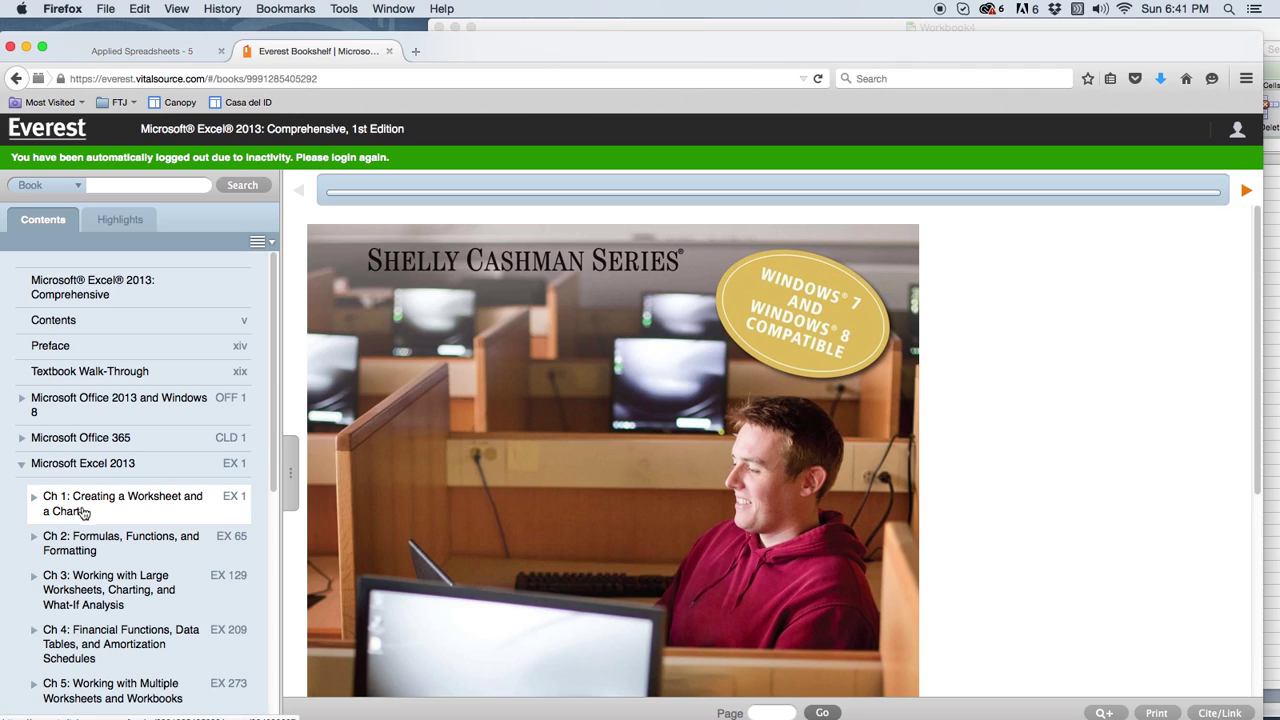
left_click(80, 540)
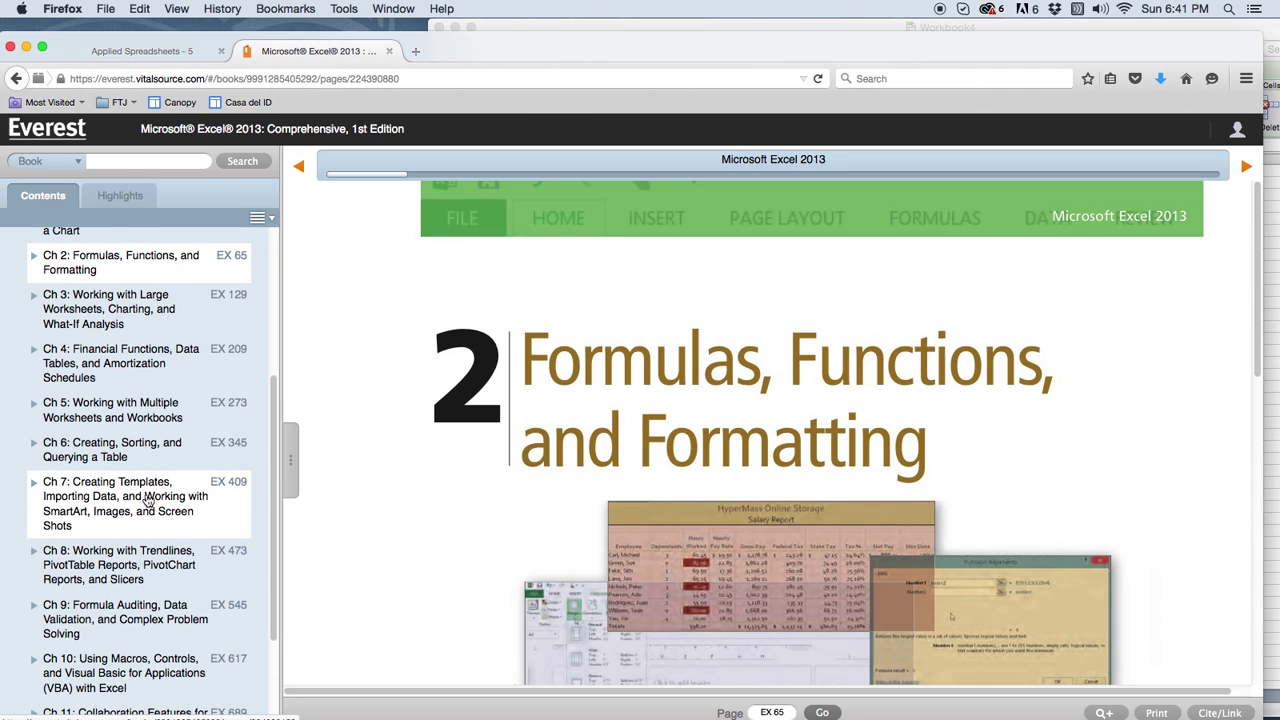
left_click(33, 258)
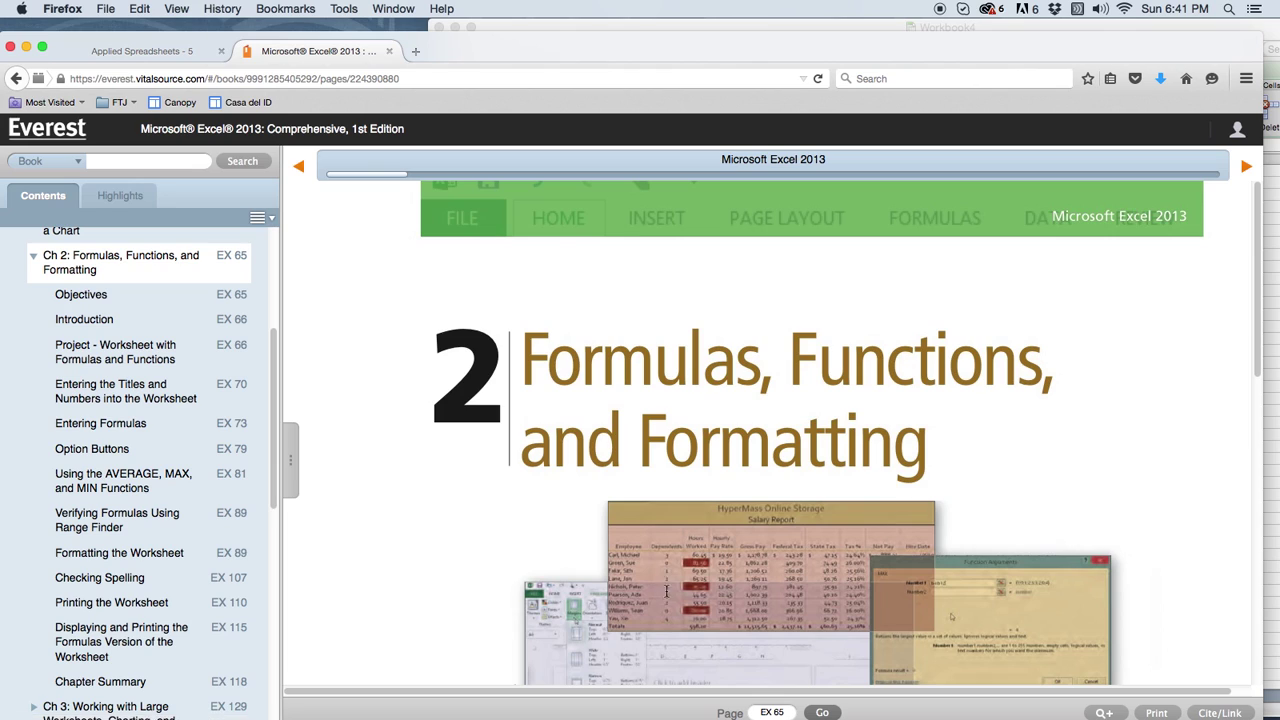
Jump to page EX 128 of the textbook
mouse_move(820, 612)
left_click(752, 710)
type("EX 128")
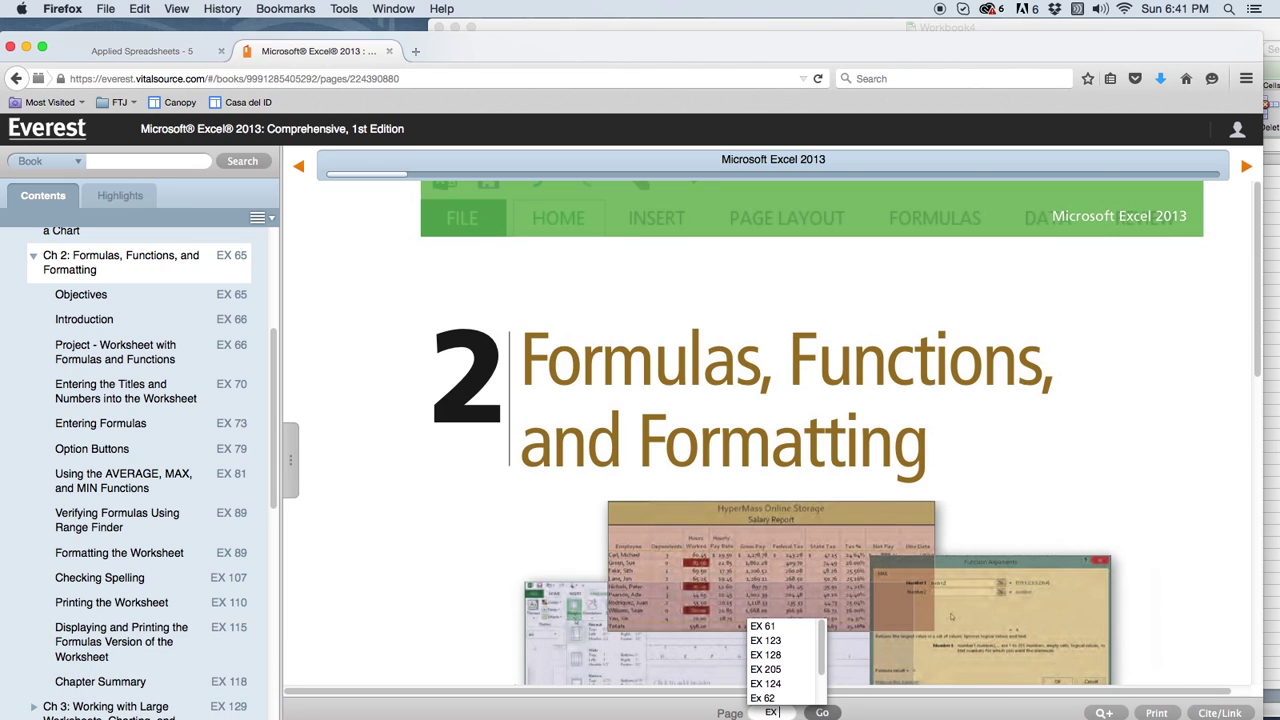
key("Return")
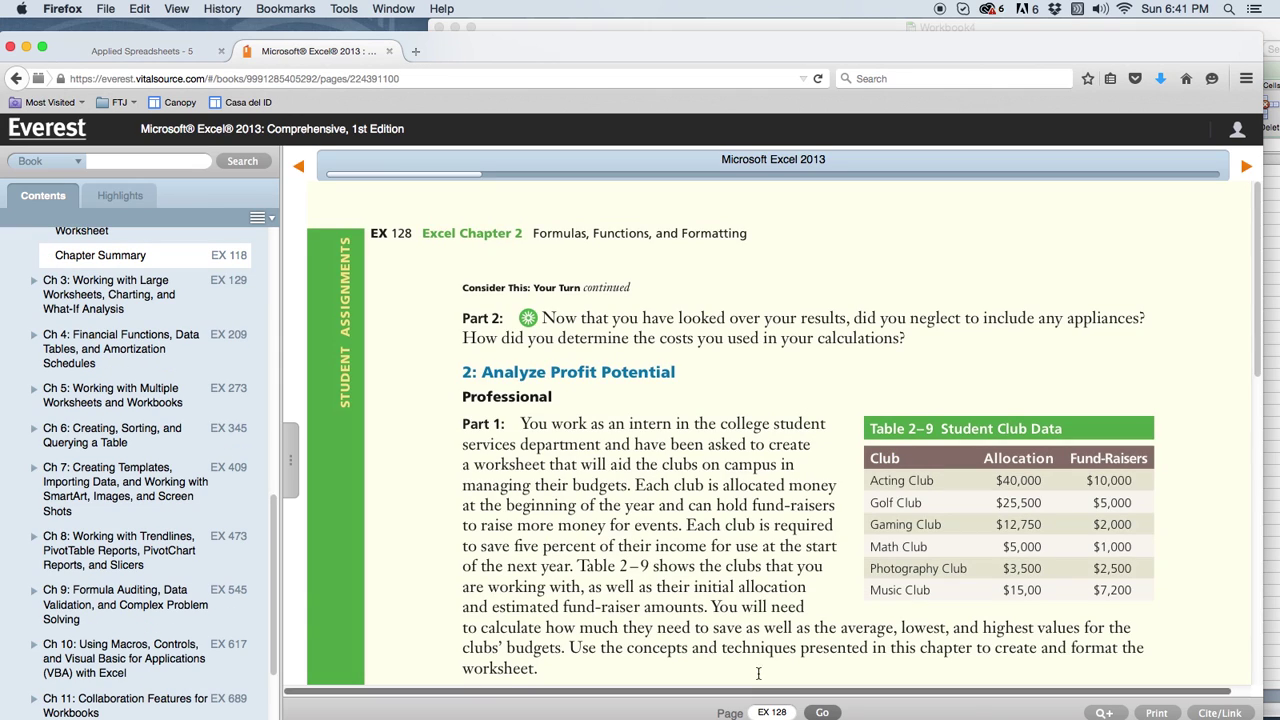
Read Part 1 of the Analyze Profit Potential assignment and its Student Club Data table
left_click(468, 371)
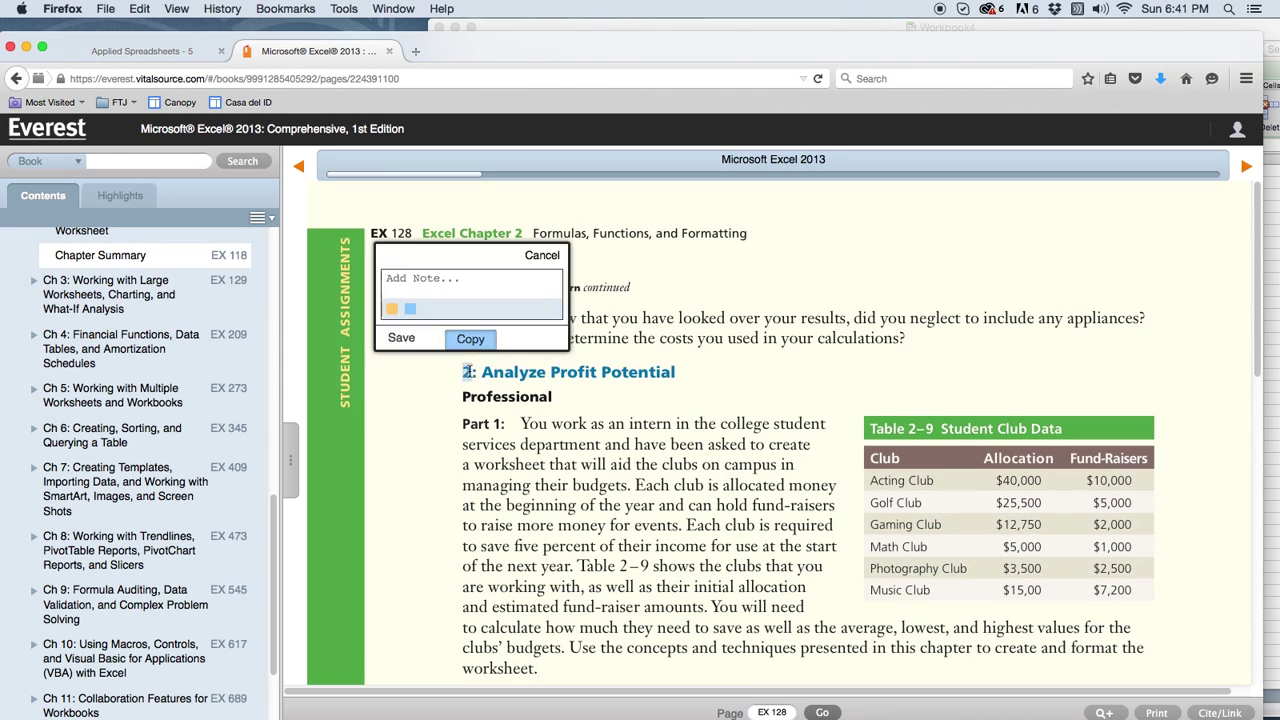
left_click(543, 257)
left_click(699, 373)
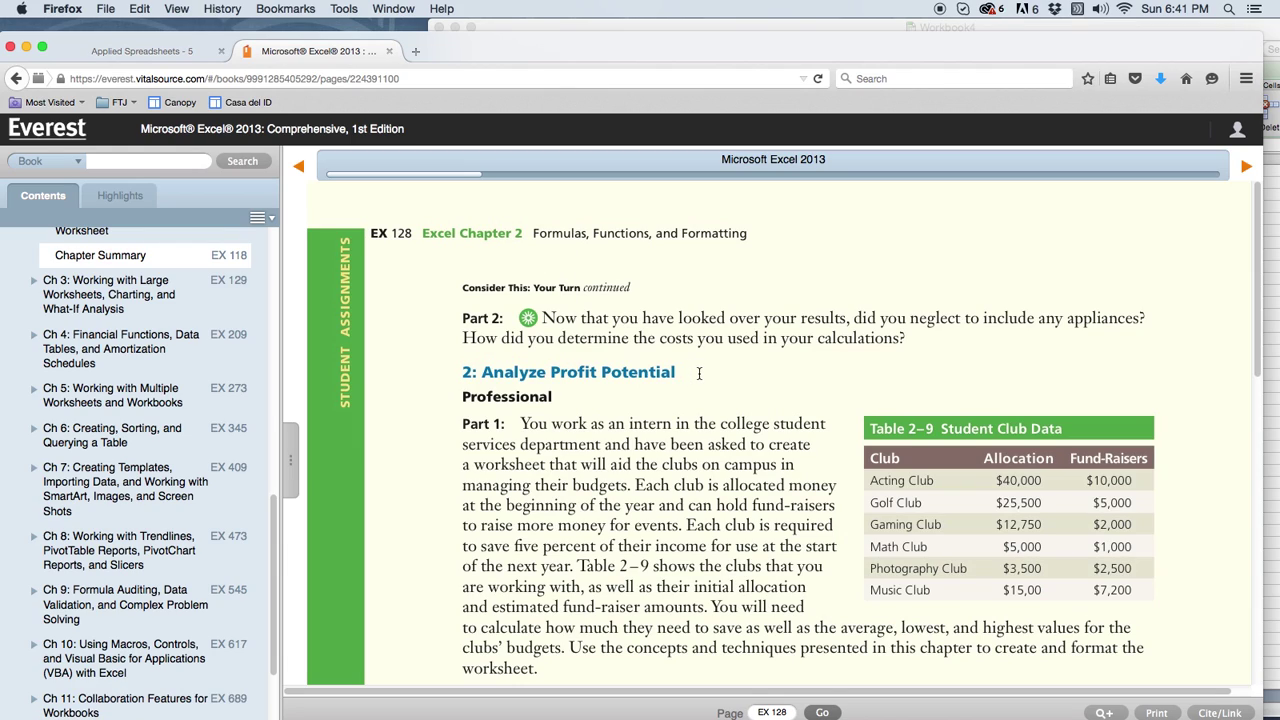
scroll(690, 372, "down", 3)
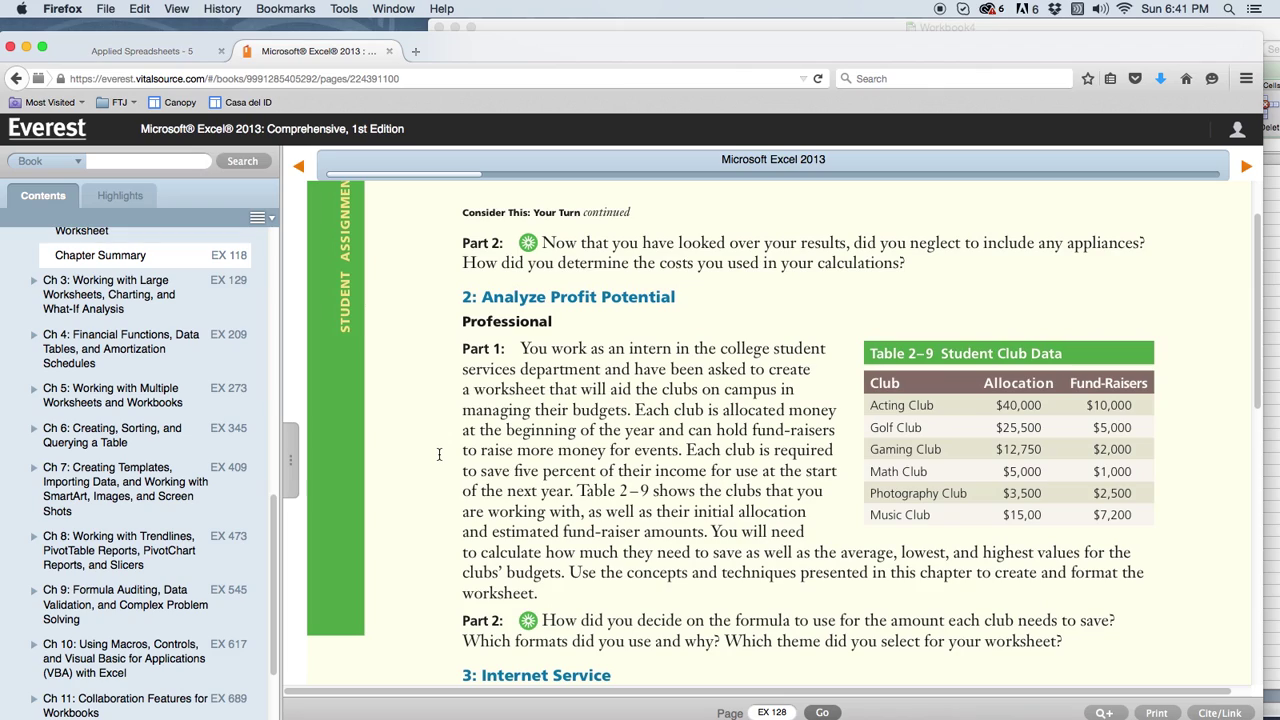
left_click(882, 353)
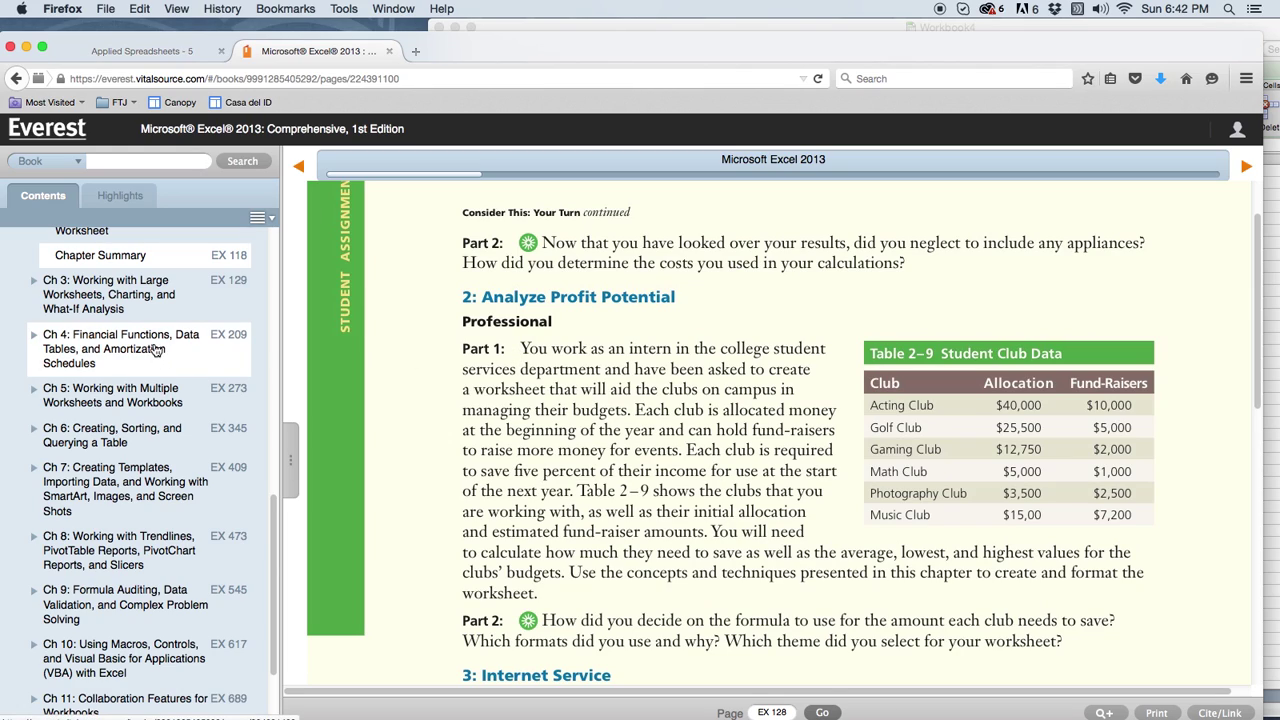
scroll(156, 350, "up", 4)
scroll(155, 350, "up", 5)
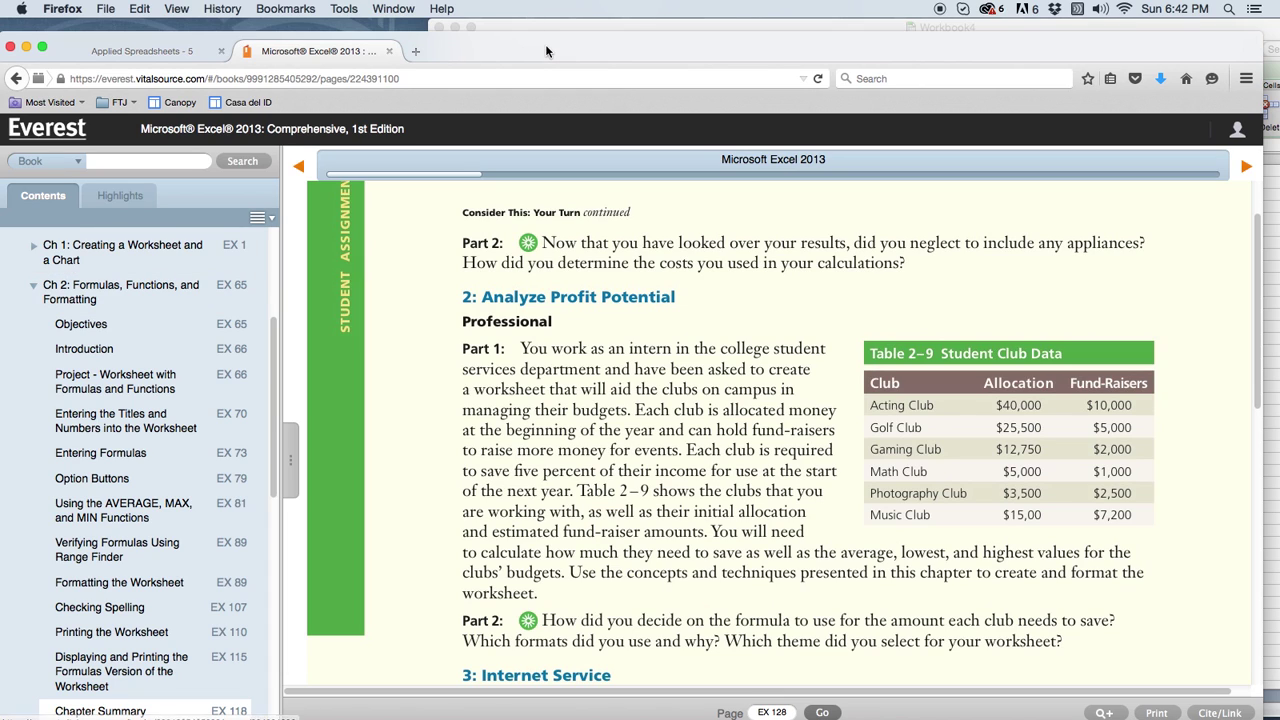
Arrange the textbook window and the blank Excel workbook so the assignment can be consulted beside the worksheet
left_click_drag(546, 48, 518, 54)
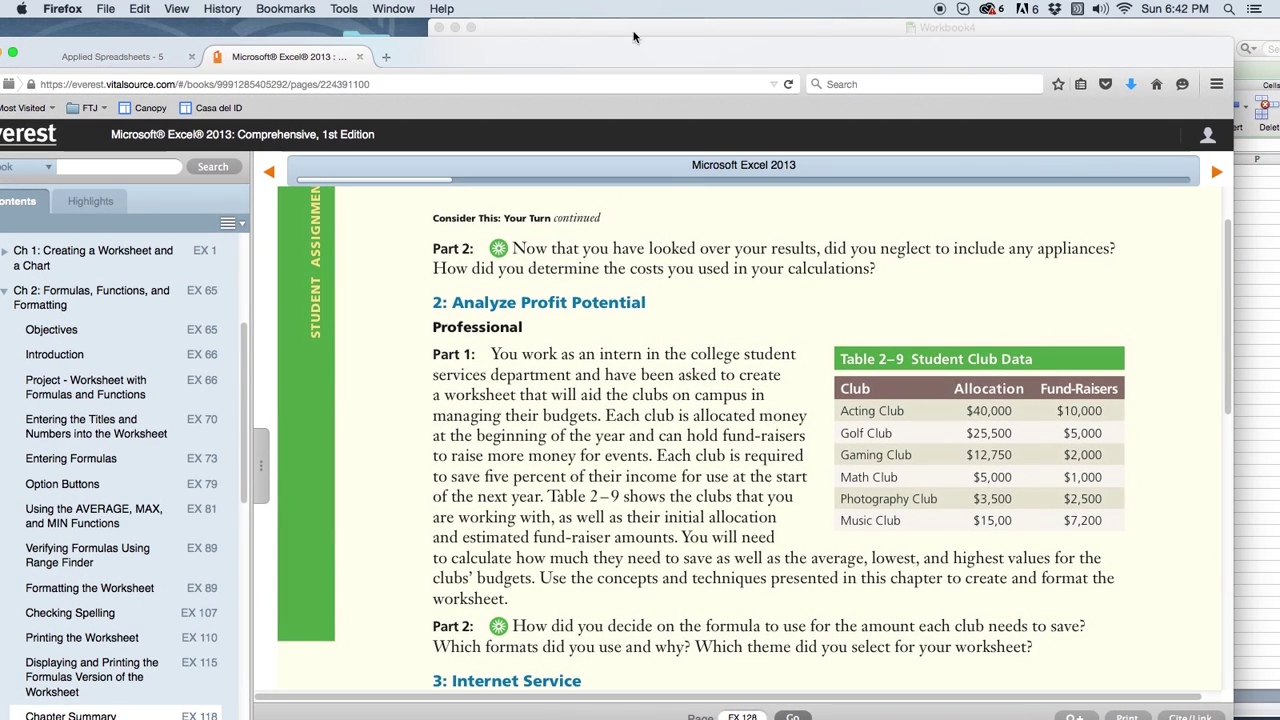
left_click(730, 30)
left_click_drag(730, 30, 572, 32)
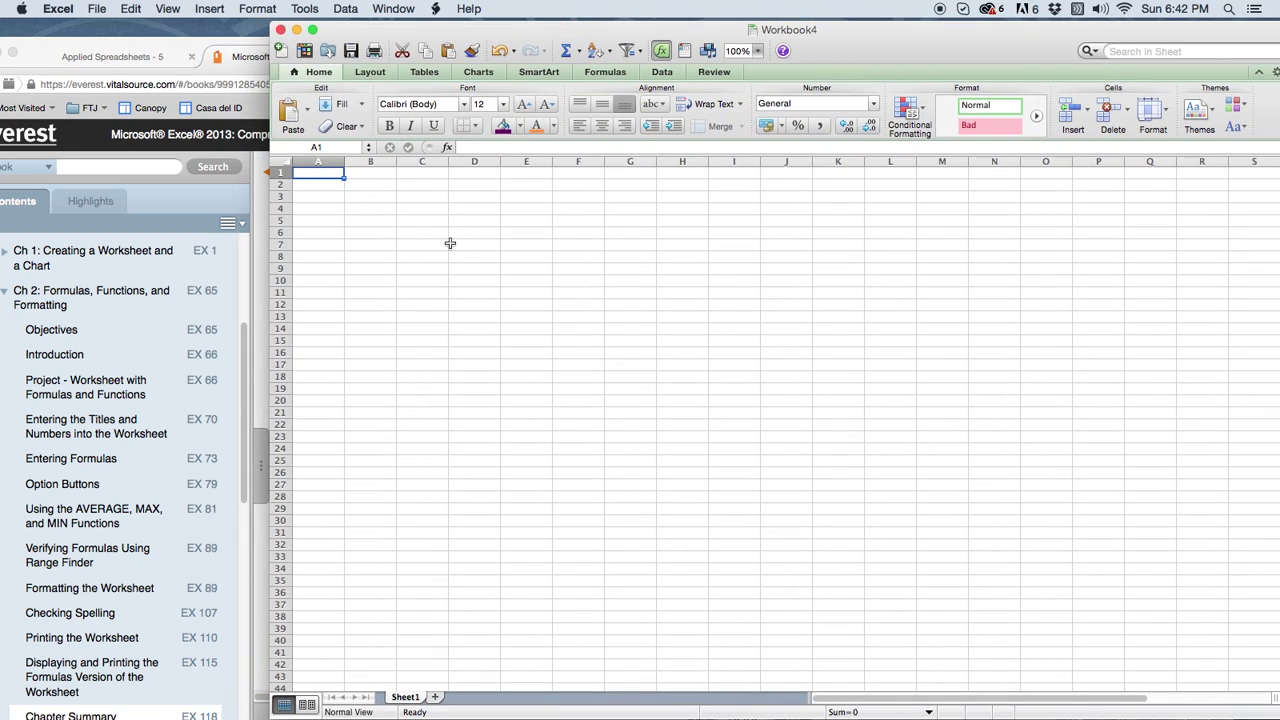
left_click(337, 170)
left_click_drag(368, 30, 809, 38)
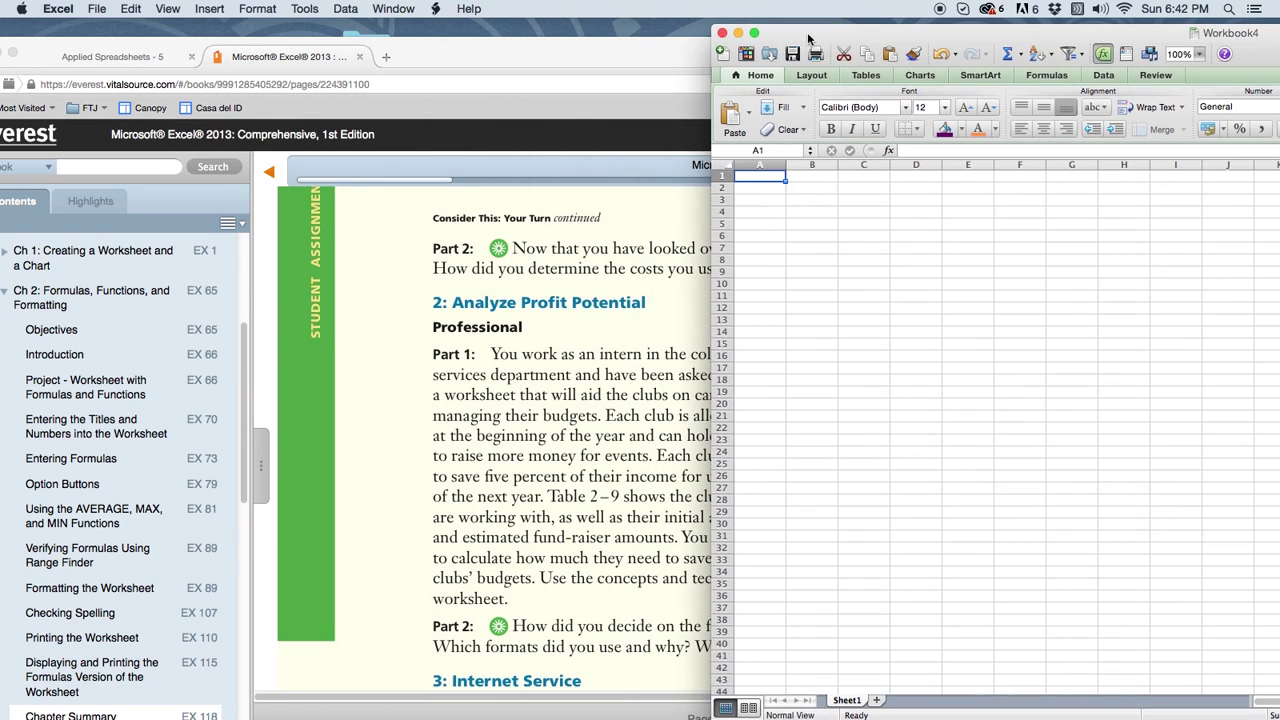
left_click(619, 48)
left_click_drag(671, 47, 297, 16)
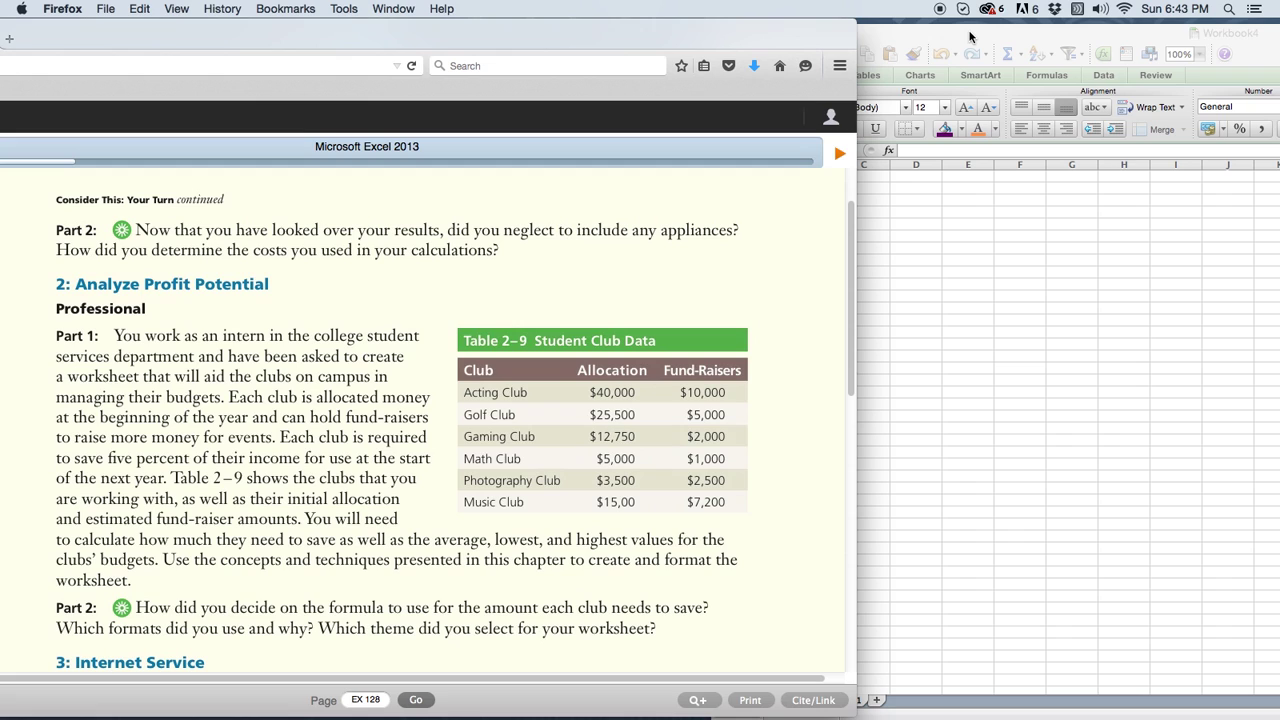
left_click_drag(969, 37, 647, 46)
Enter the title Student Club Data in A1 and the subtitle Yearly Budget in A2
type("St")
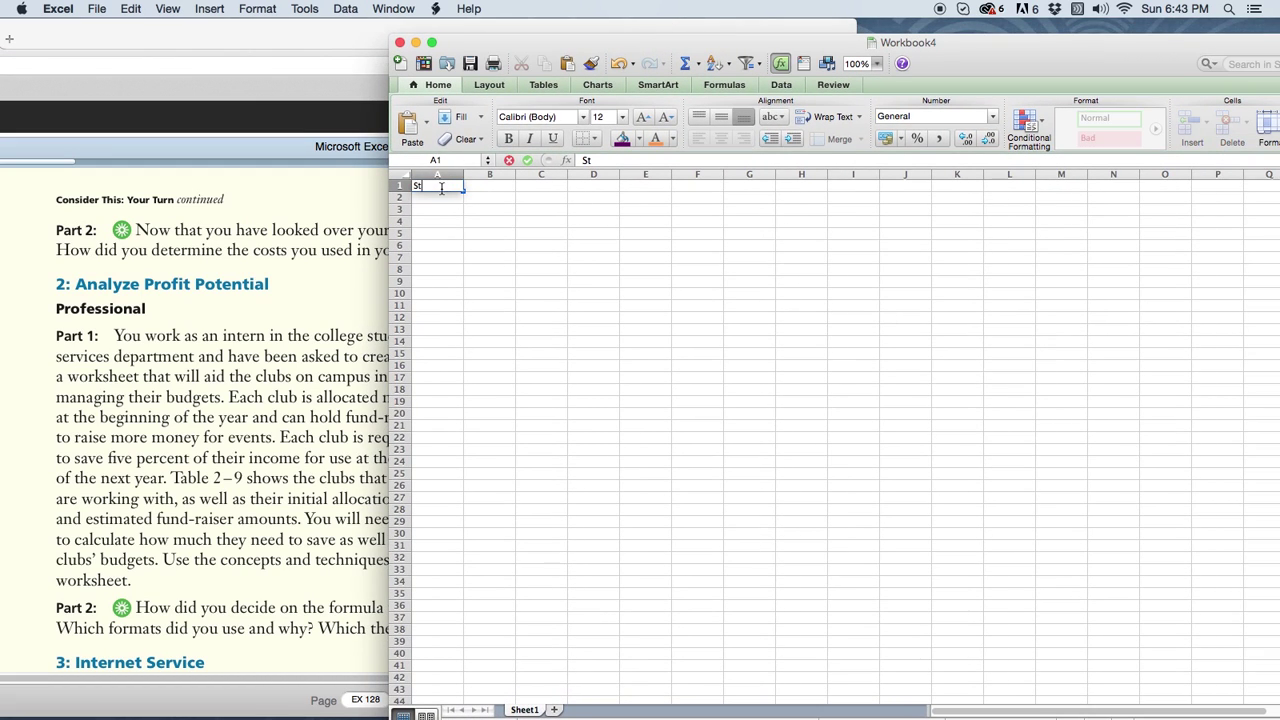
type("udent Club")
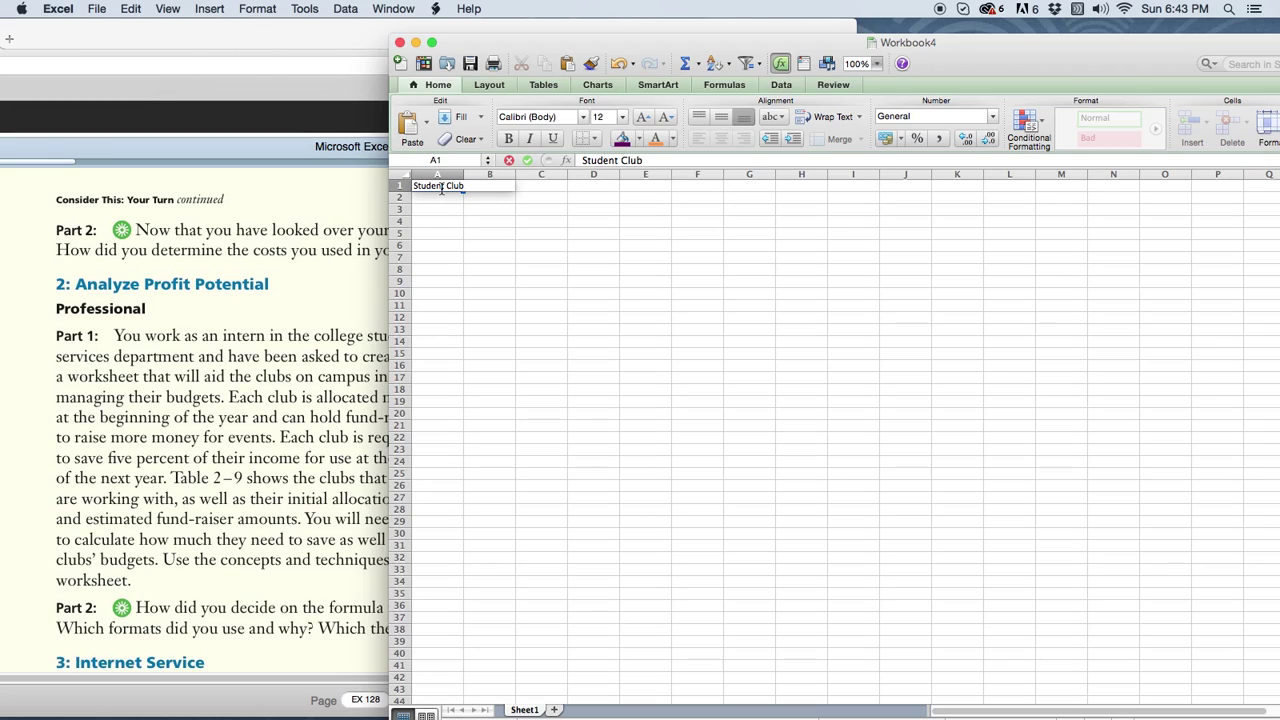
type(" Data")
key("Return")
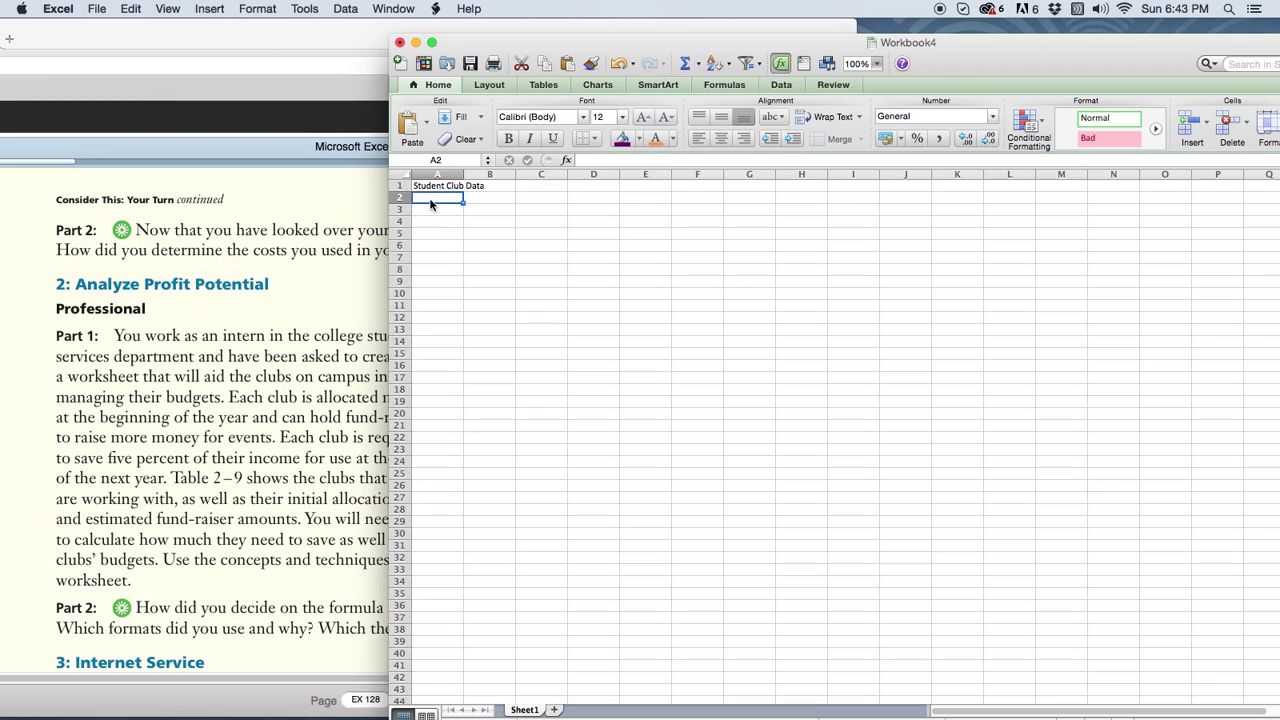
type("Yearly")
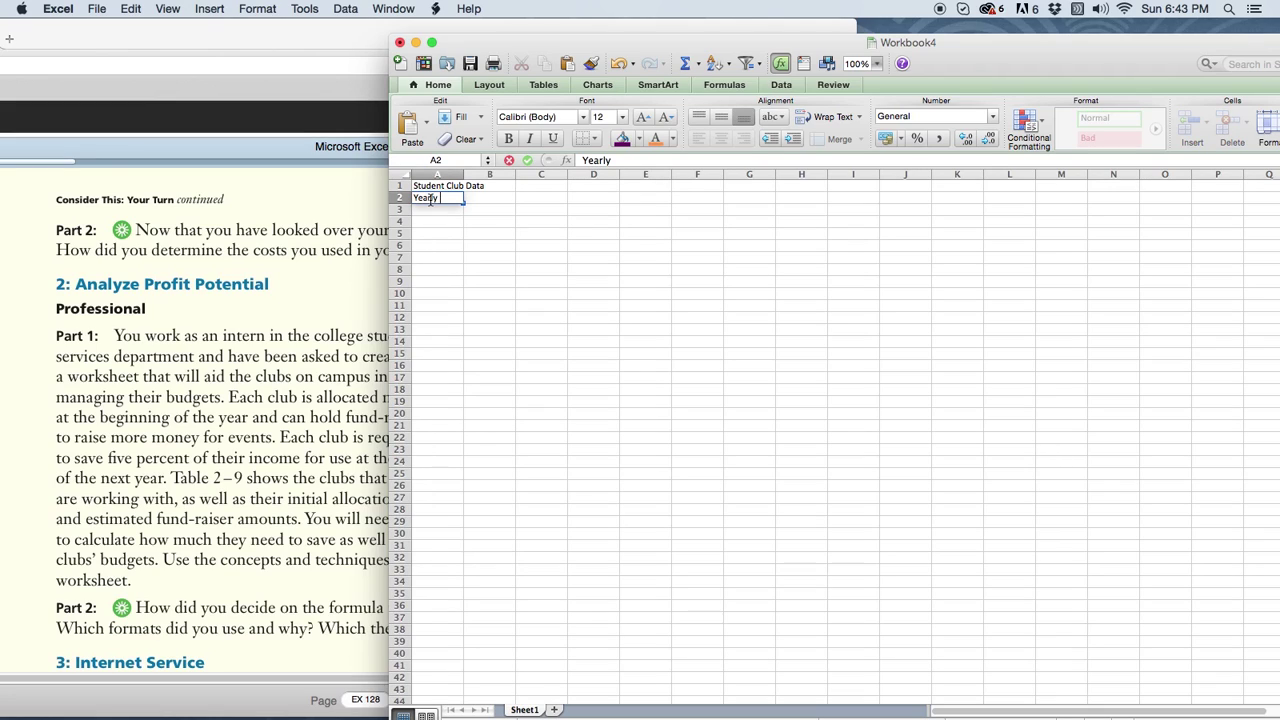
type(" Budget")
left_click(432, 222)
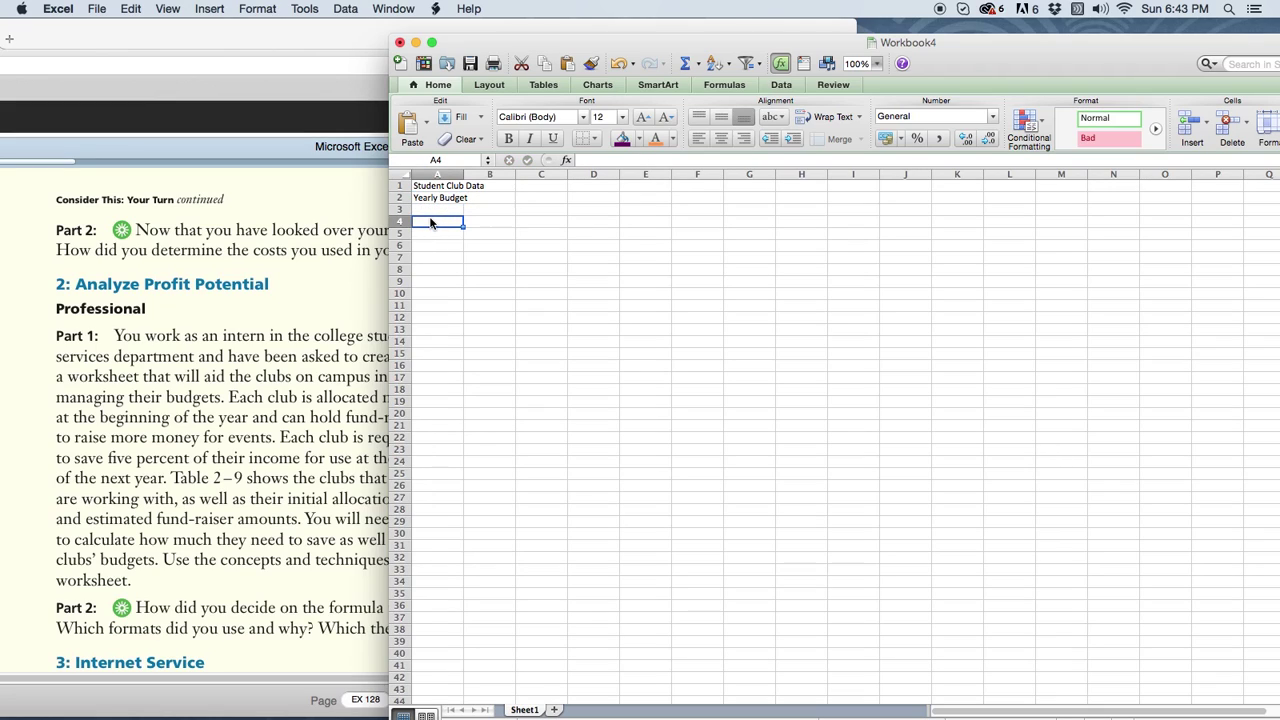
Merge cells A1:D1 for the title and A2:D2 for the subtitle
left_click_drag(425, 188, 588, 187)
left_click(860, 140)
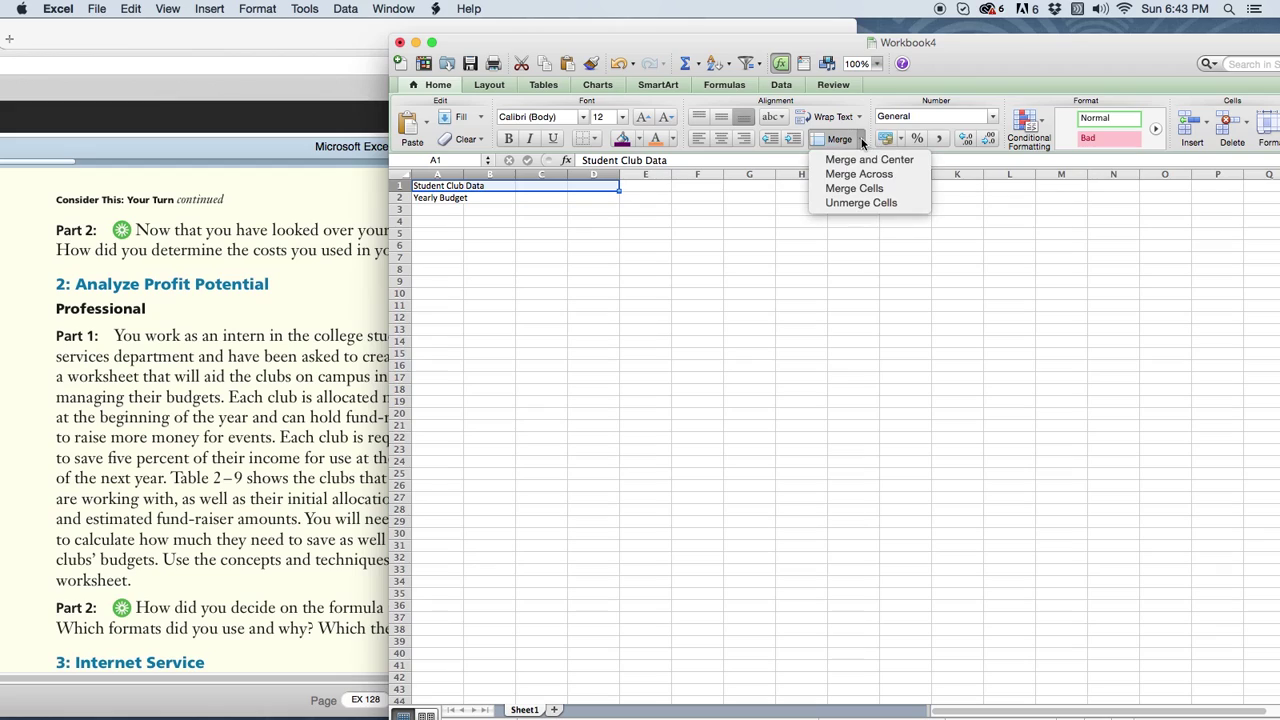
left_click(858, 190)
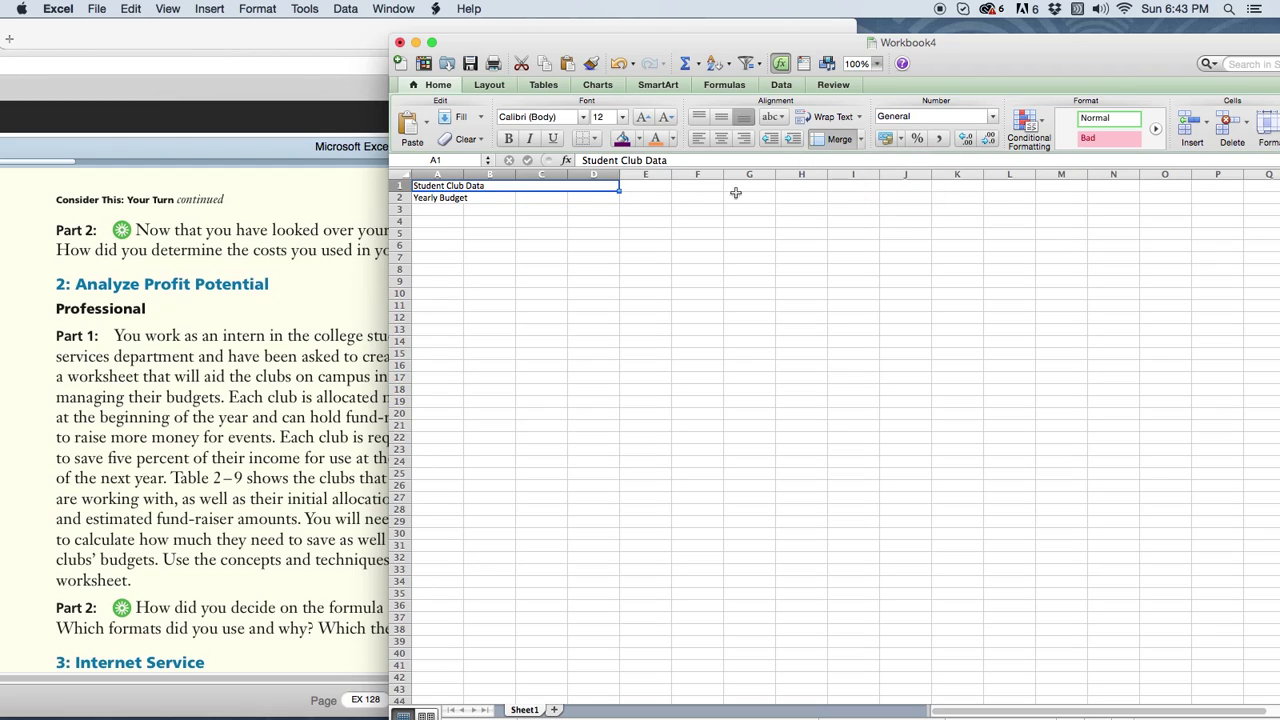
left_click_drag(442, 198, 577, 198)
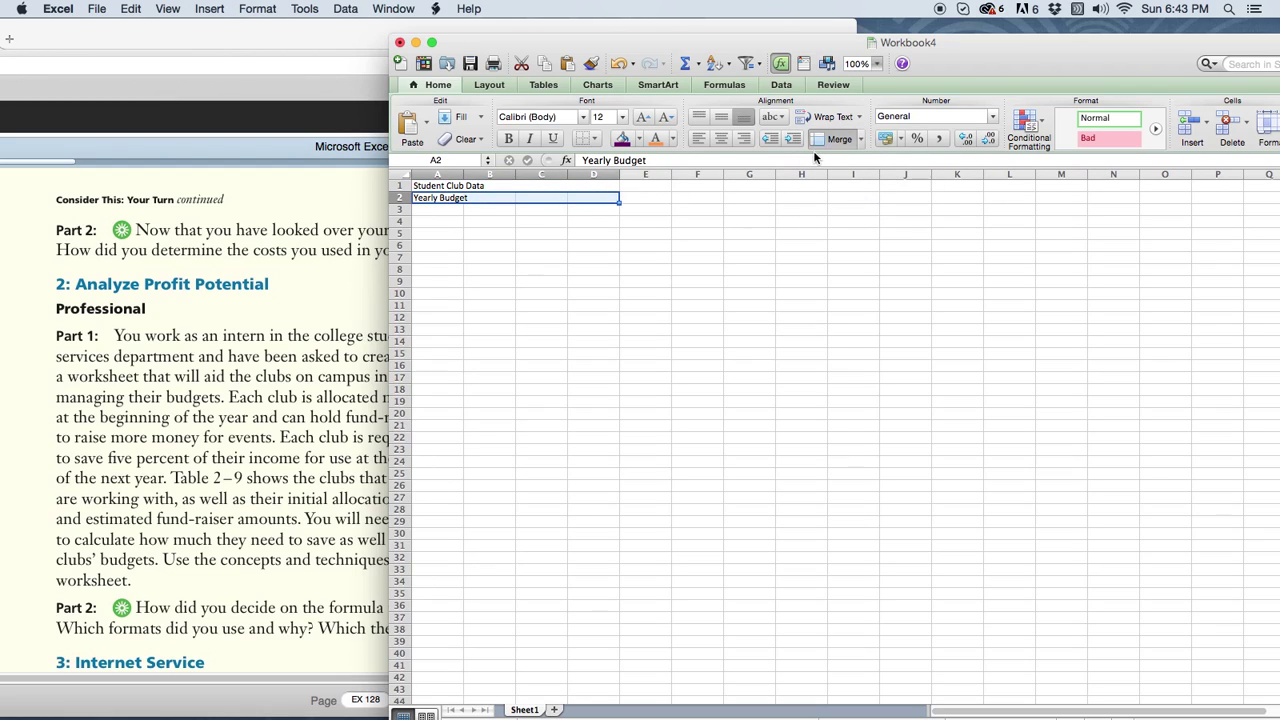
left_click(860, 140)
left_click(855, 188)
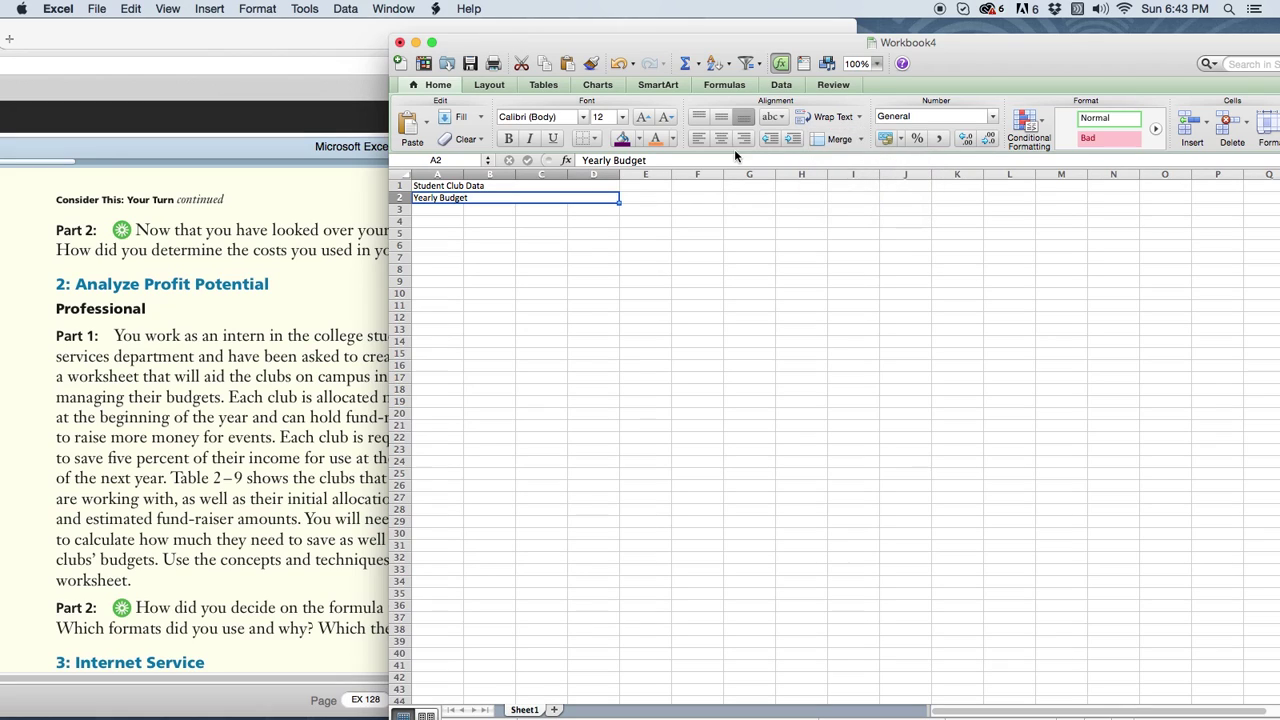
Center the text horizontally in the merged title and subtitle cells
left_click(721, 139)
left_click(601, 186)
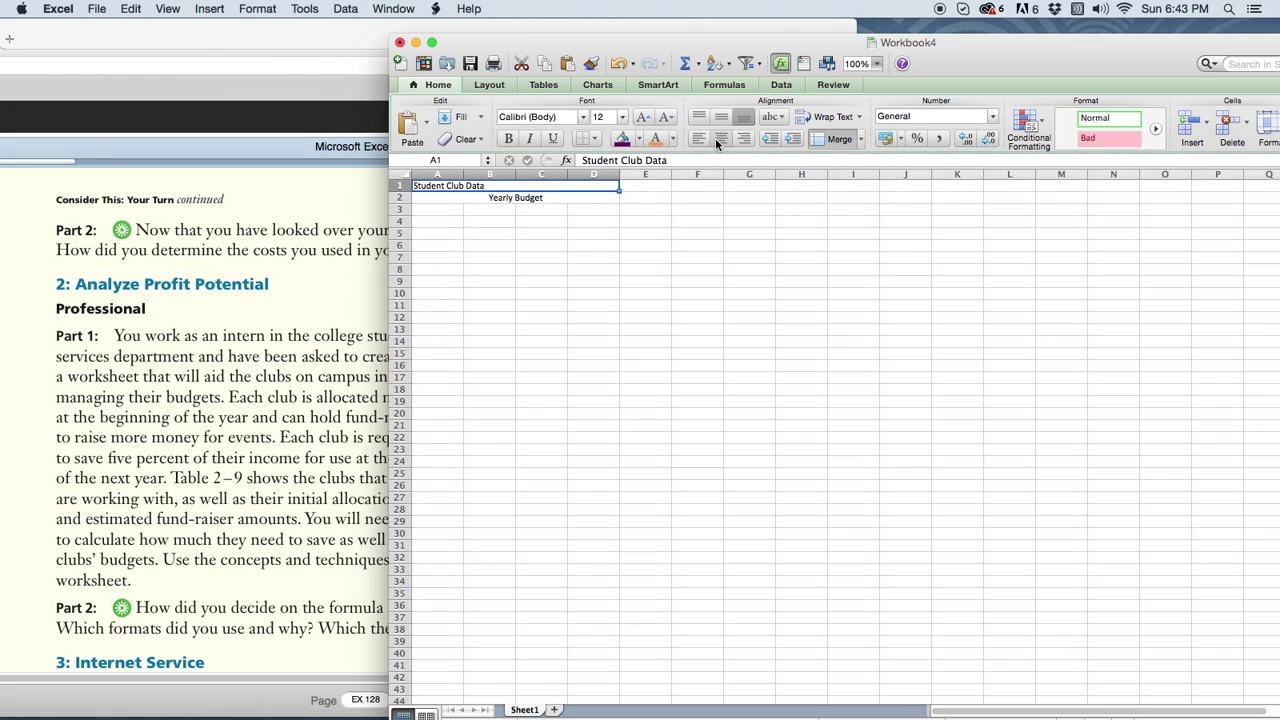
left_click(718, 137)
Set the font size to 28 for the Student Club Data title and 18 for the Yearly Budget subtitle
left_click(478, 188)
left_click(622, 117)
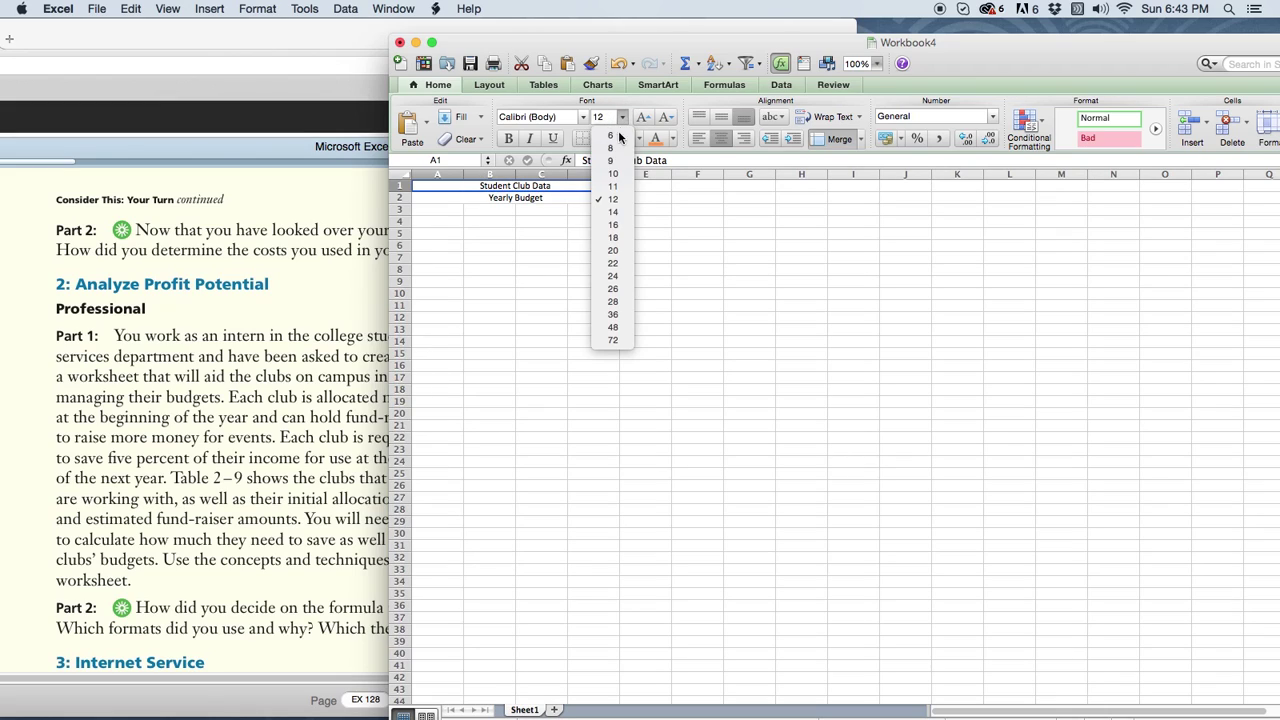
left_click(614, 301)
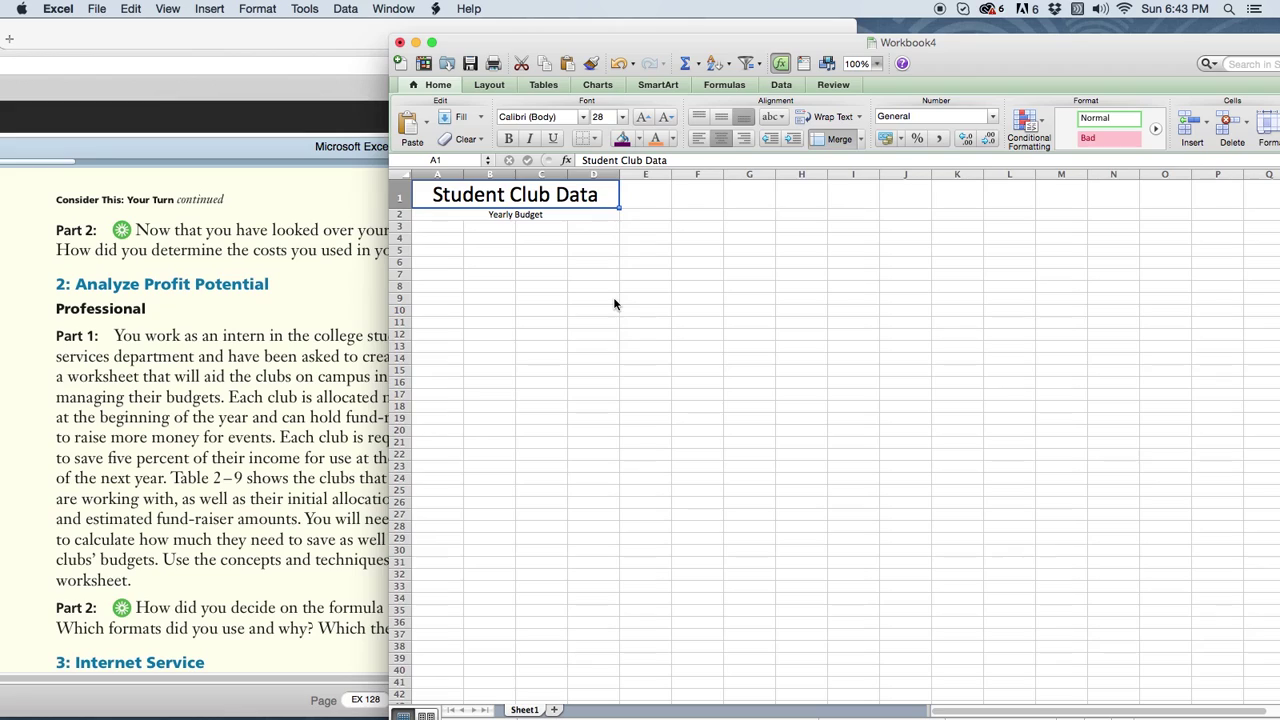
left_click(553, 215)
left_click(622, 117)
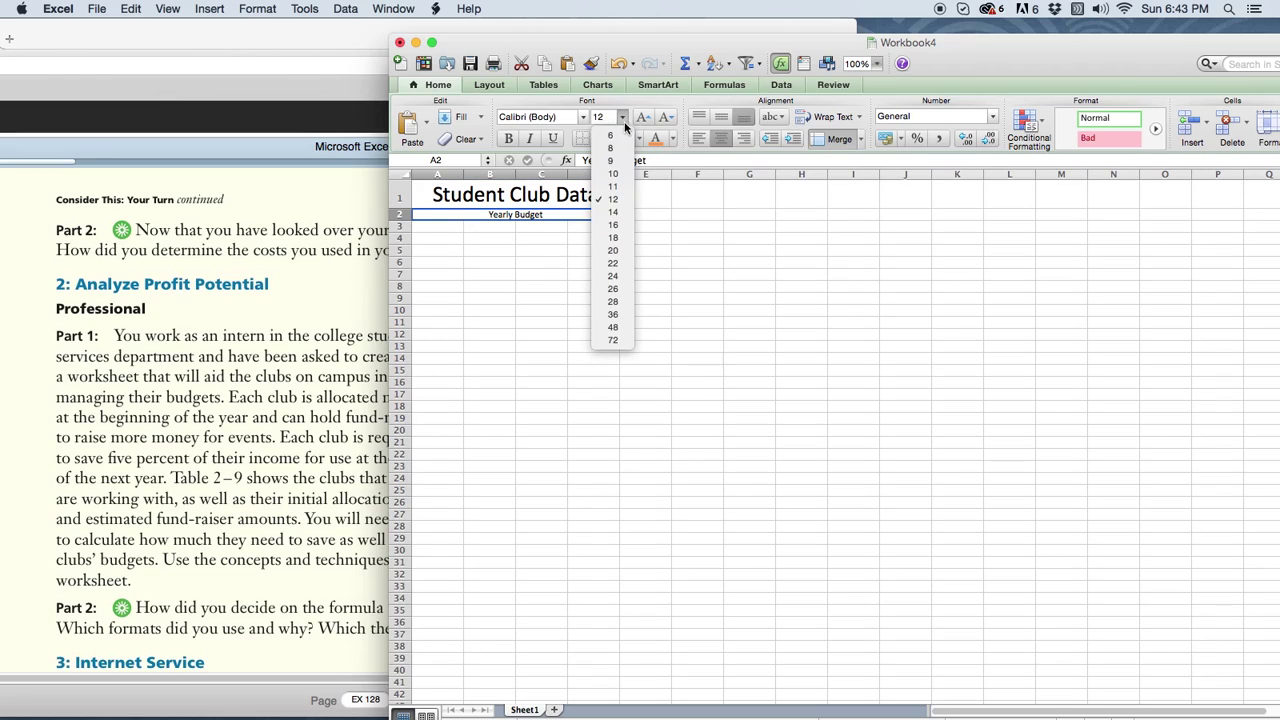
left_click(620, 234)
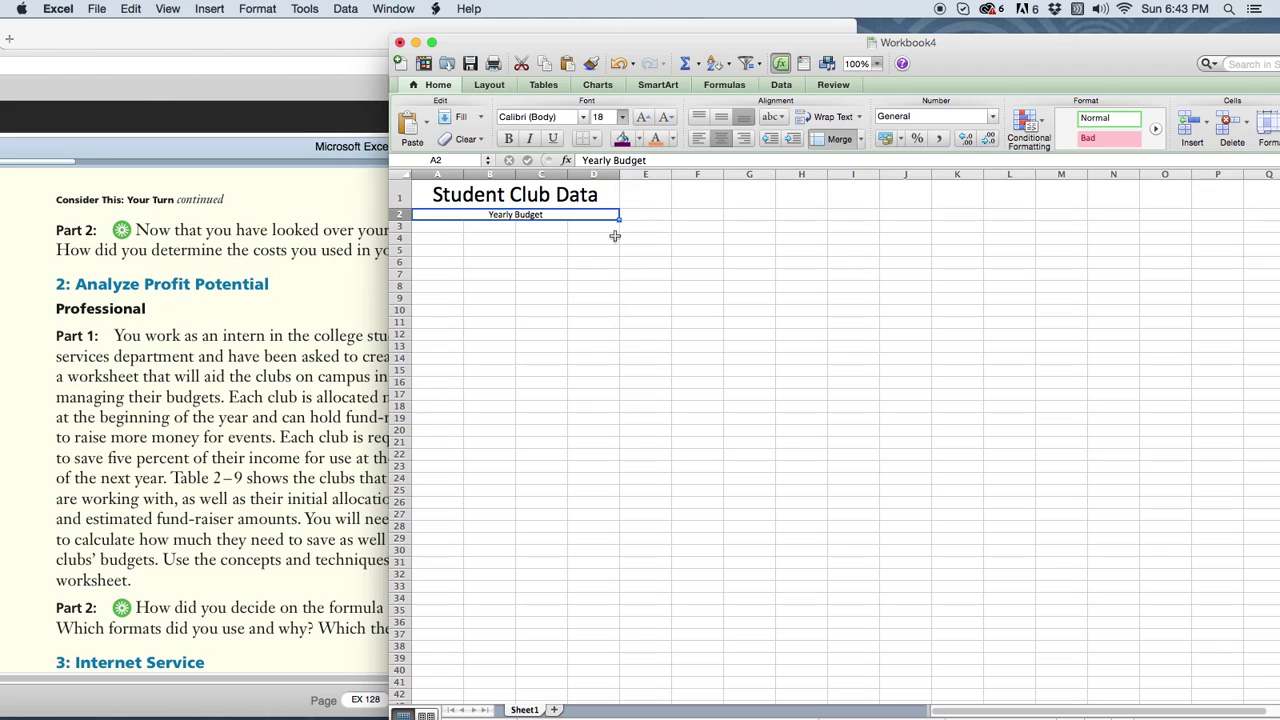
left_click(572, 235)
Give the title and subtitle rows in A1:D2 a dark purple fill and white text
left_click_drag(425, 192, 572, 218)
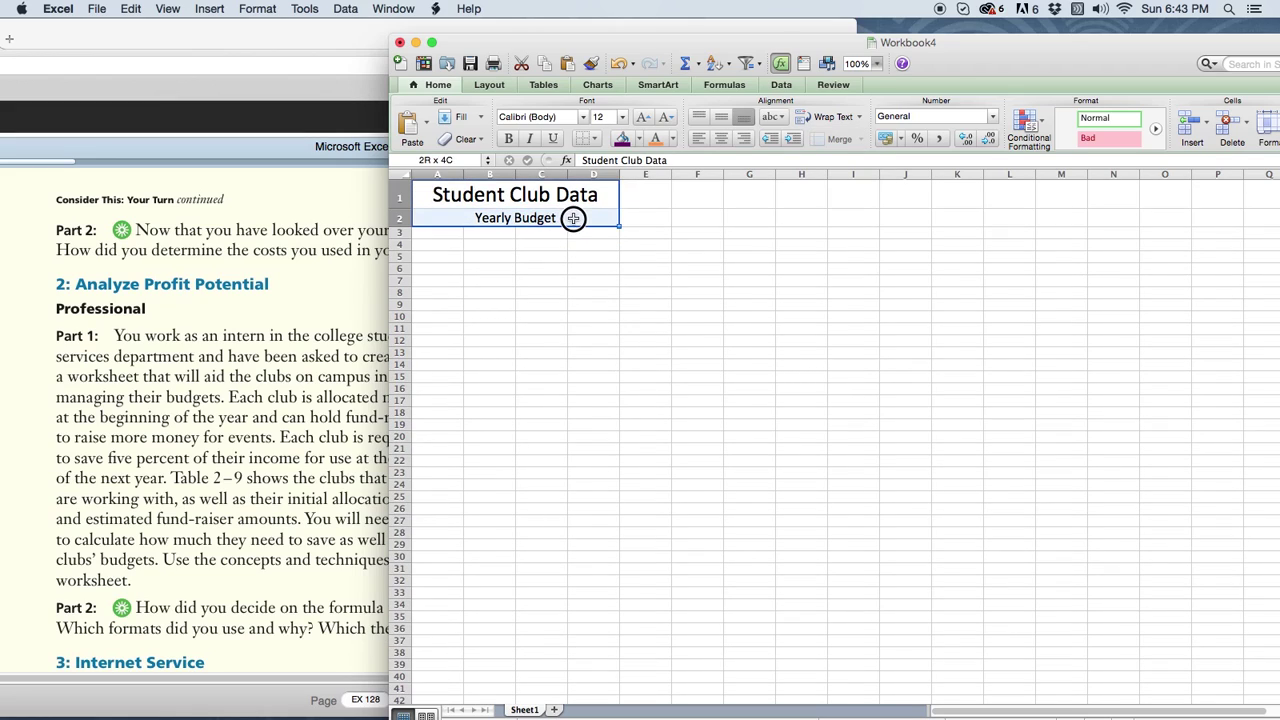
left_click(622, 138)
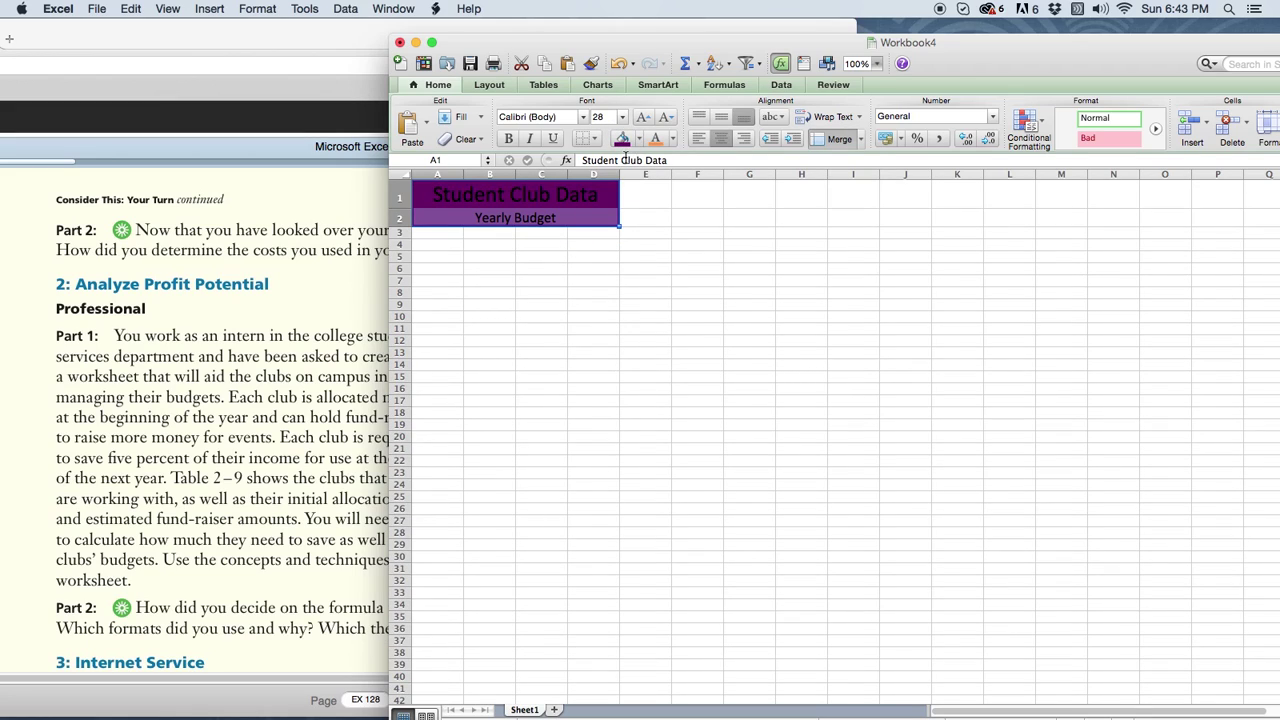
left_click(673, 139)
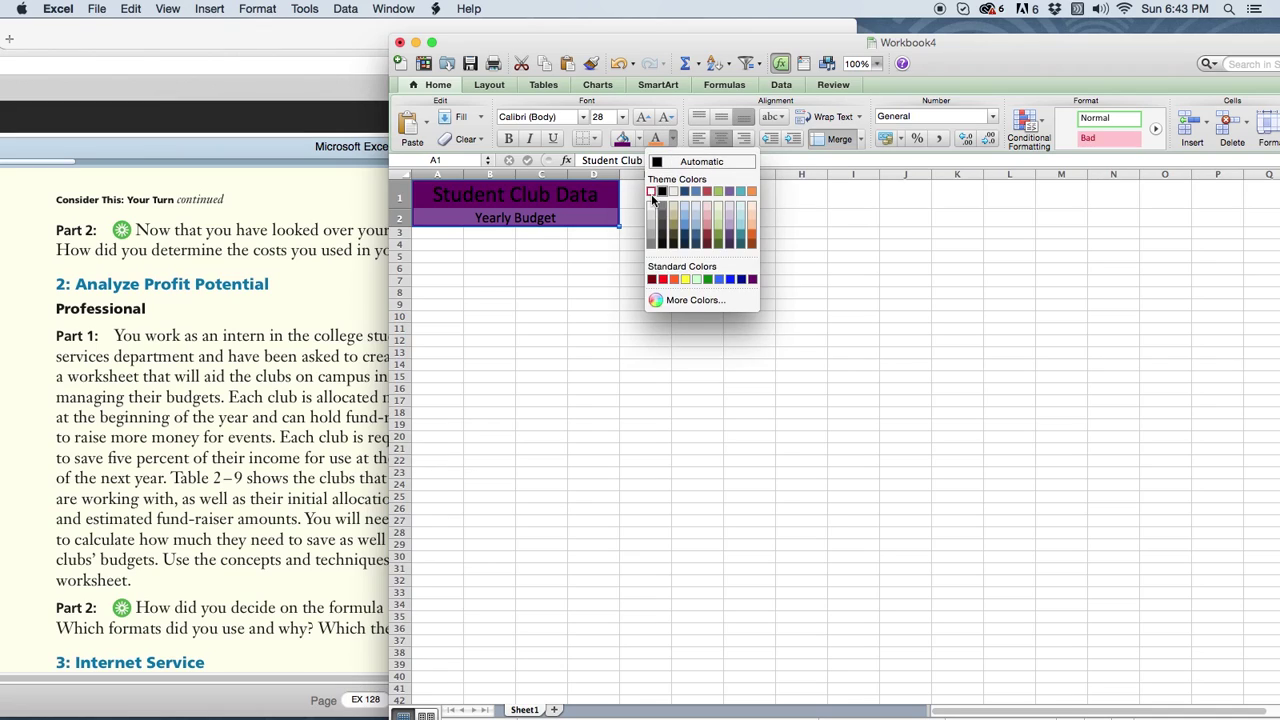
left_click(651, 191)
left_click(573, 270)
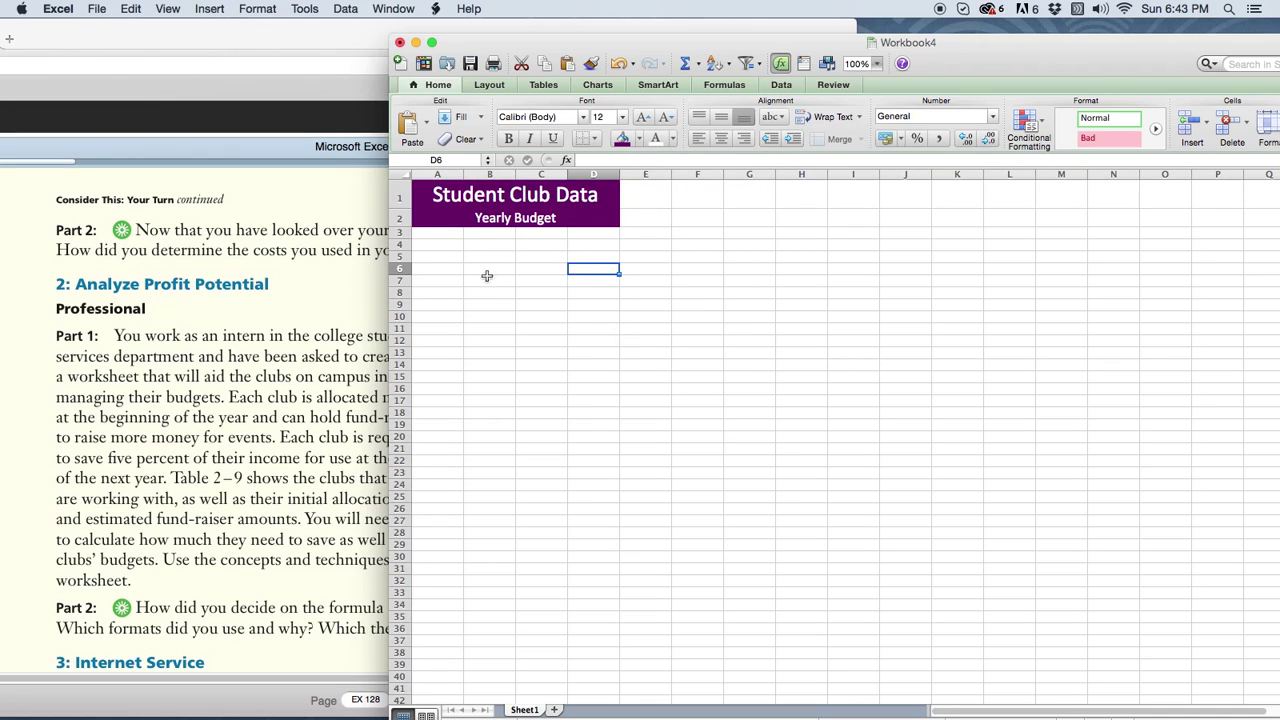
Zoom the worksheet to 150% and arrange the two windows so the textbook's Table 2–9 shows beside it
left_click(877, 66)
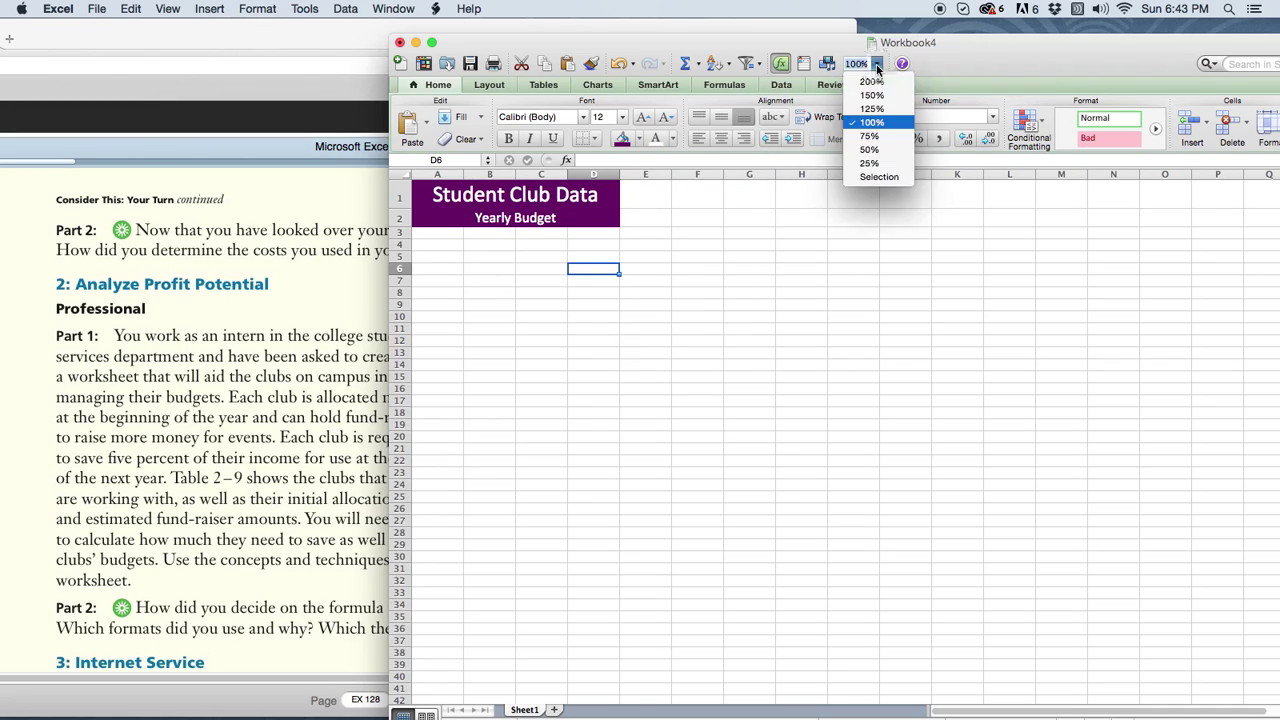
left_click(872, 86)
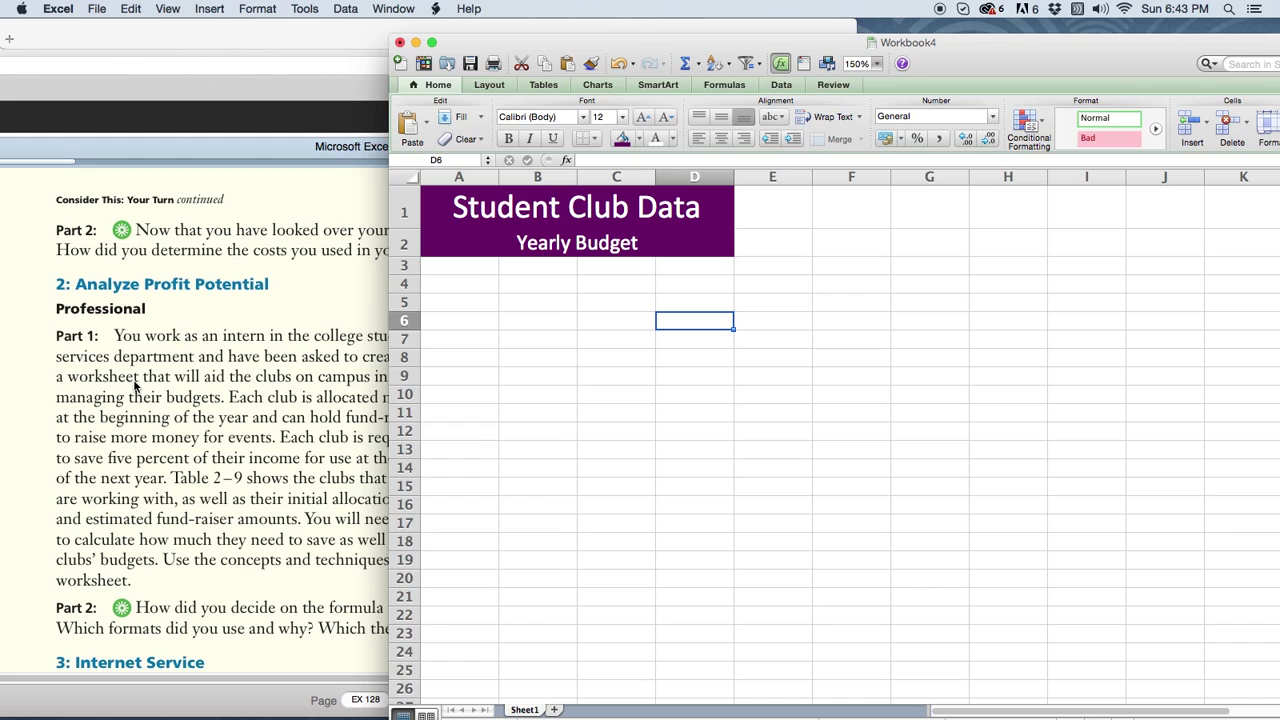
left_click_drag(490, 50, 546, 46)
left_click_drag(423, 24, 130, 22)
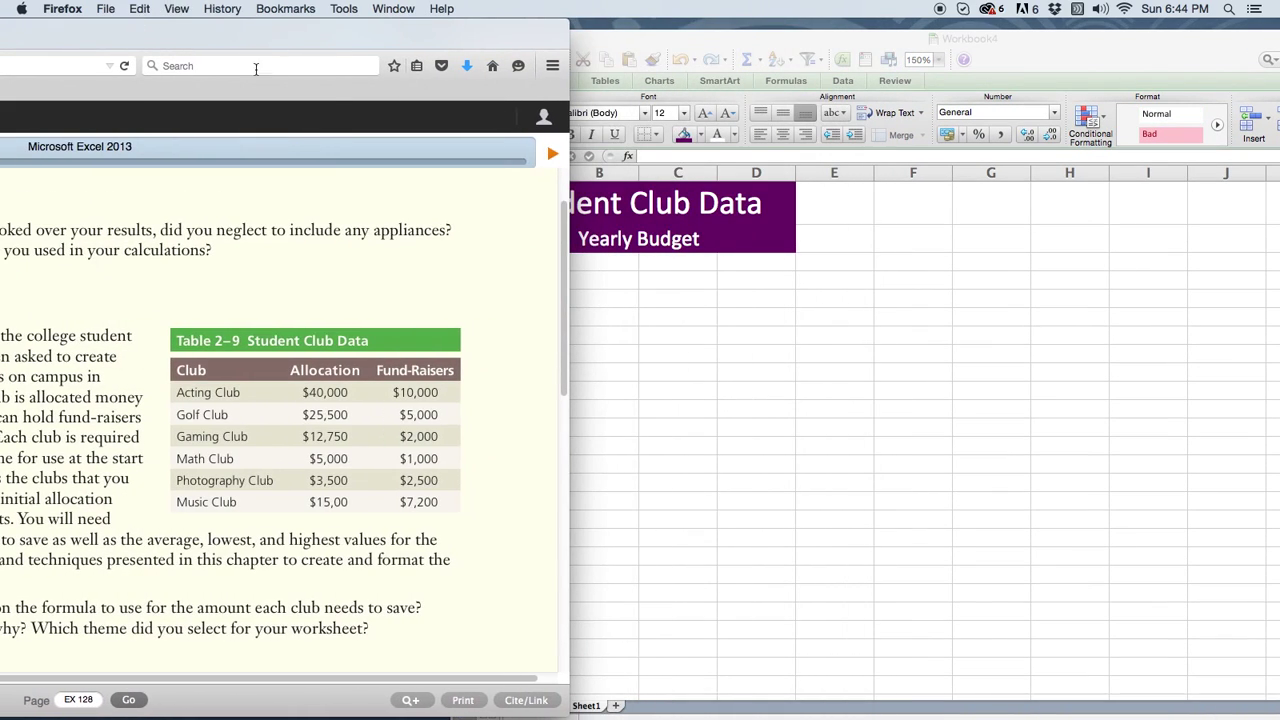
left_click(635, 275)
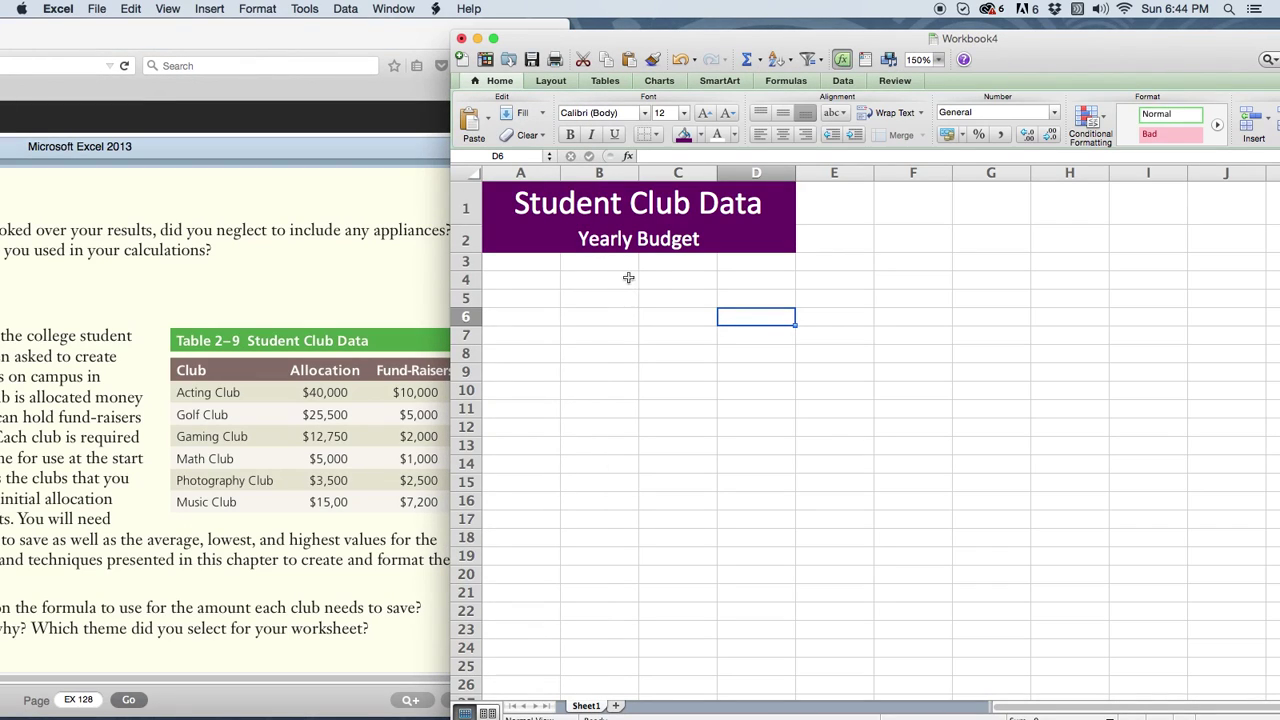
Enter the column headings Club in cell A3 and Allocated in cell B3
left_click(537, 262)
type("Club")
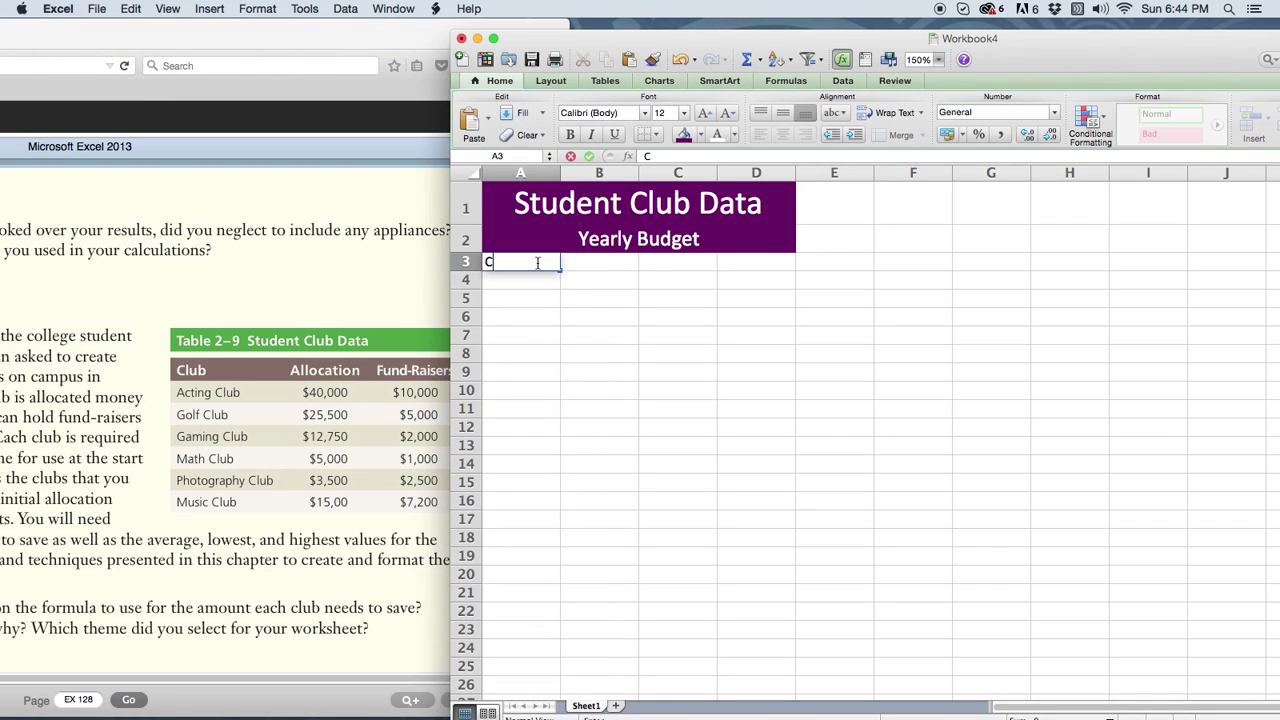
left_click(222, 416)
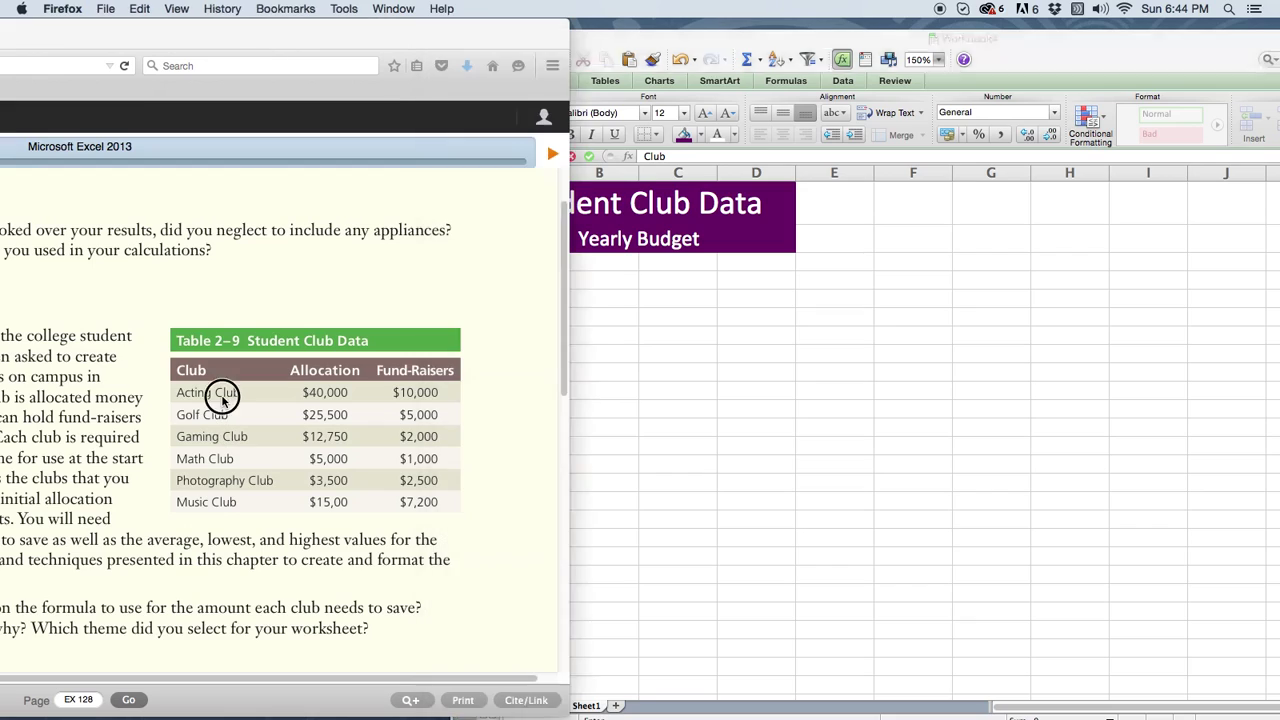
left_click(743, 337)
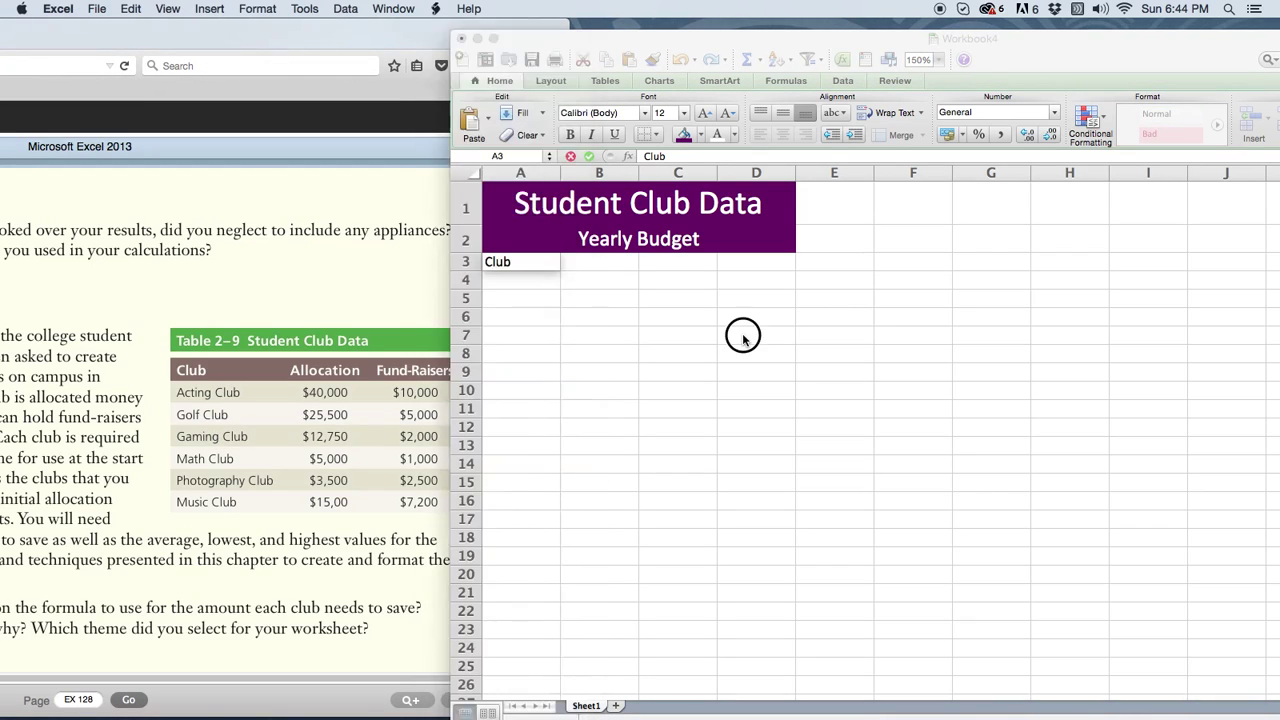
left_click(613, 266)
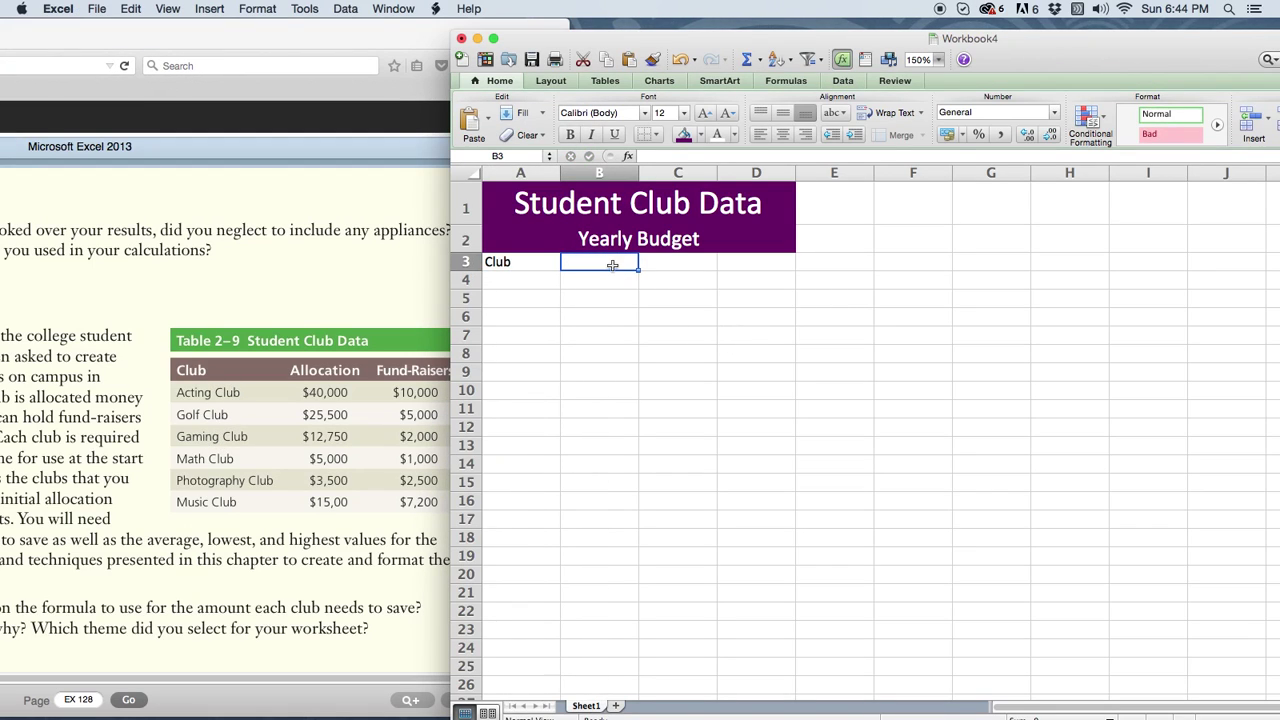
type("llocat")
key("BackSpace")
key("BackSpace")
key("BackSpace")
key("BackSpace")
type("Allocated")
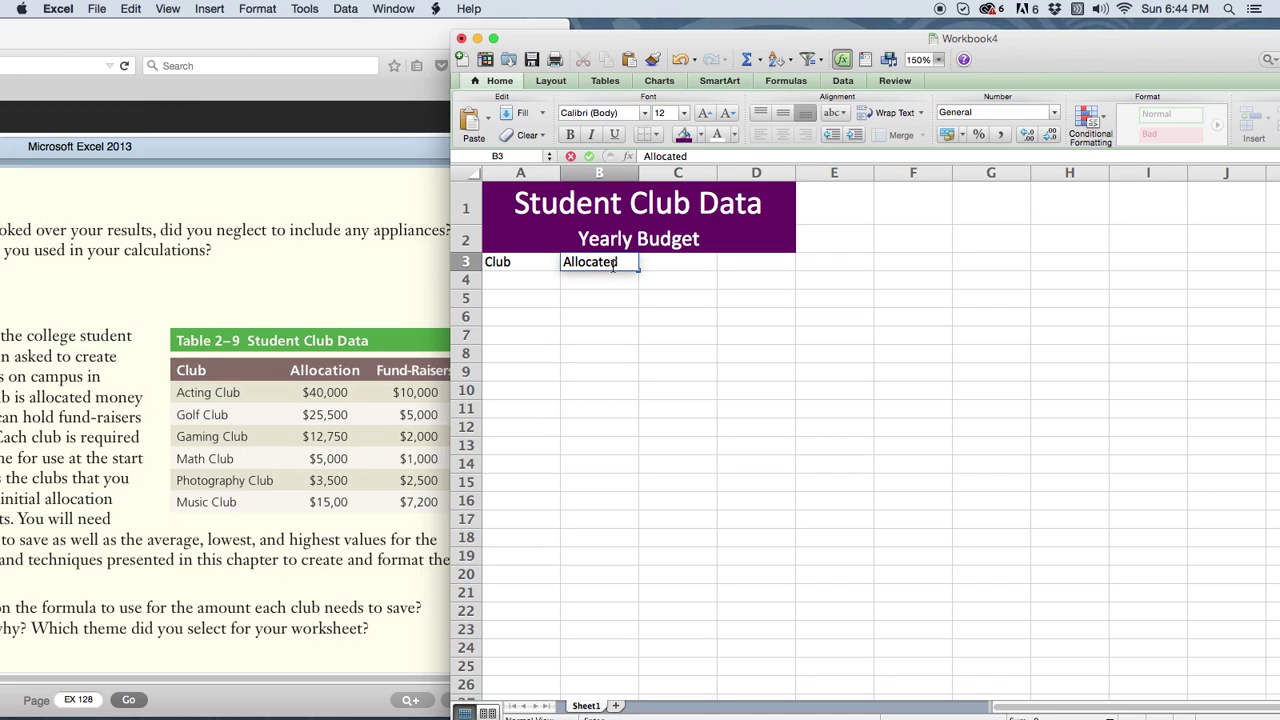
Enter the column headings Fund-raisers in cell C3 and Savings in cell D3
left_click(672, 262)
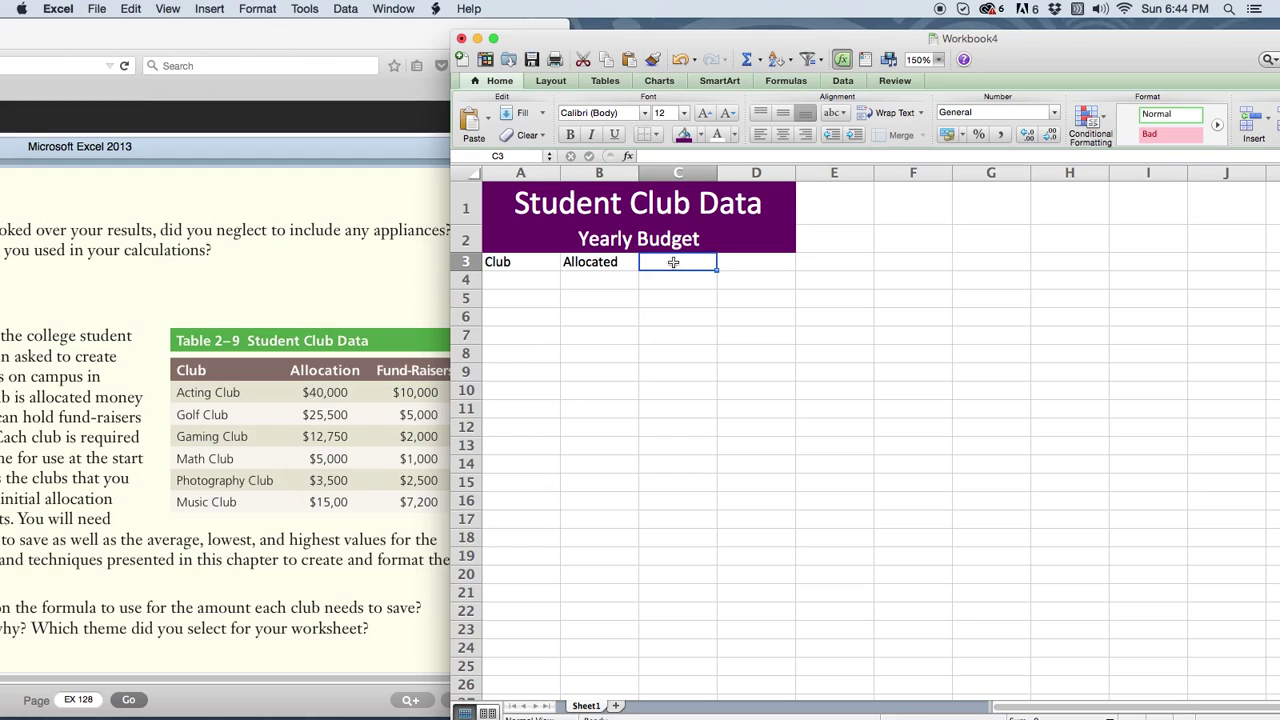
type("Fund-raisers")
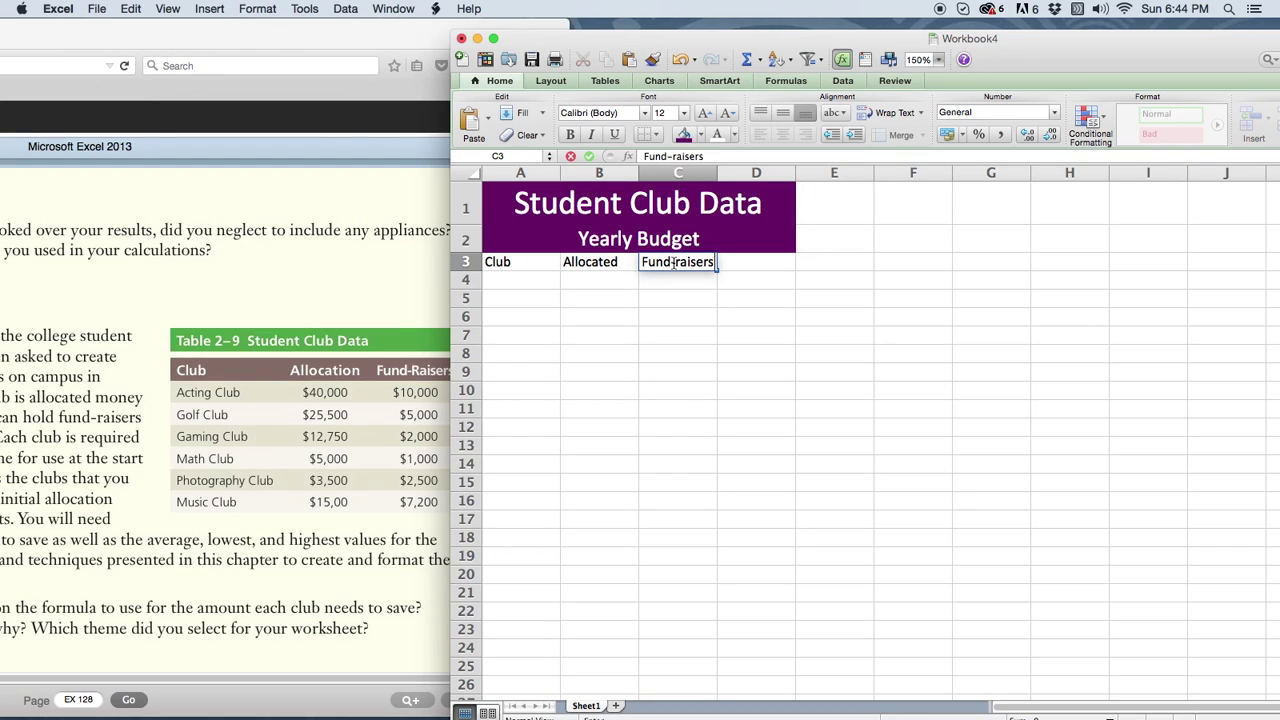
left_click(742, 263)
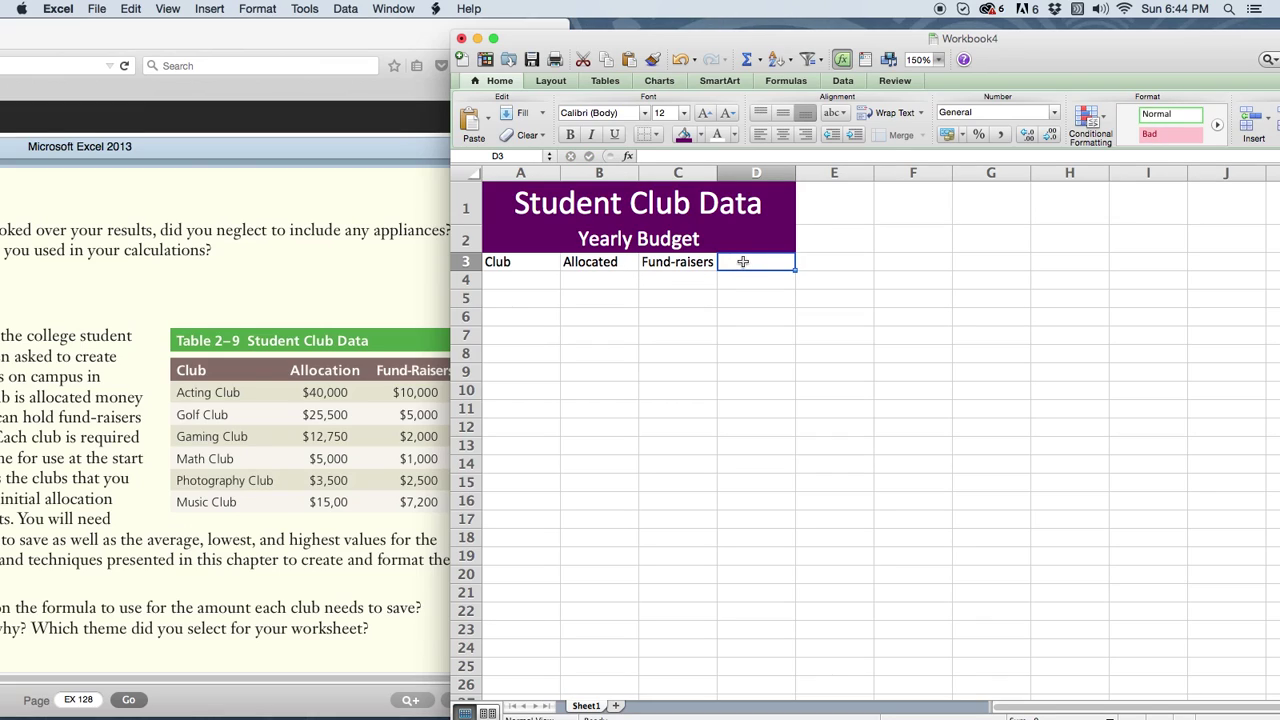
type("Savings")
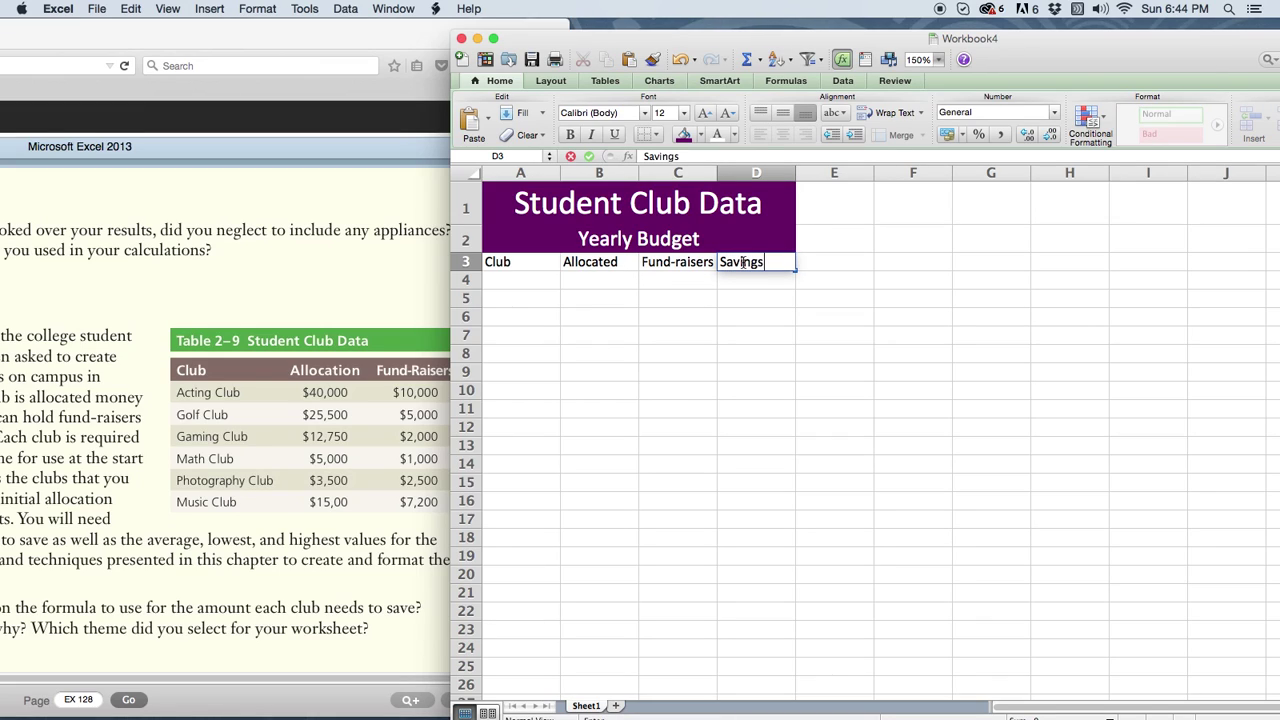
left_click(766, 316)
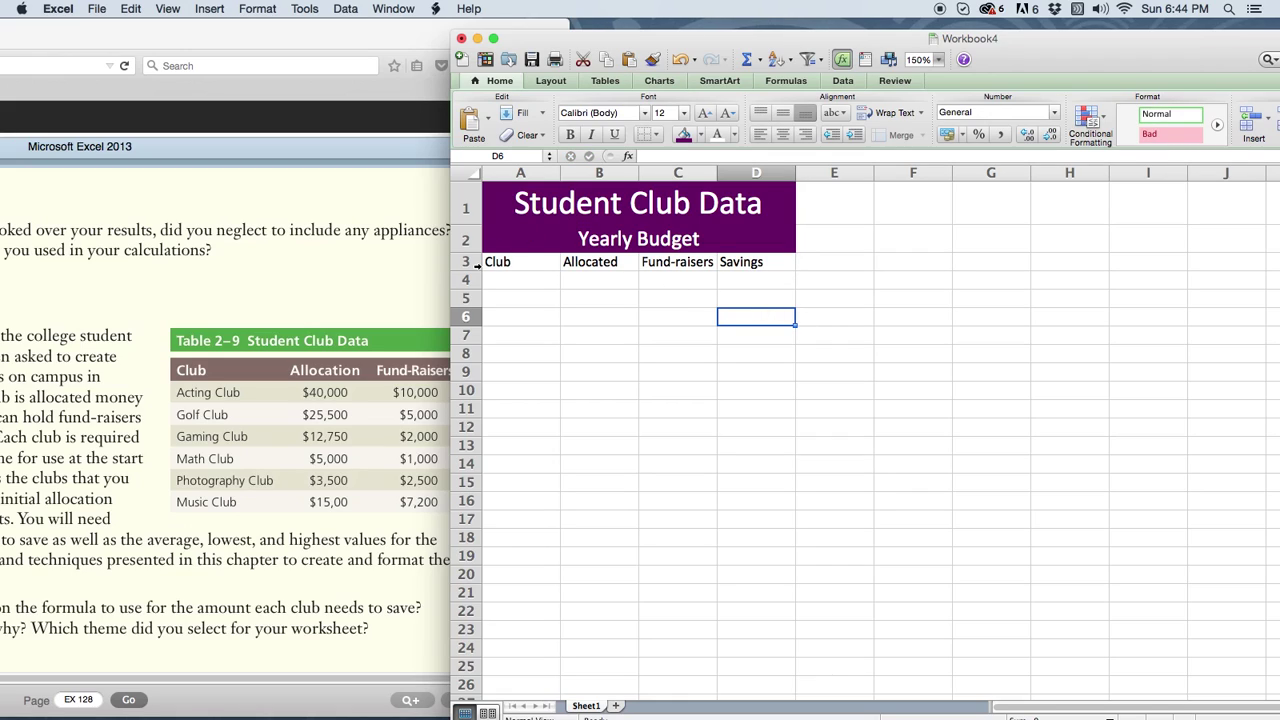
Make heading row 3 taller and widen columns B, C and D slightly
left_click_drag(470, 271, 469, 283)
left_click_drag(636, 172, 658, 172)
left_click_drag(736, 172, 758, 170)
left_click_drag(839, 172, 847, 172)
Apply the Heading 3 cell style to the headings in A3:D3 and center them horizontally
left_click_drag(504, 272, 790, 272)
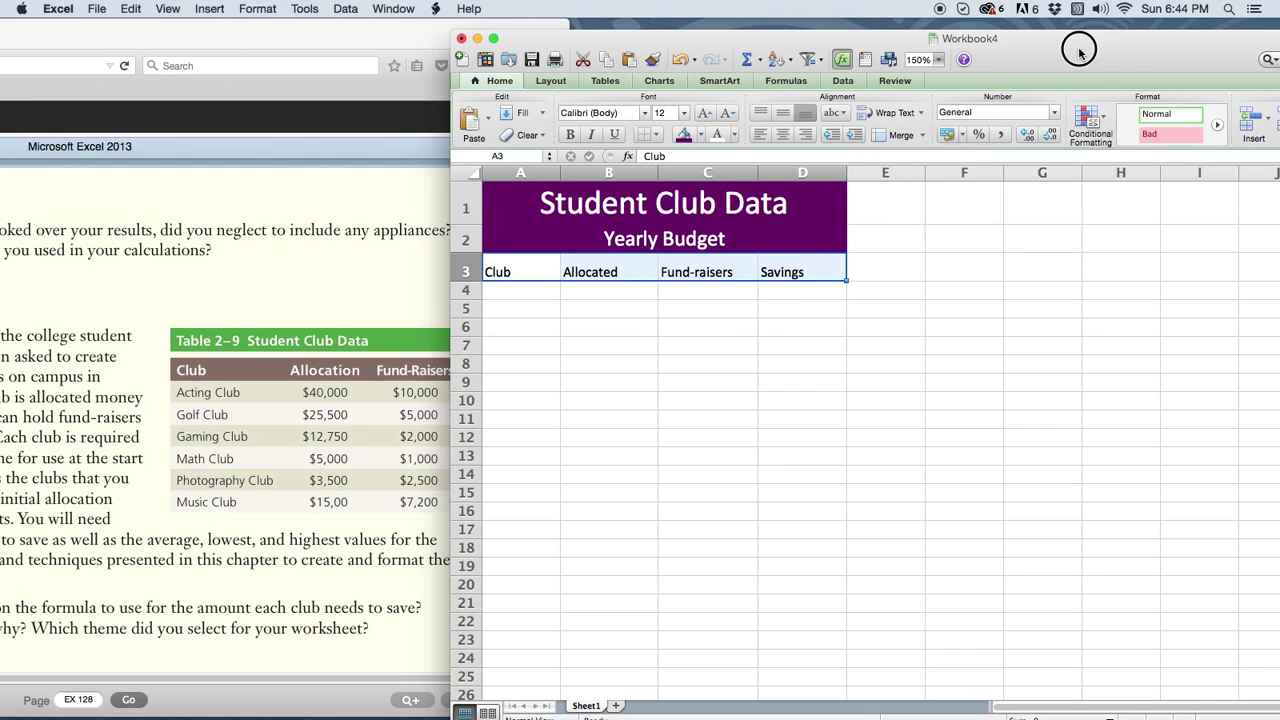
left_click_drag(1080, 50, 1042, 48)
left_click(1135, 150)
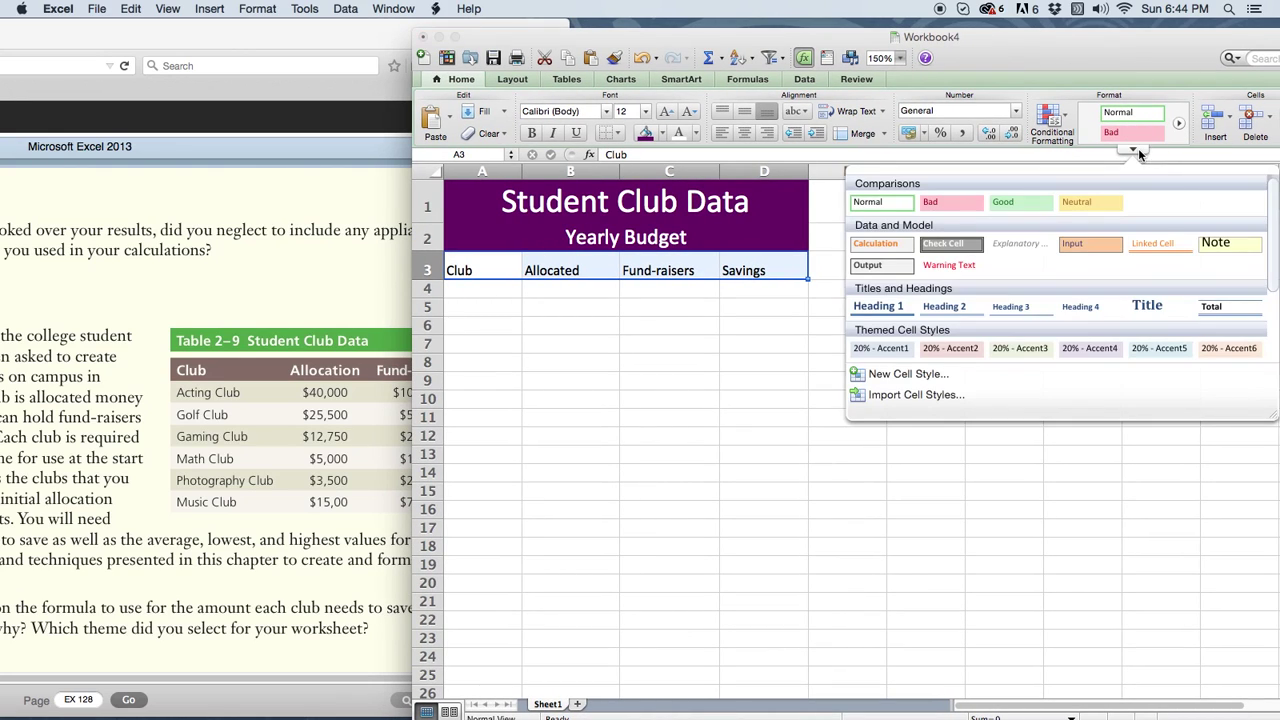
left_click(1012, 306)
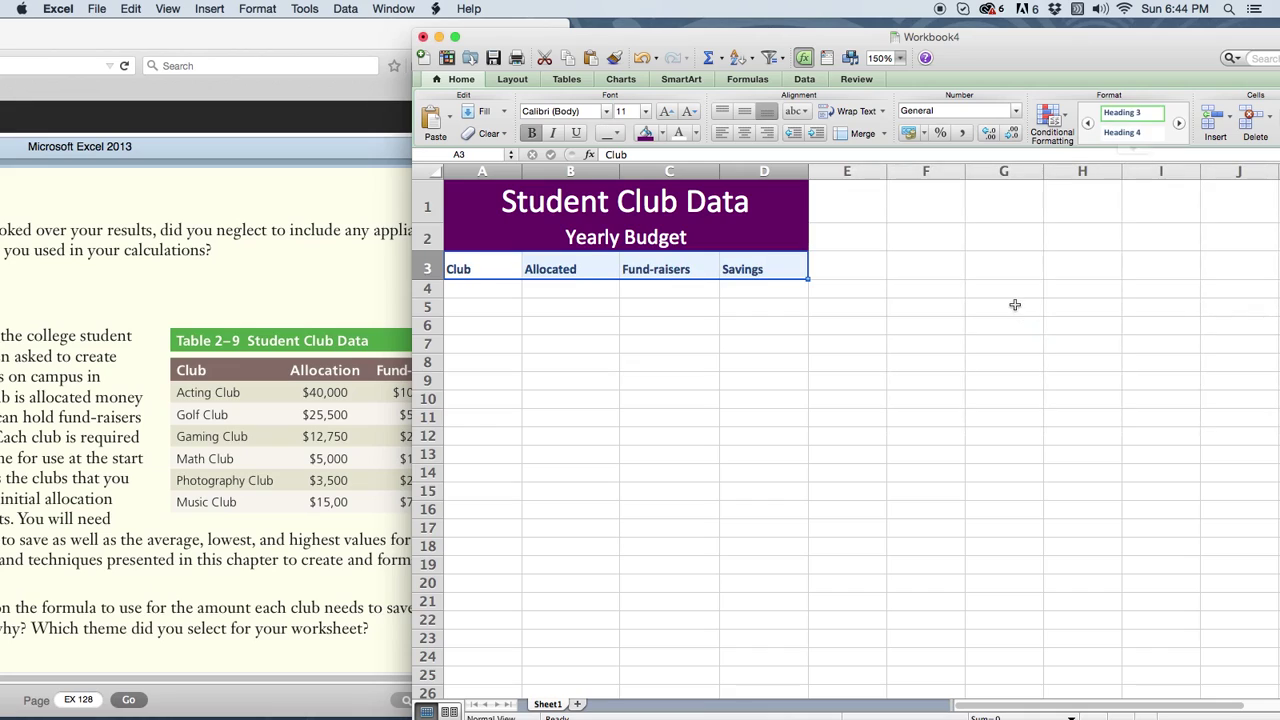
left_click(744, 132)
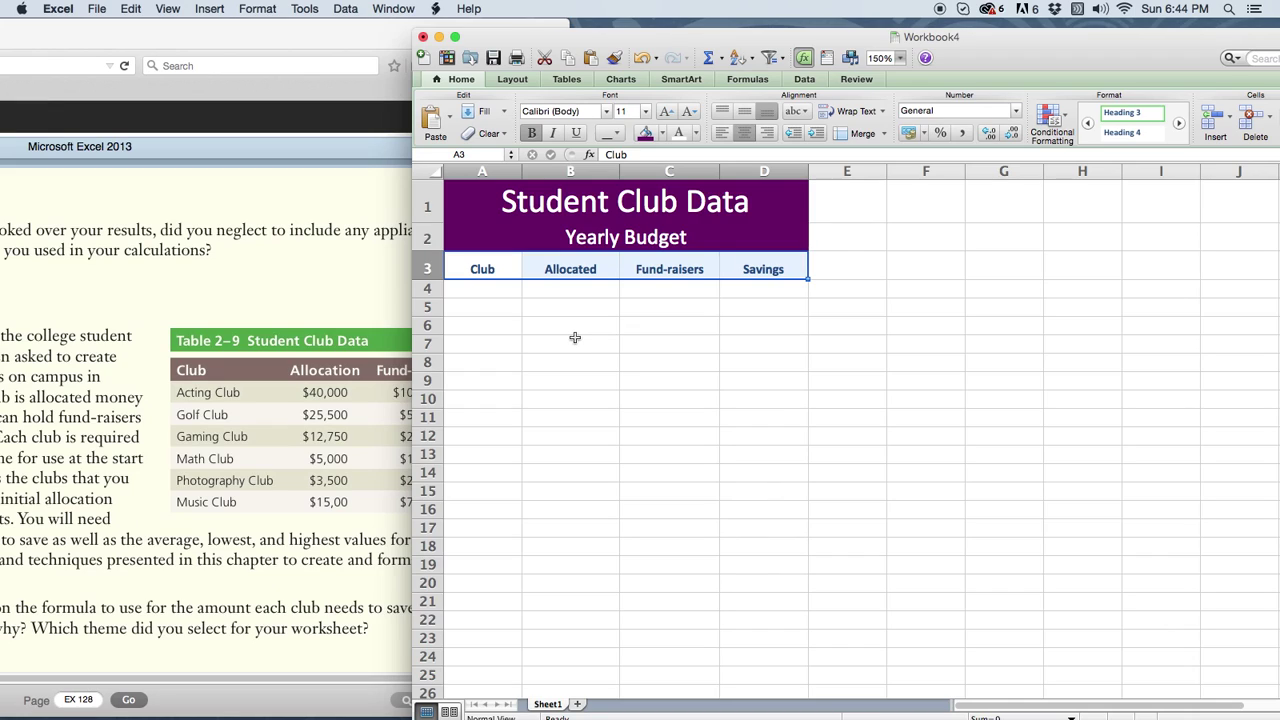
Fill row 4 with Acting Club, an allocation of 40,000 and fund-raisers of 10,000
left_click(497, 289)
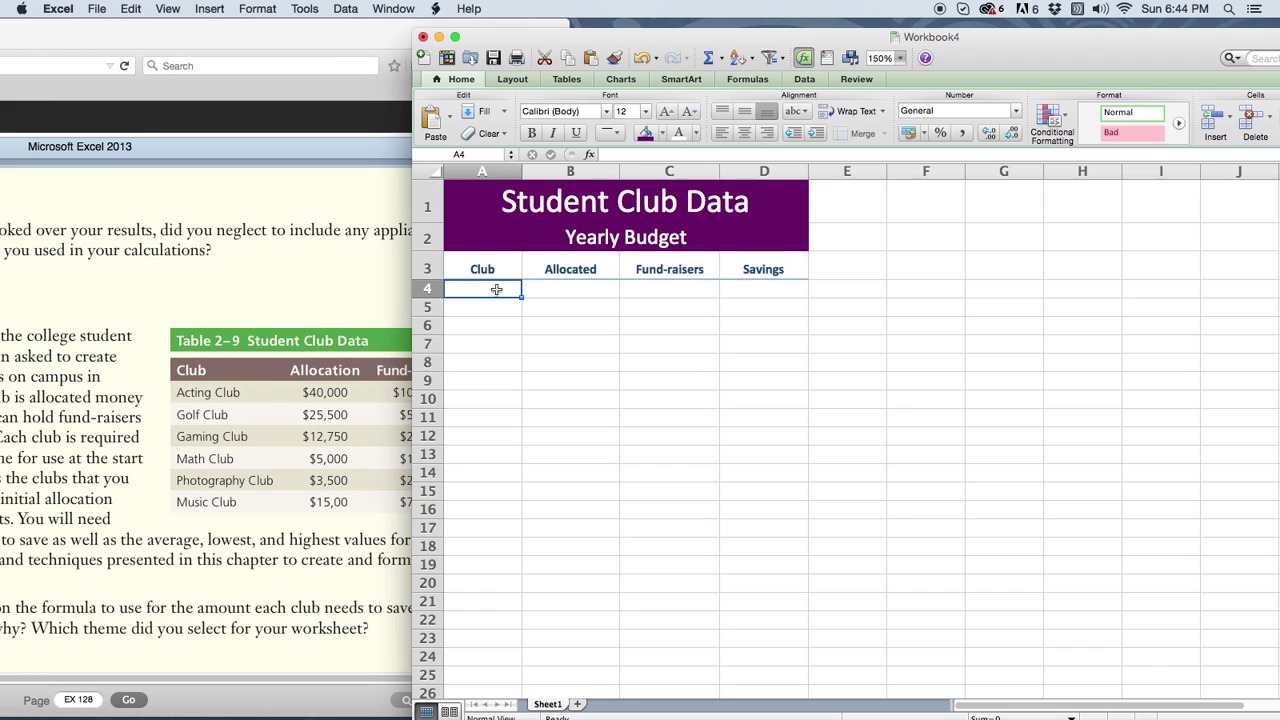
type("Acting Club")
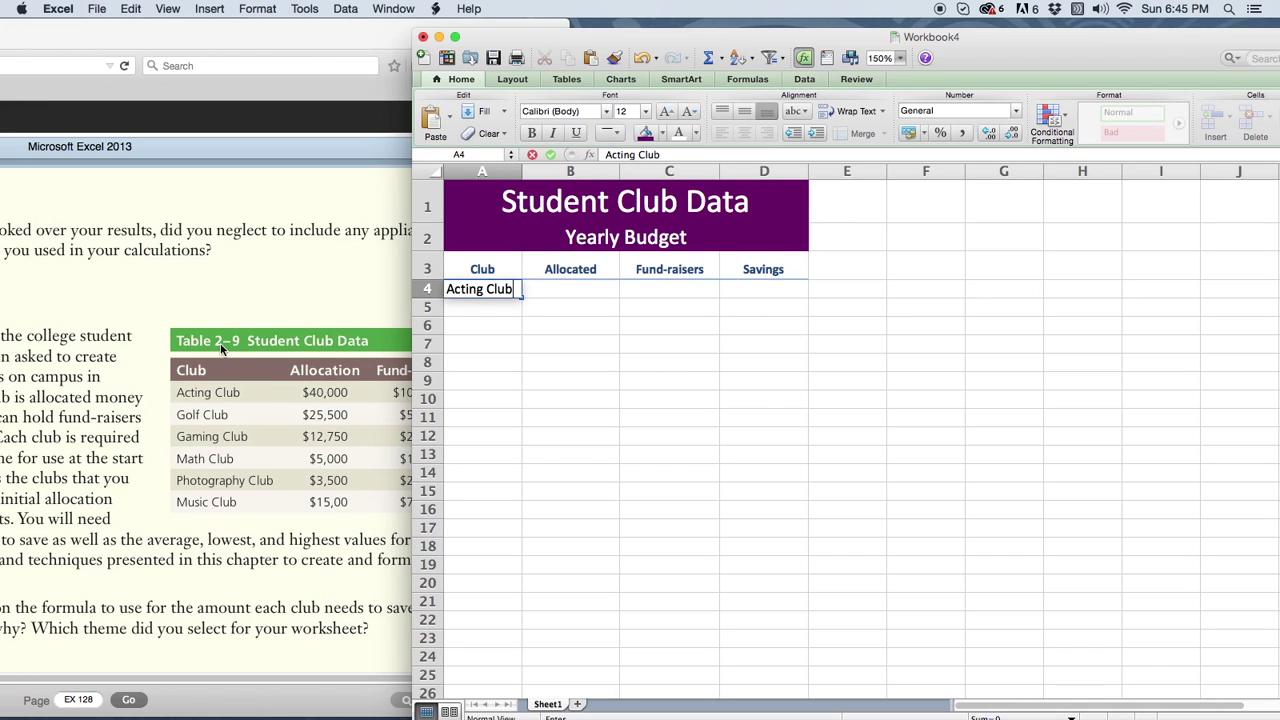
left_click(565, 295)
type("40,000")
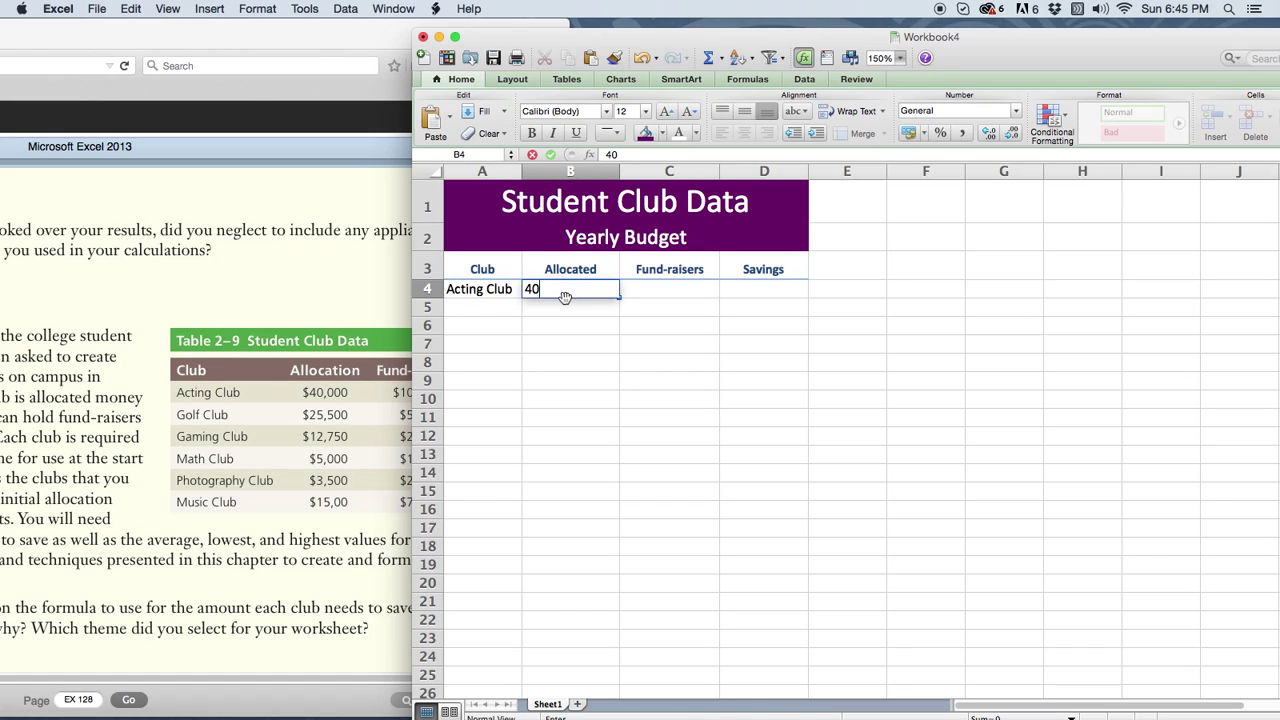
left_click(648, 292)
left_click_drag(603, 31, 657, 23)
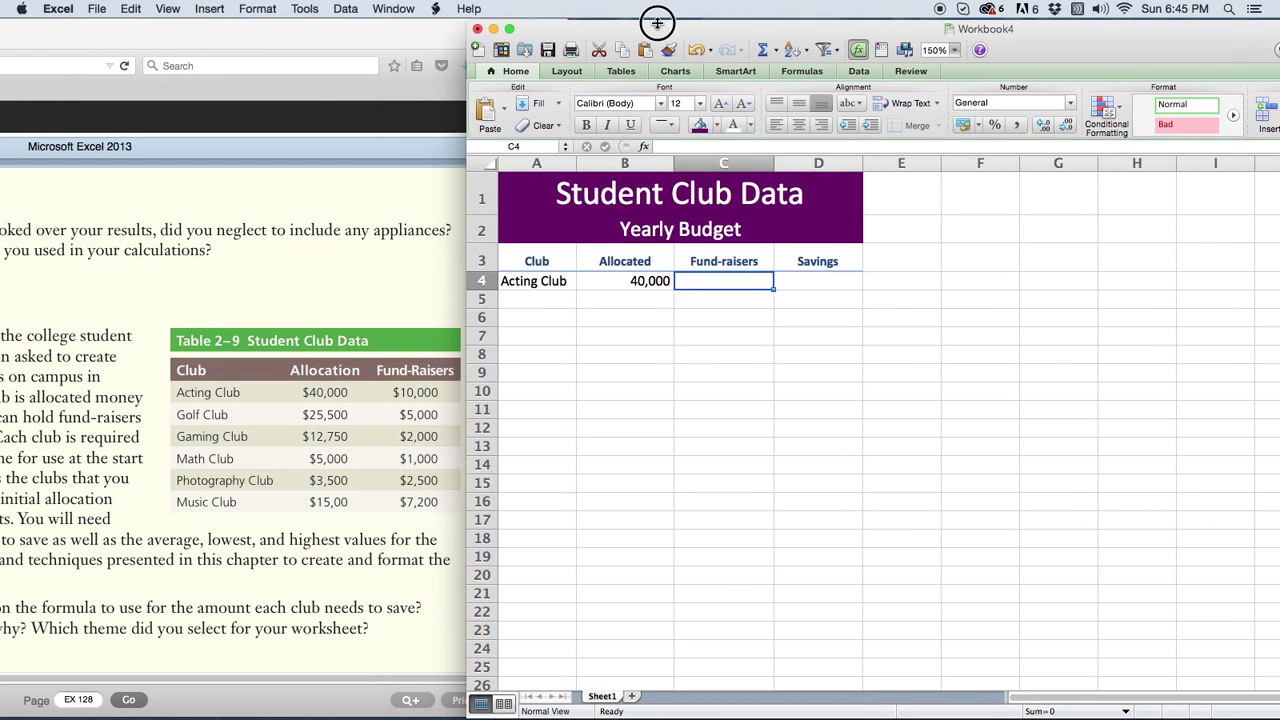
type("10,00")
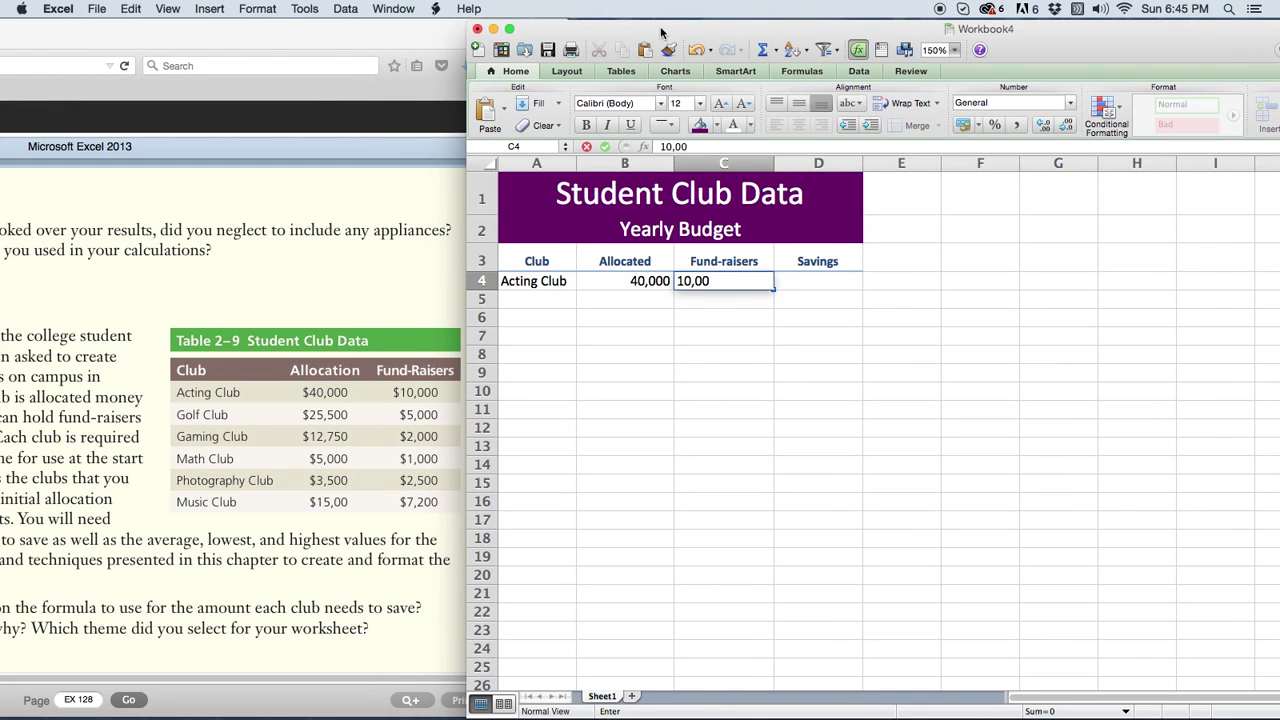
type("0")
left_click(611, 298)
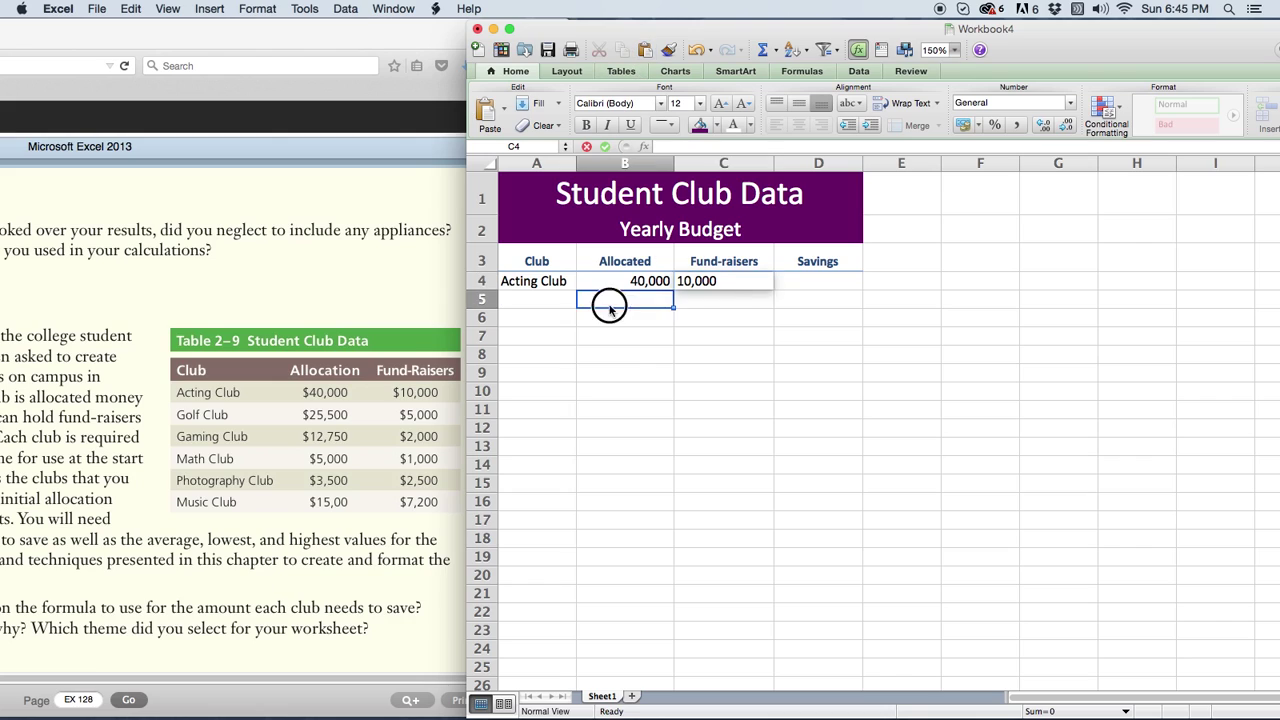
Enter Glof Club as the second club name in cell A5
left_click(207, 345)
left_click(640, 340)
left_click(540, 306)
type("Glof")
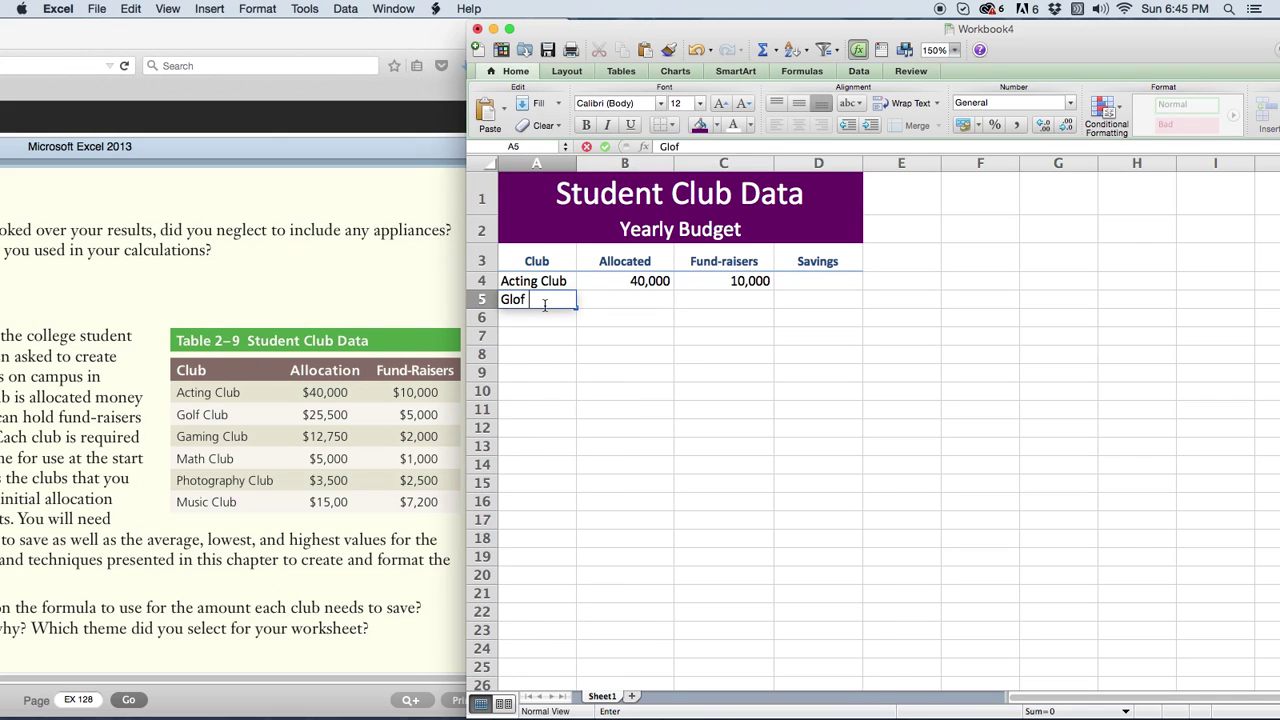
type(" Club")
left_click(626, 309)
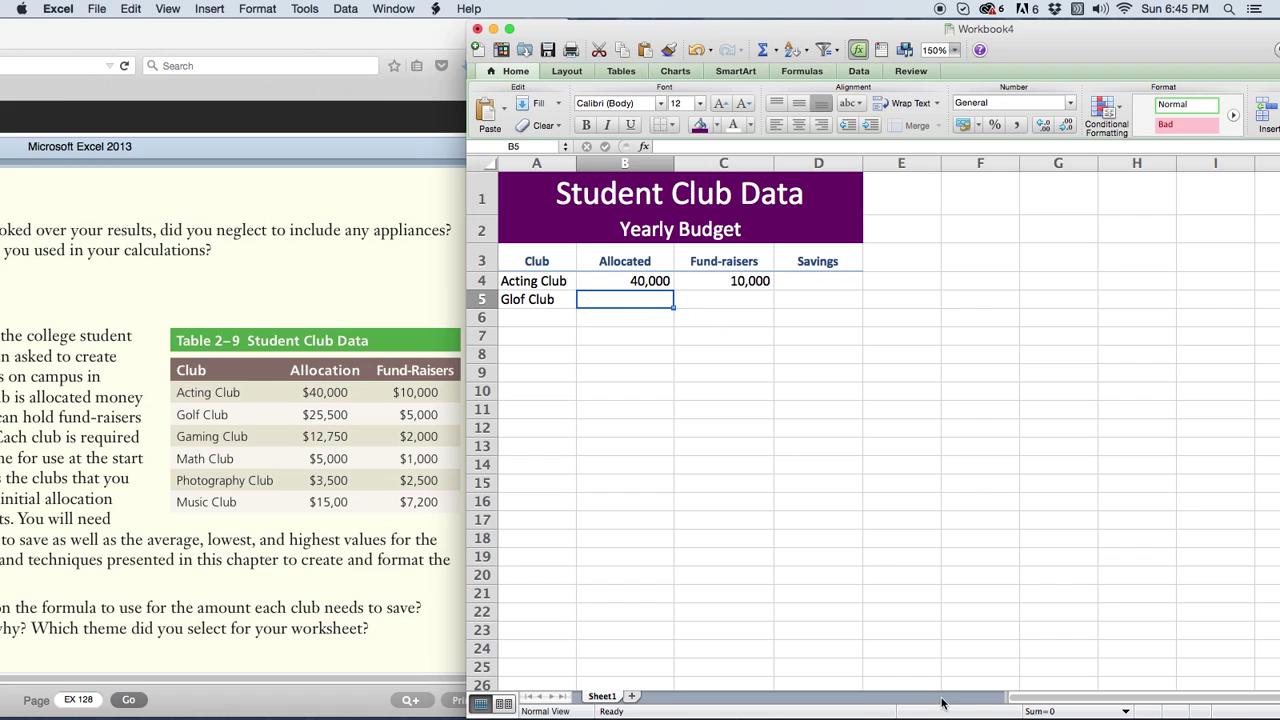
Switch to the minimized workbook AP Spreadsheets WK 2 Lab 2.xlsx and zoom its worksheet to 125%
mouse_move(912, 700)
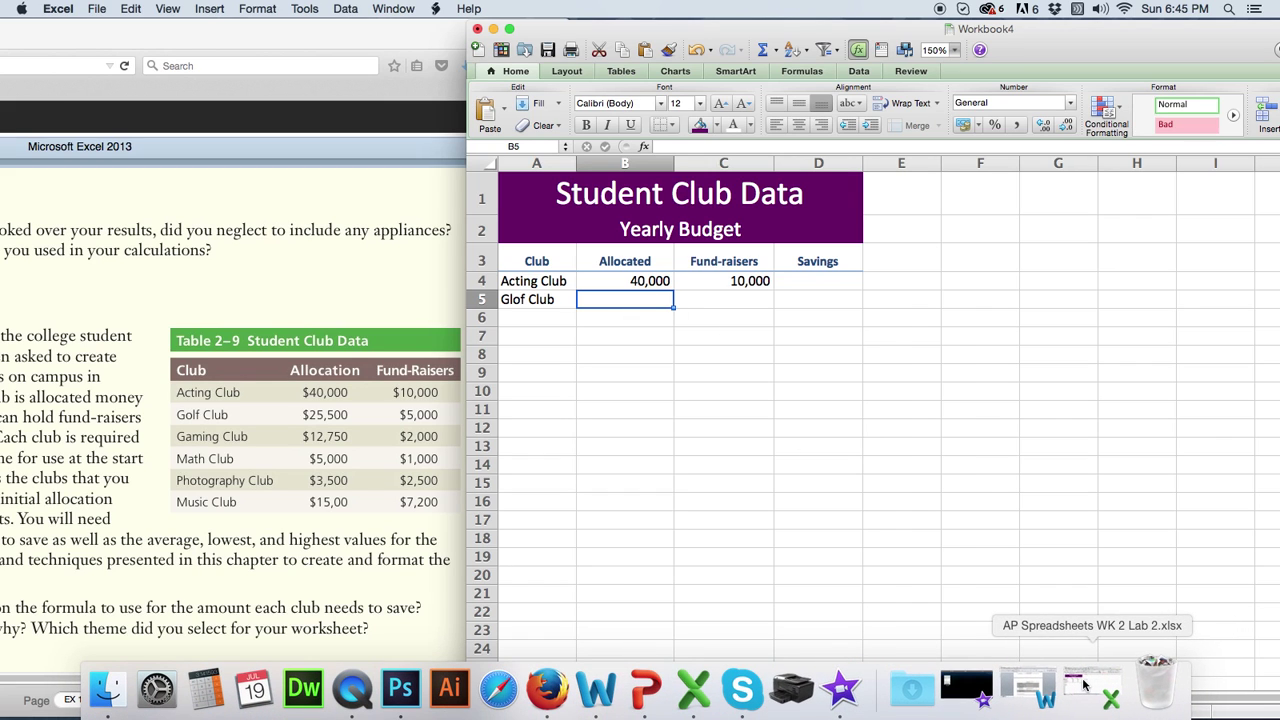
left_click(1085, 683)
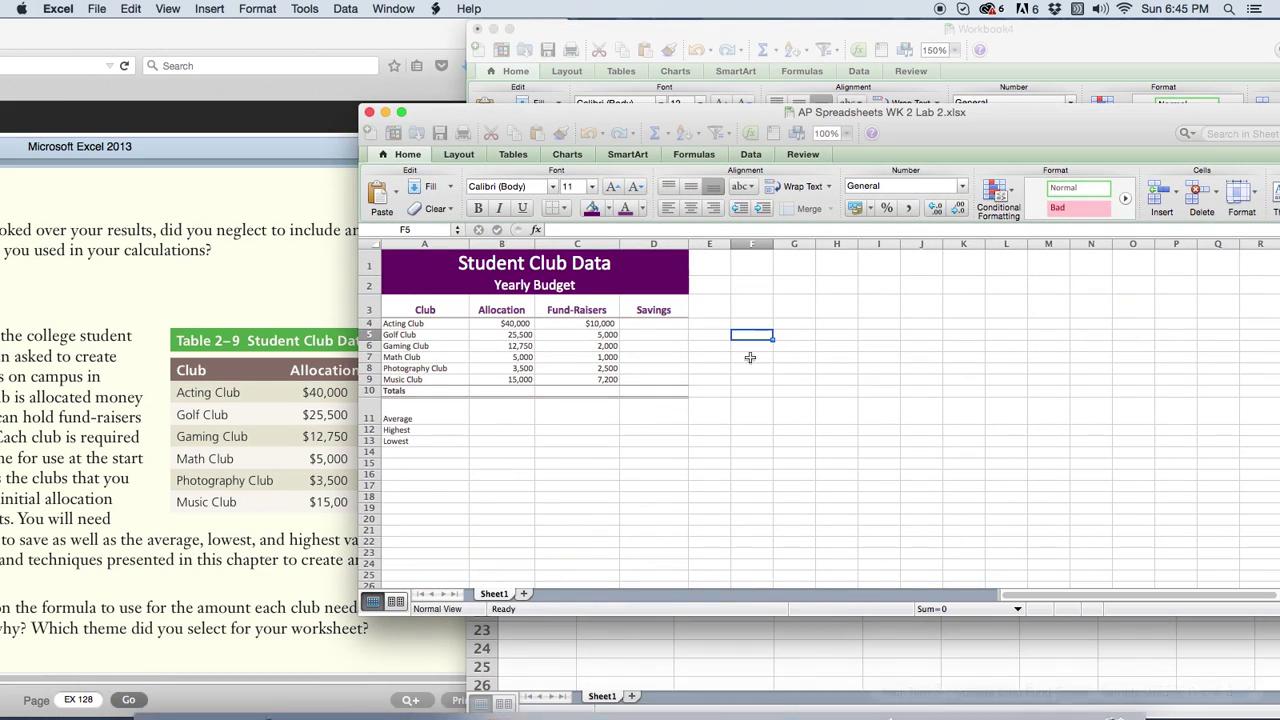
left_click(845, 133)
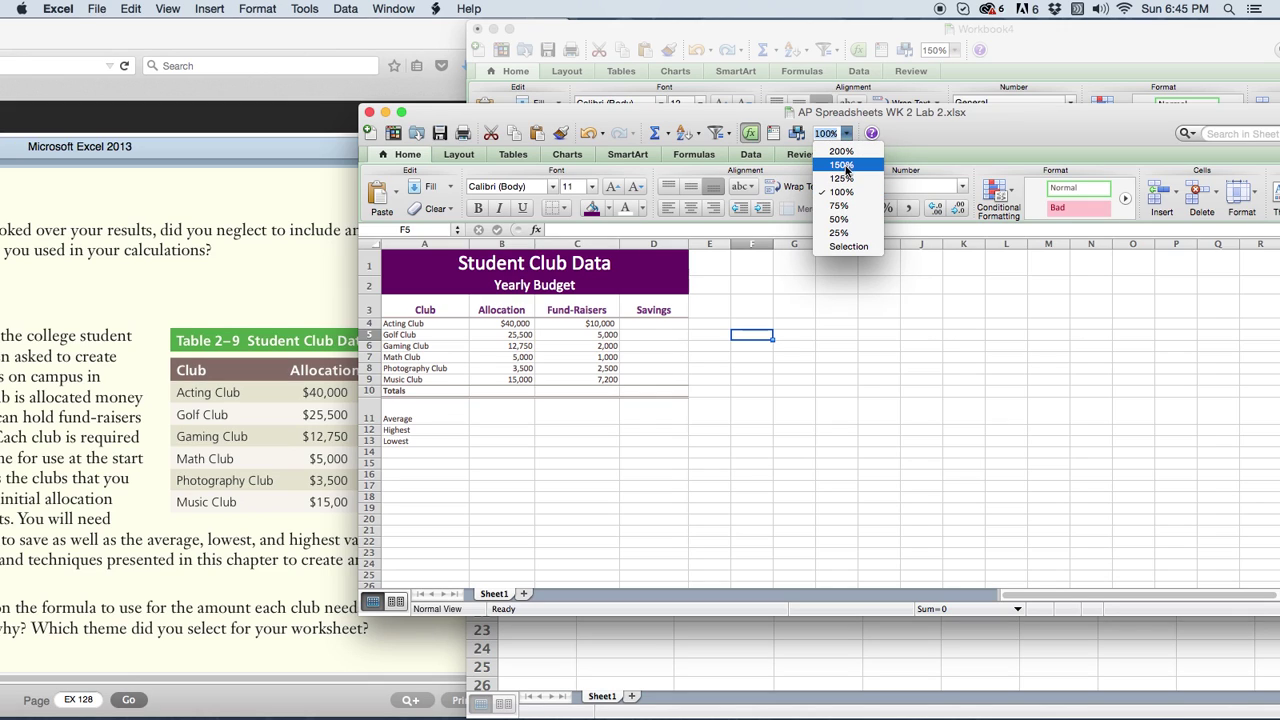
left_click(844, 178)
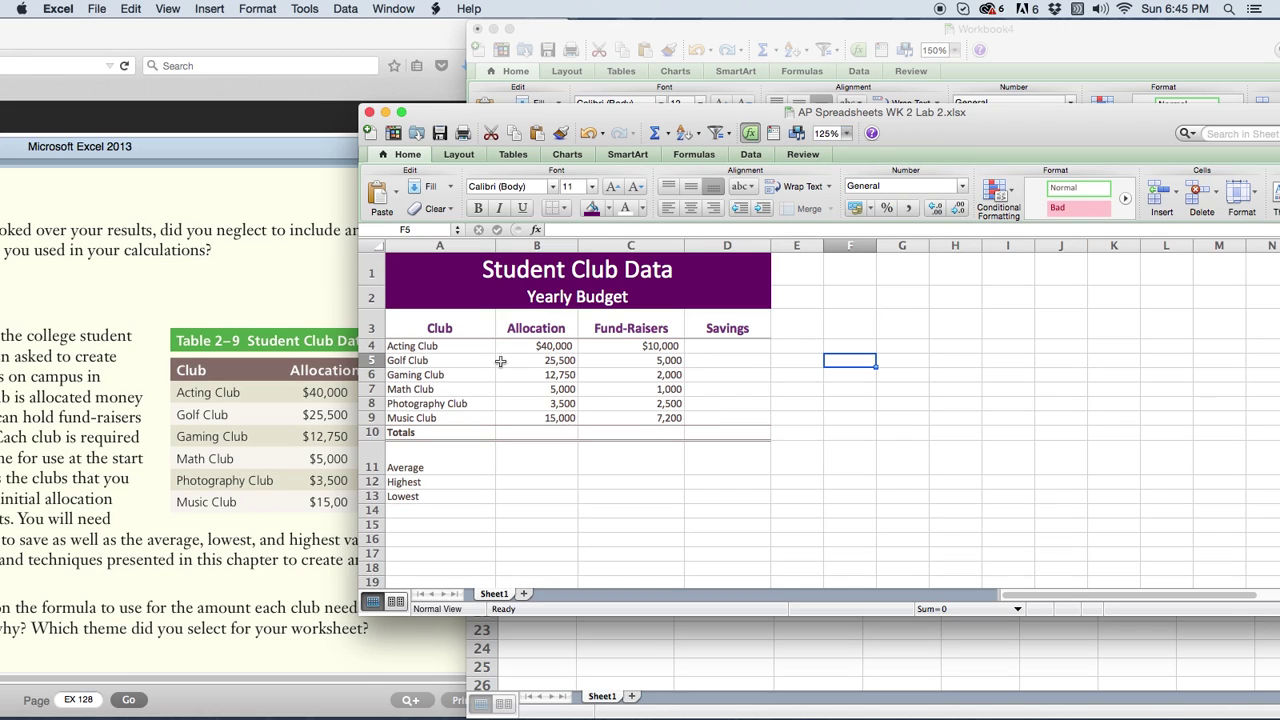
Examine the club names, the Club and Allocation headings and the Totals label in the prepared worksheet
left_click(420, 347)
left_click(421, 361)
left_click(424, 376)
left_click(425, 389)
left_click(466, 332)
left_click(533, 325)
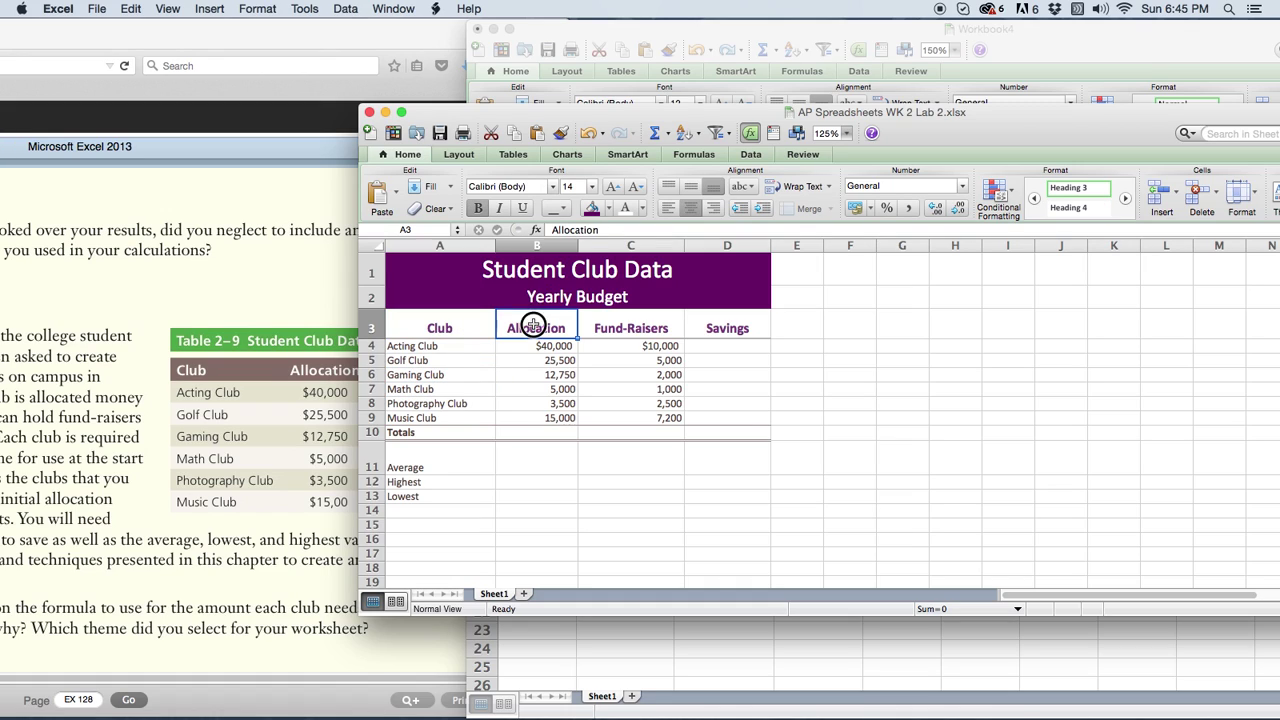
left_click(420, 433)
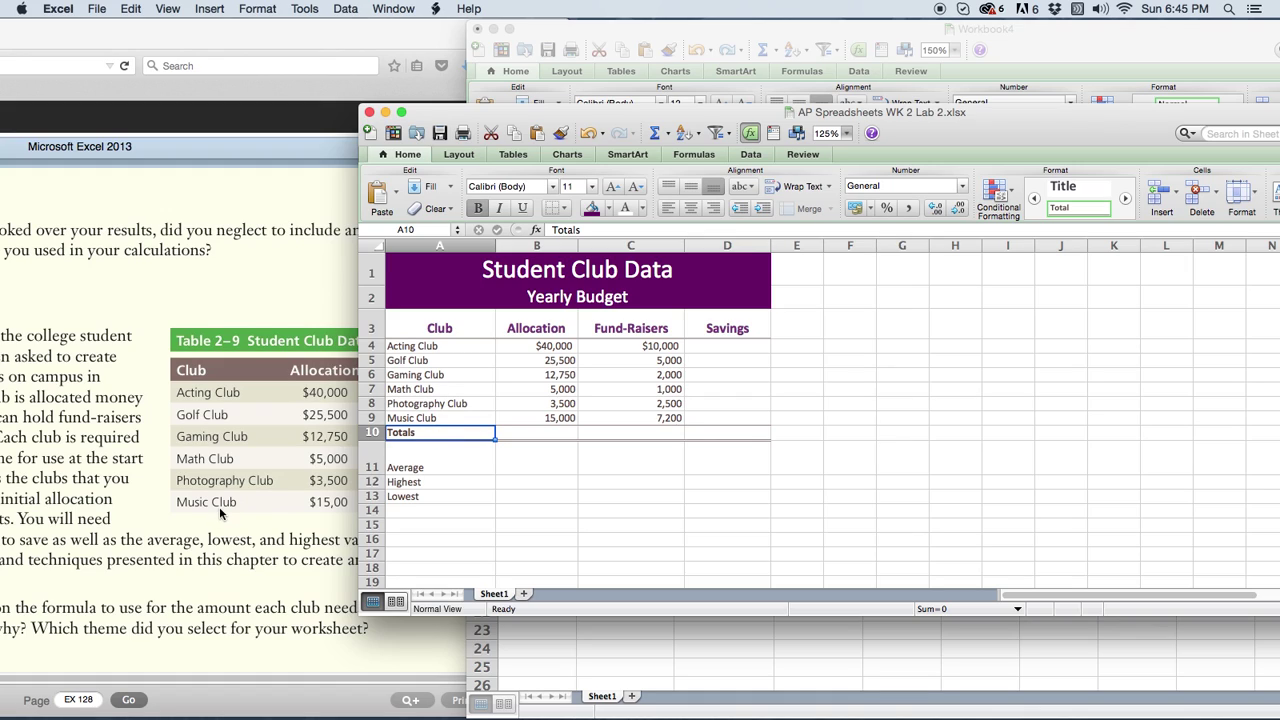
Apply the Total cell style to the Totals row in A10:D10
left_click(406, 434)
left_click_drag(406, 434, 730, 430)
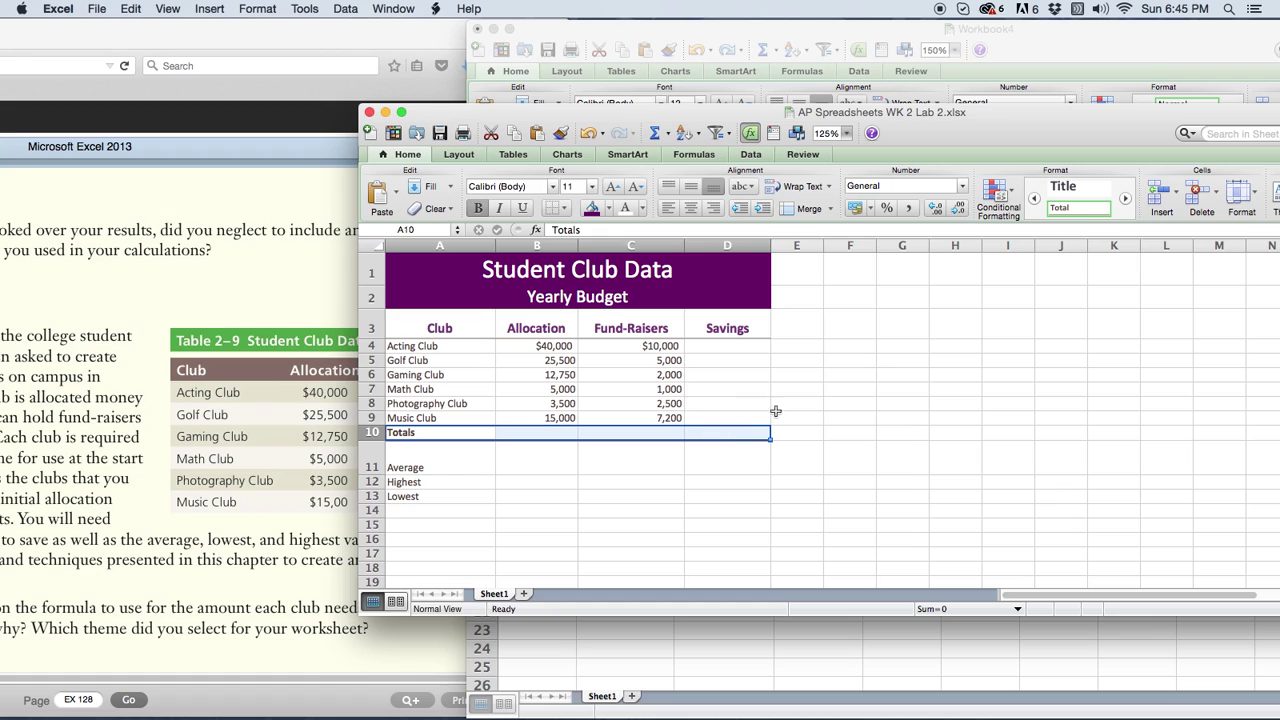
left_click(1078, 226)
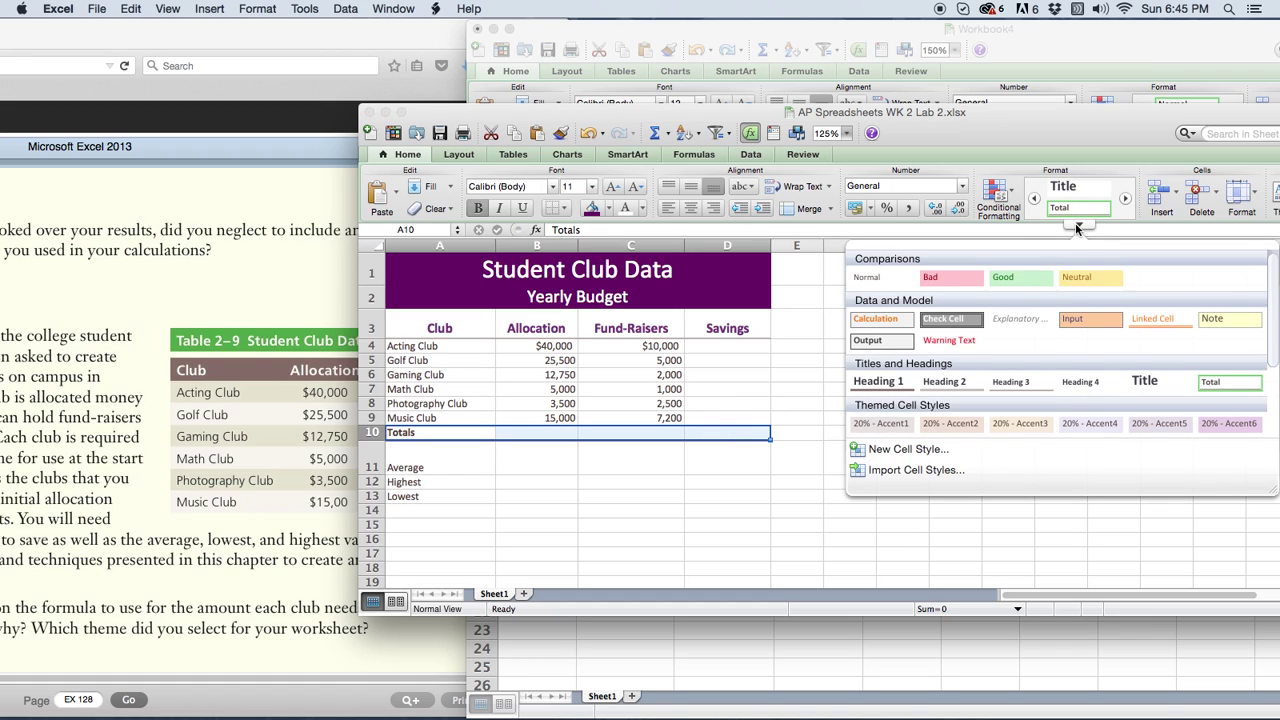
left_click(1222, 384)
left_click(963, 420)
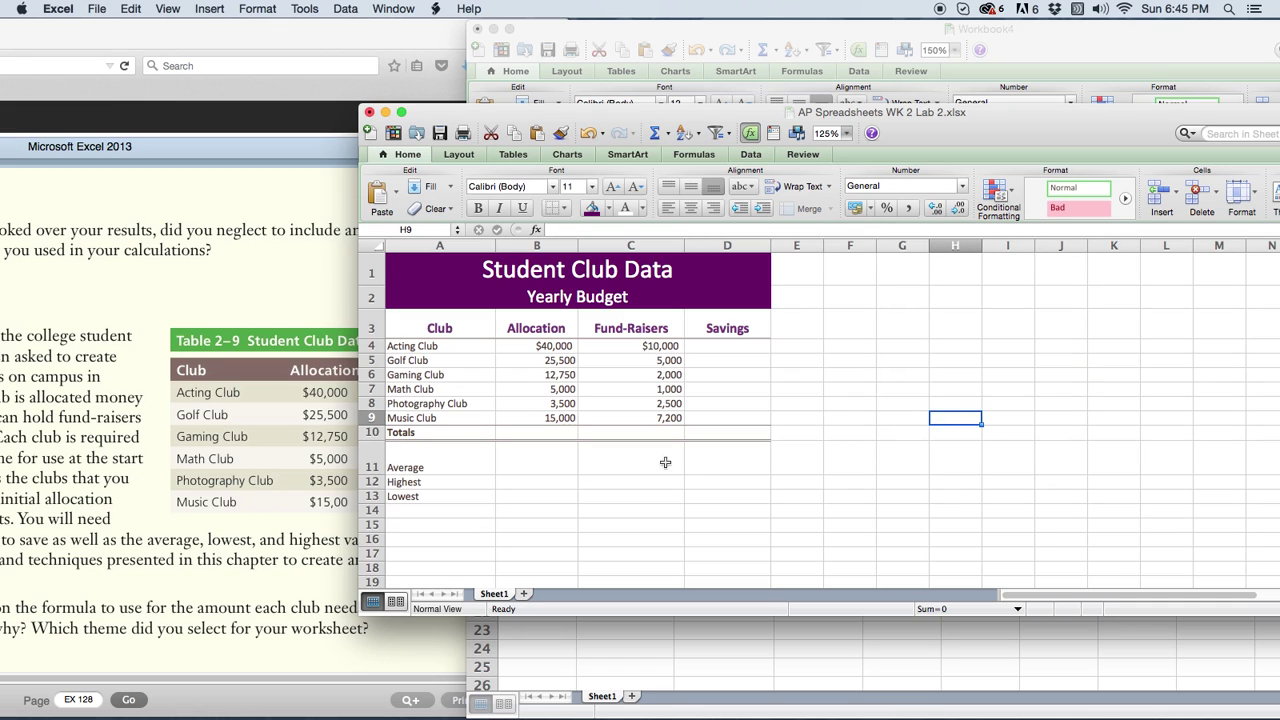
Zoom the worksheet to 200%
left_click(846, 133)
left_click(830, 162)
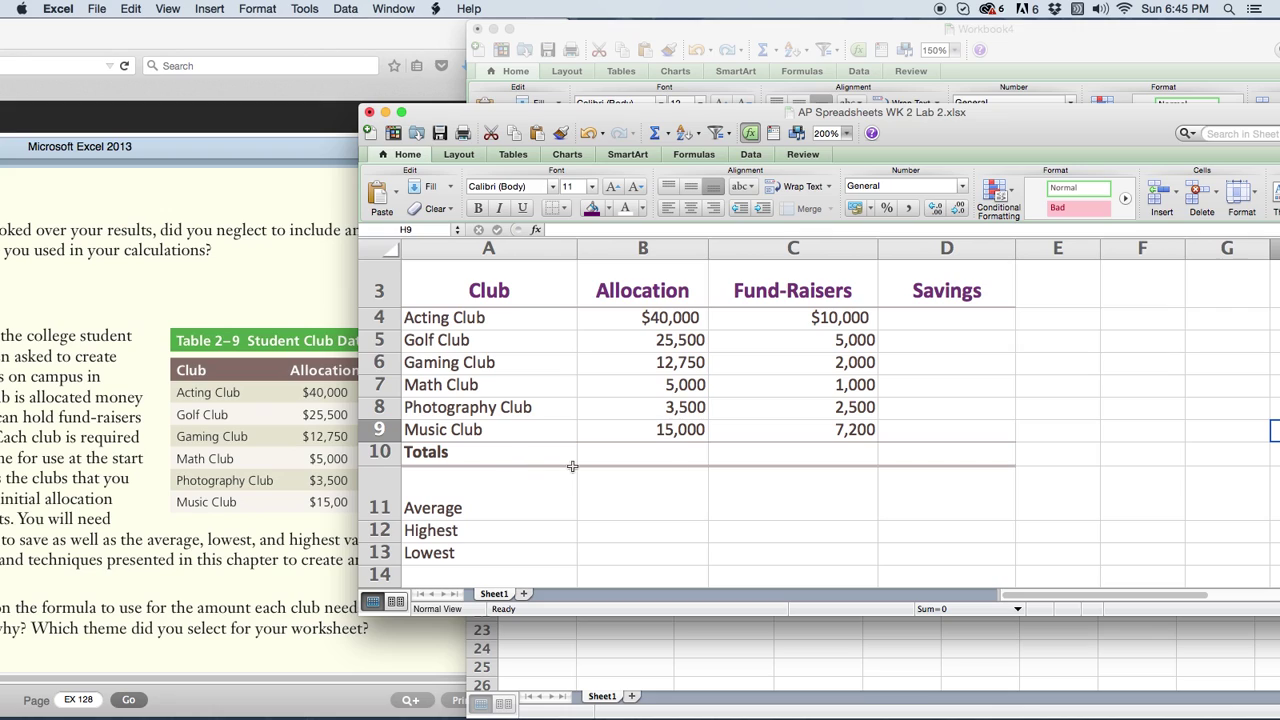
left_click(945, 457)
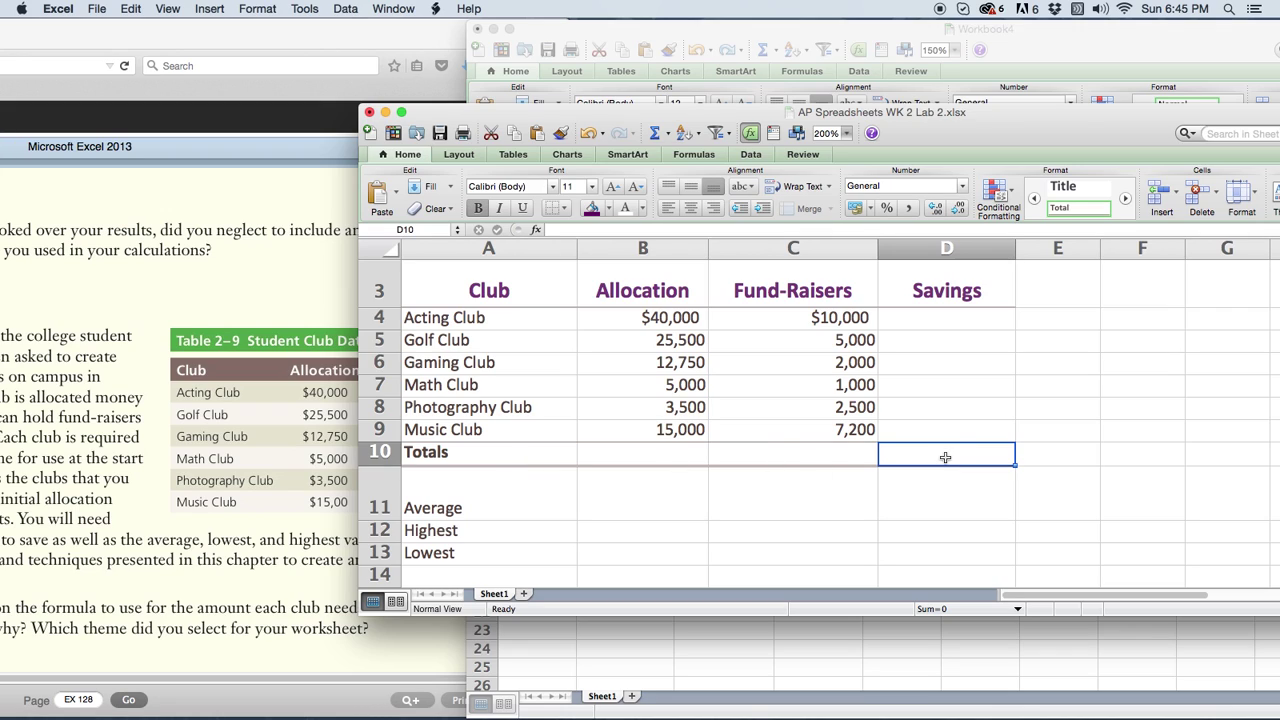
Reset the Totals row in A10:D10 to the Normal cell style
left_click_drag(451, 452, 946, 457)
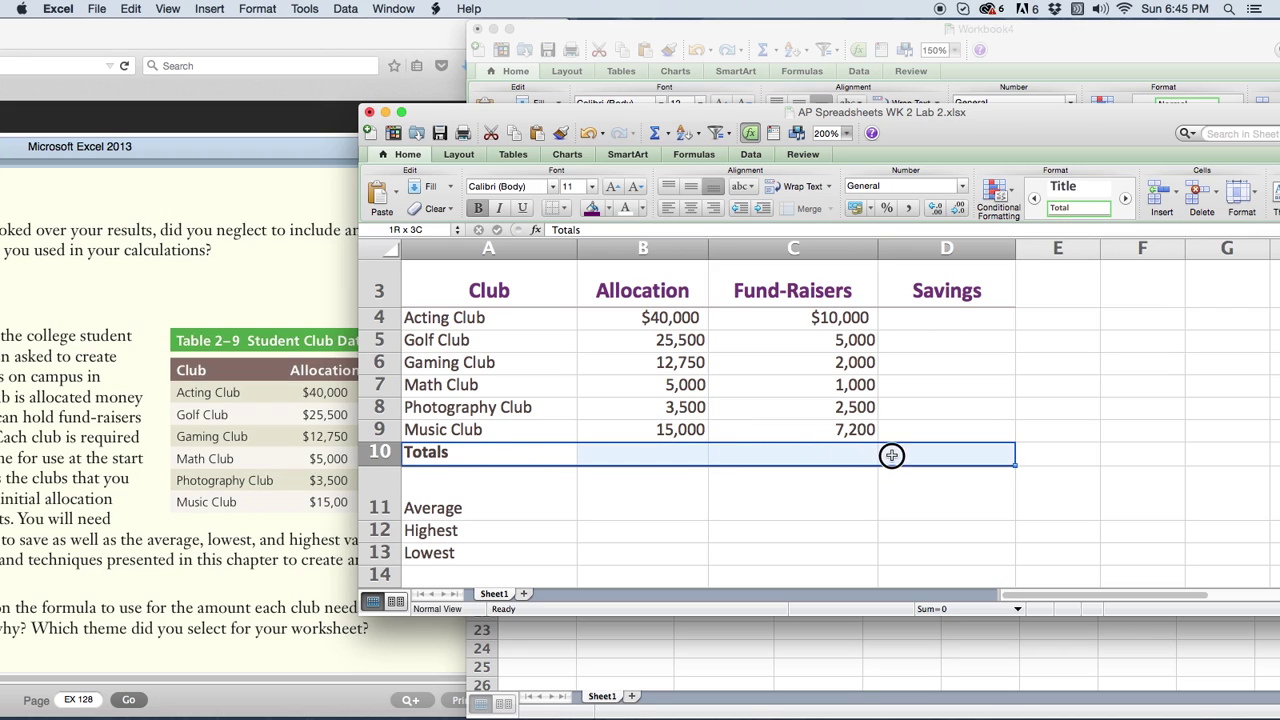
left_click(1080, 224)
left_click(880, 278)
left_click(683, 499)
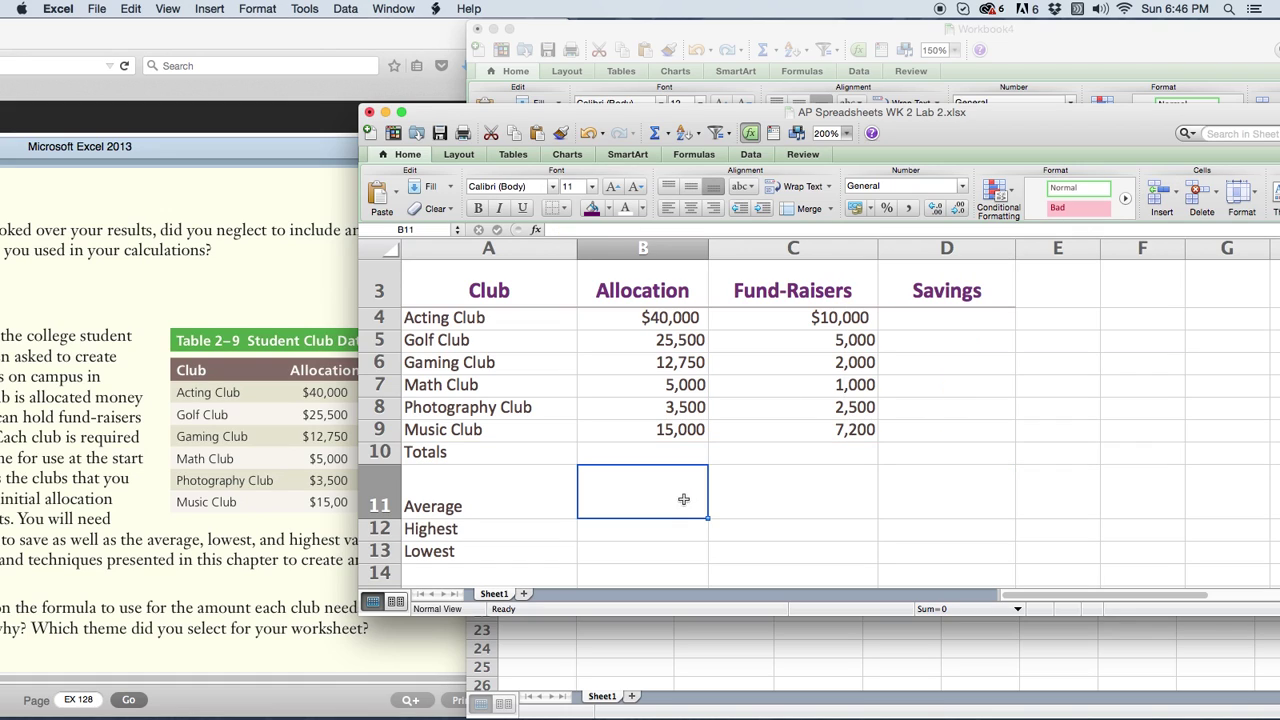
left_click(840, 537)
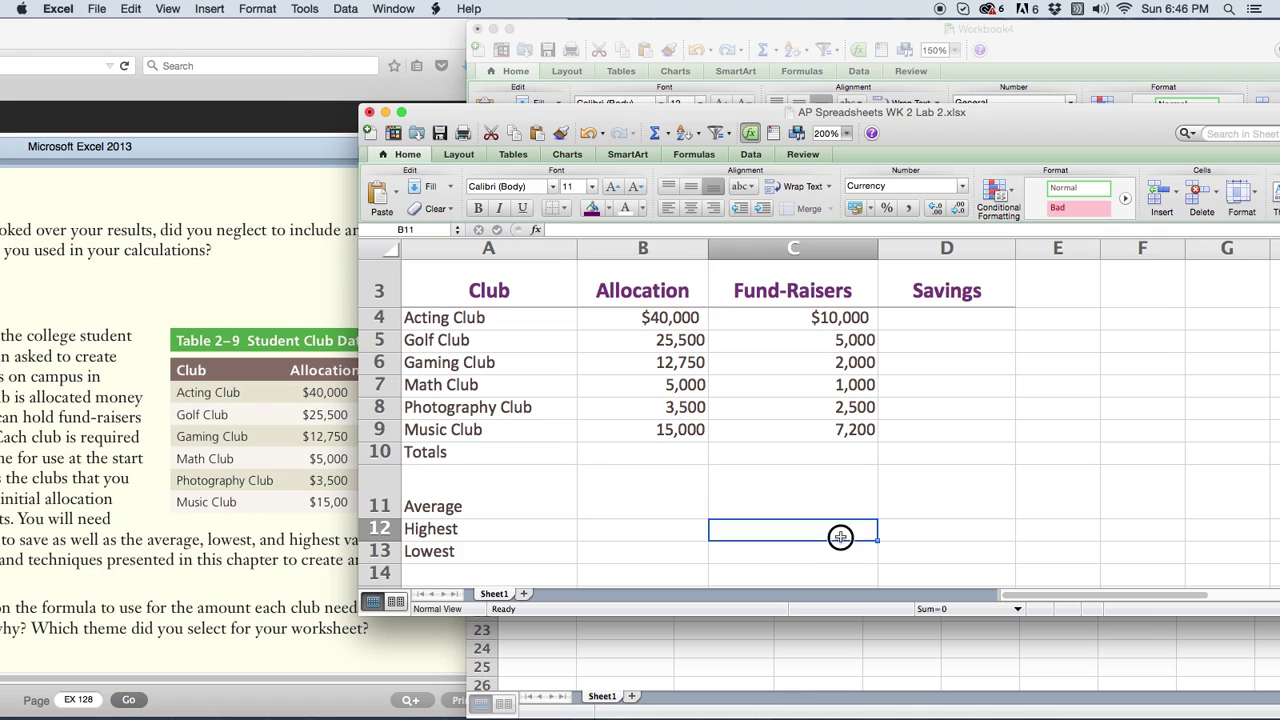
Apply the Total cell style to A10:D10 again
left_click_drag(449, 452, 943, 452)
left_click(1080, 225)
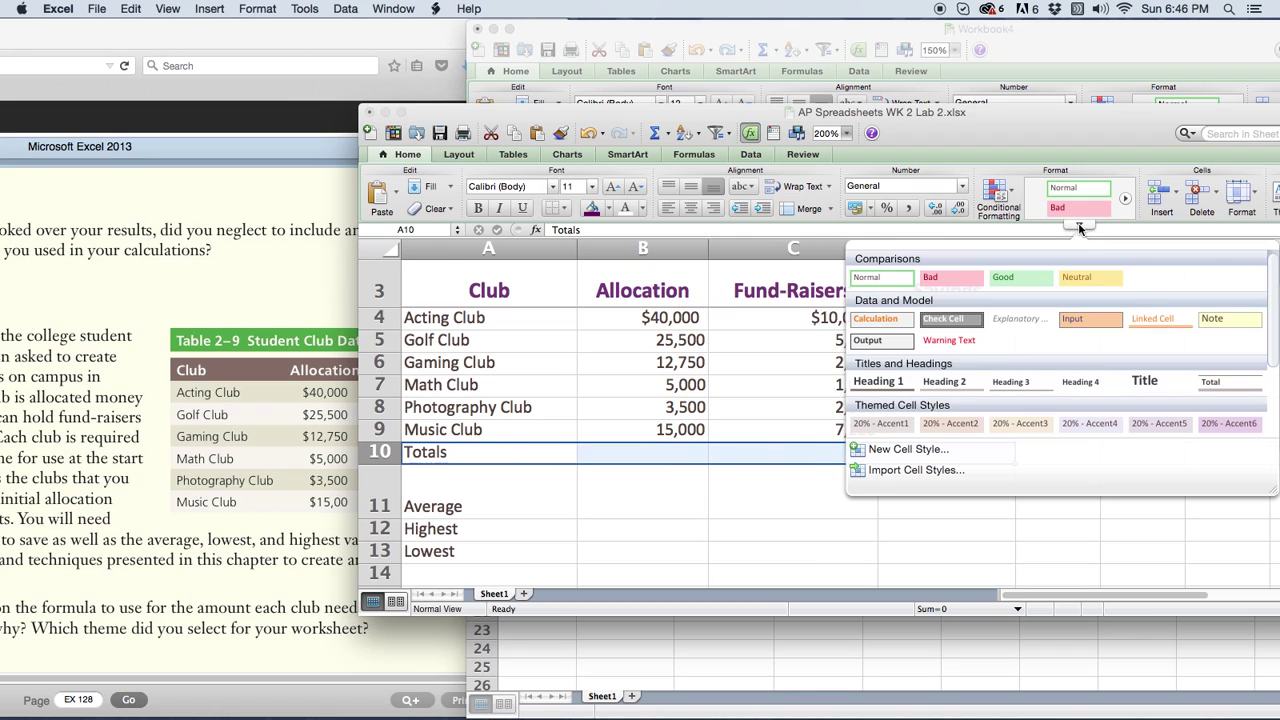
left_click(1209, 382)
left_click(683, 507)
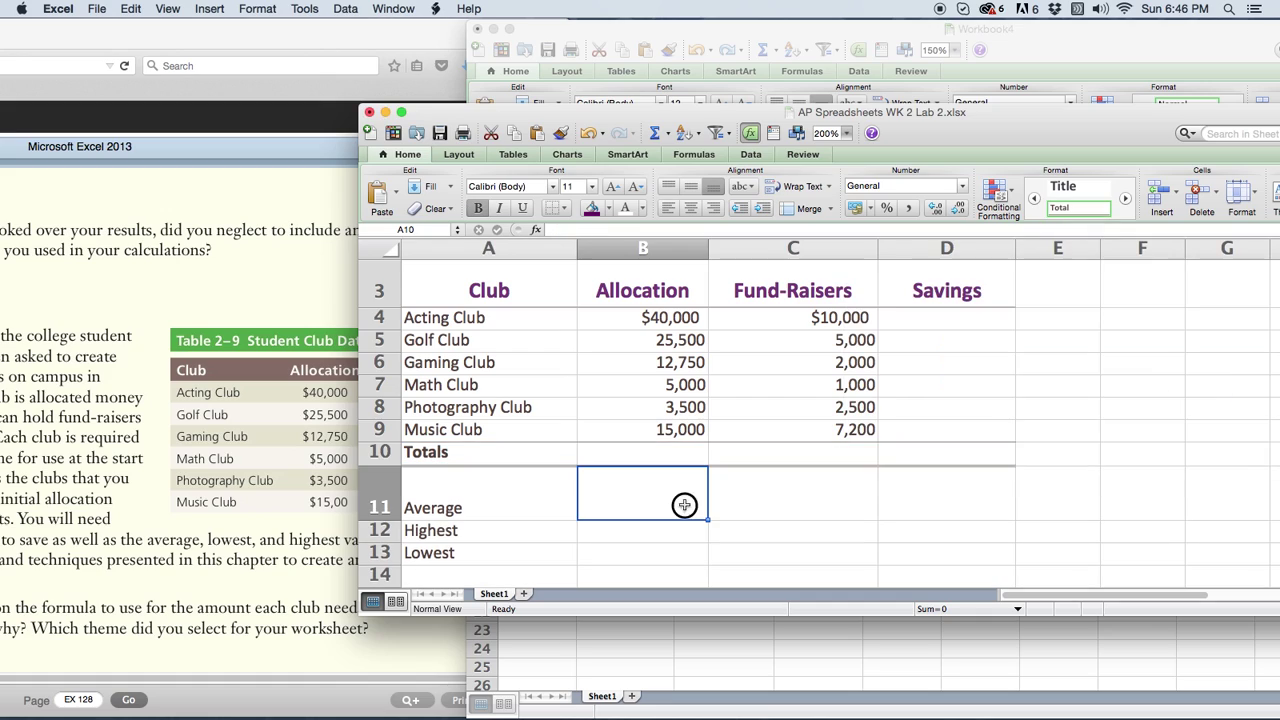
left_click(501, 517)
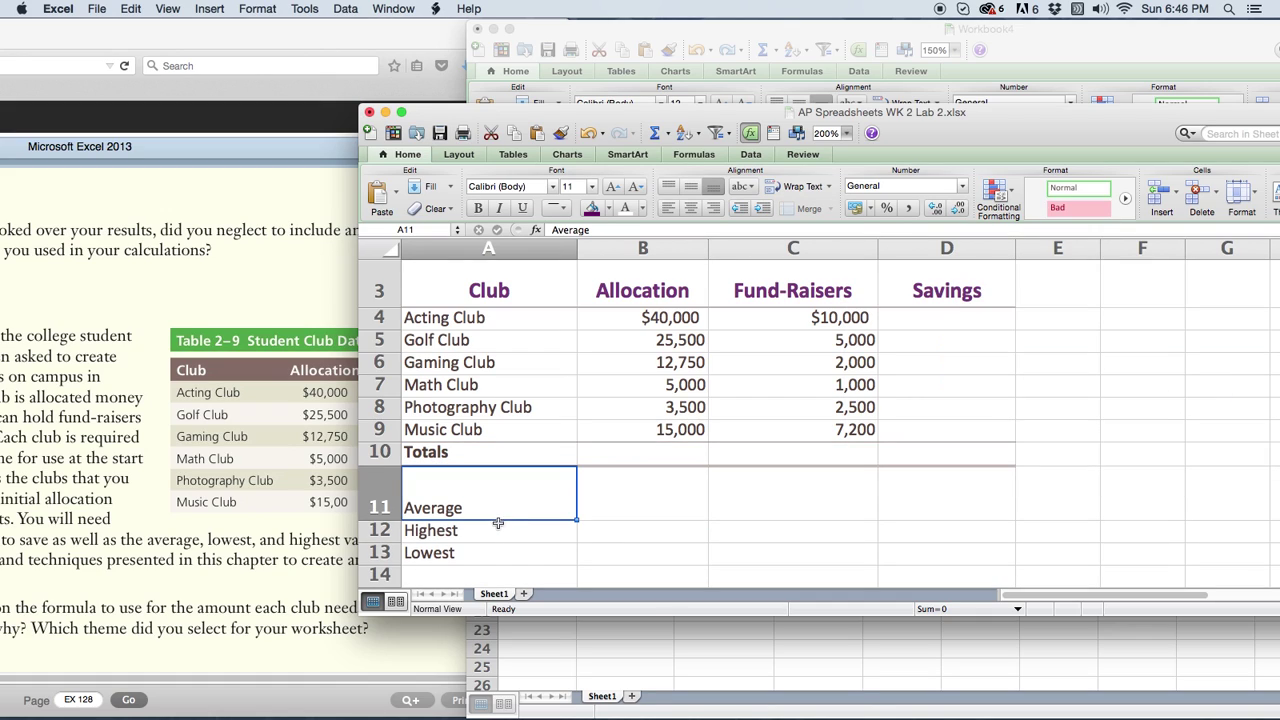
left_click(489, 535)
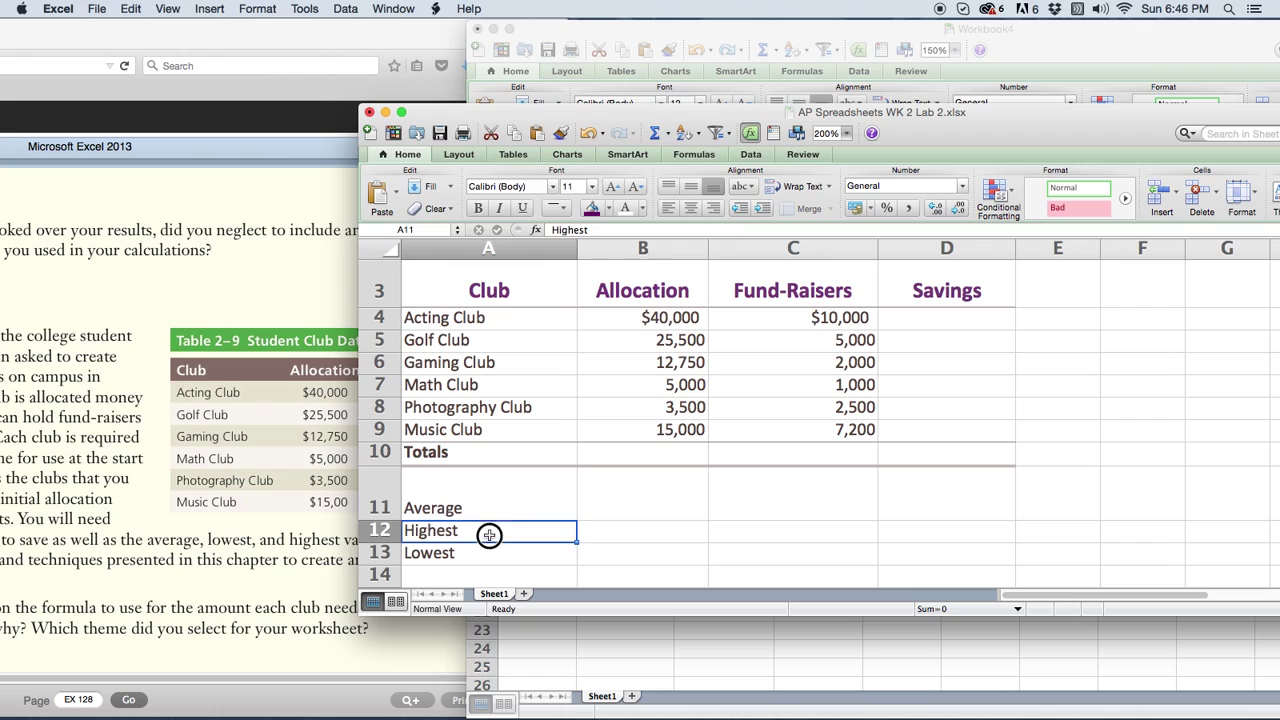
left_click(485, 555)
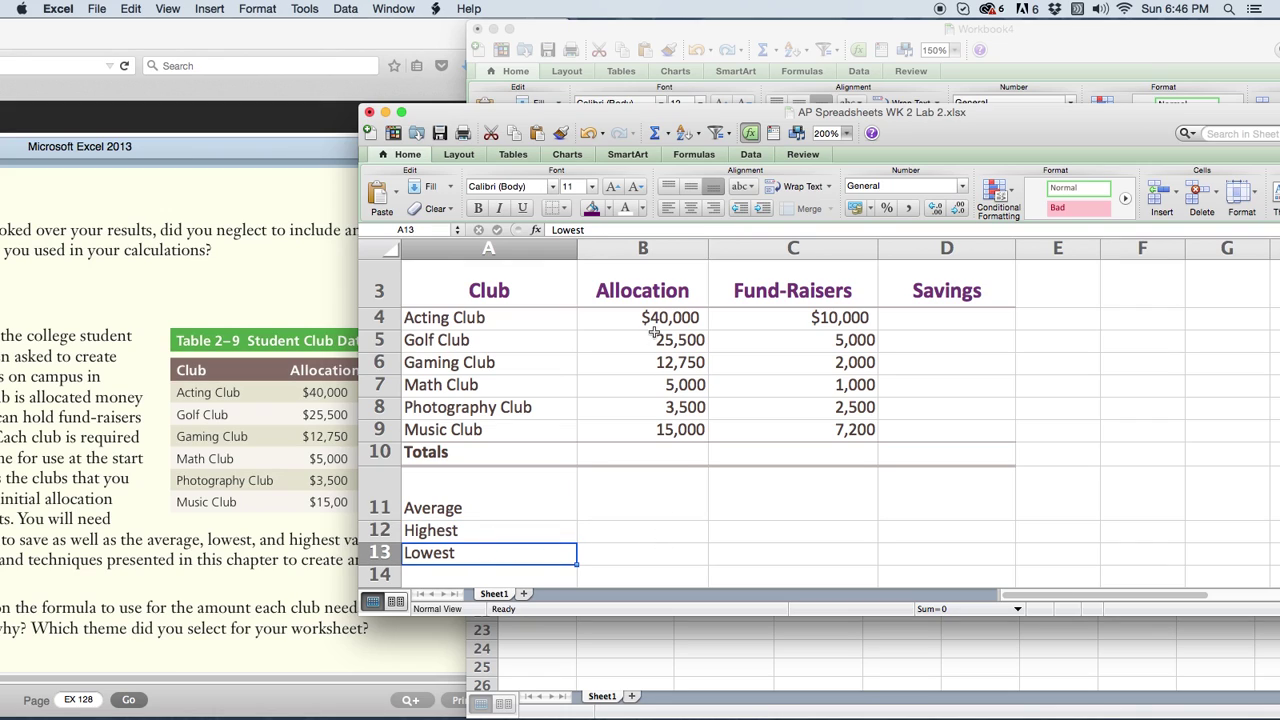
Total the Allocation amounts in B4:B9 in the Totals row with AutoSum's Sum function
left_click_drag(658, 318, 657, 424)
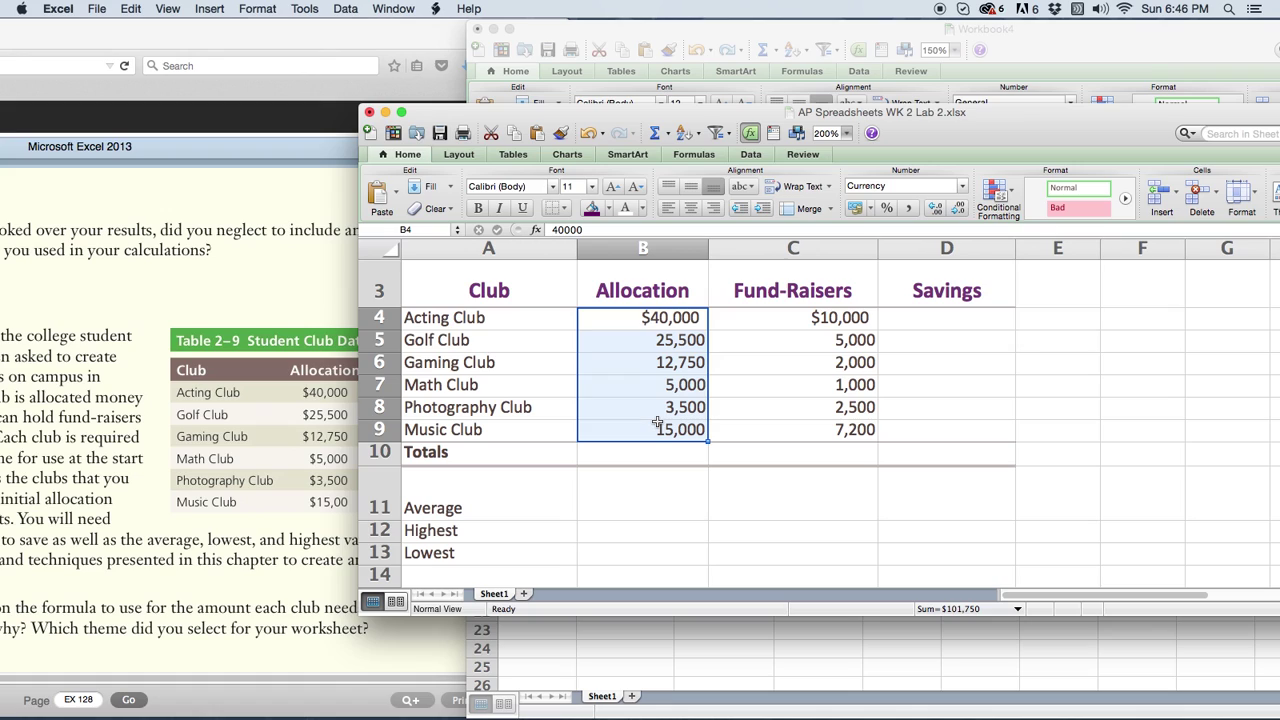
left_click(690, 155)
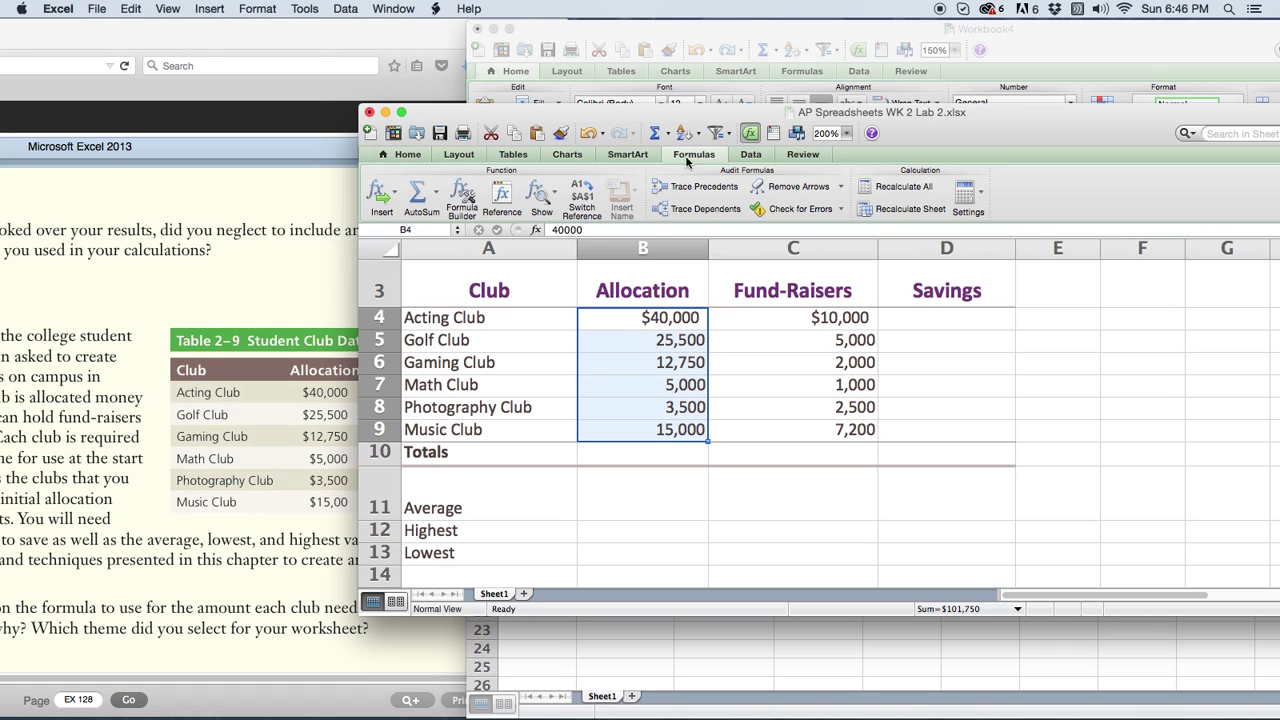
left_click(434, 192)
left_click(436, 217)
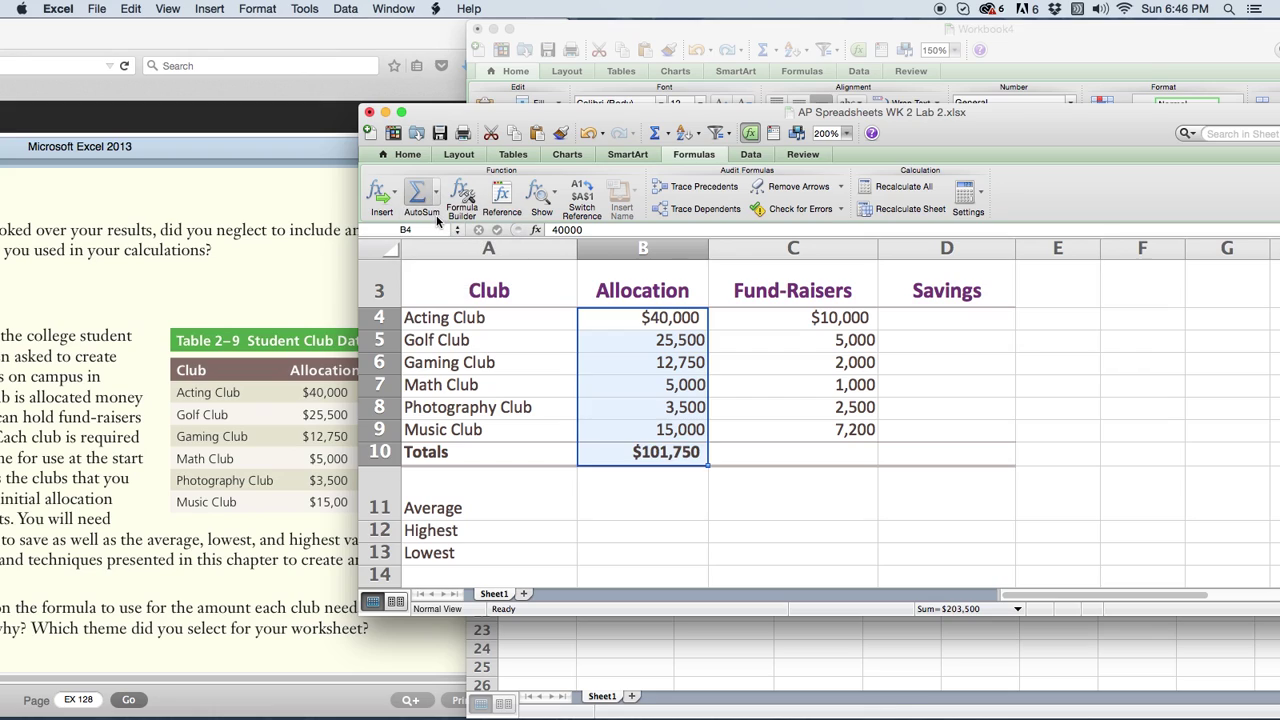
Total the Fund-Raisers amounts in C4:C9 in cell C10 with AutoSum's Sum function and check its formula
left_click(781, 453)
left_click_drag(845, 318, 843, 424)
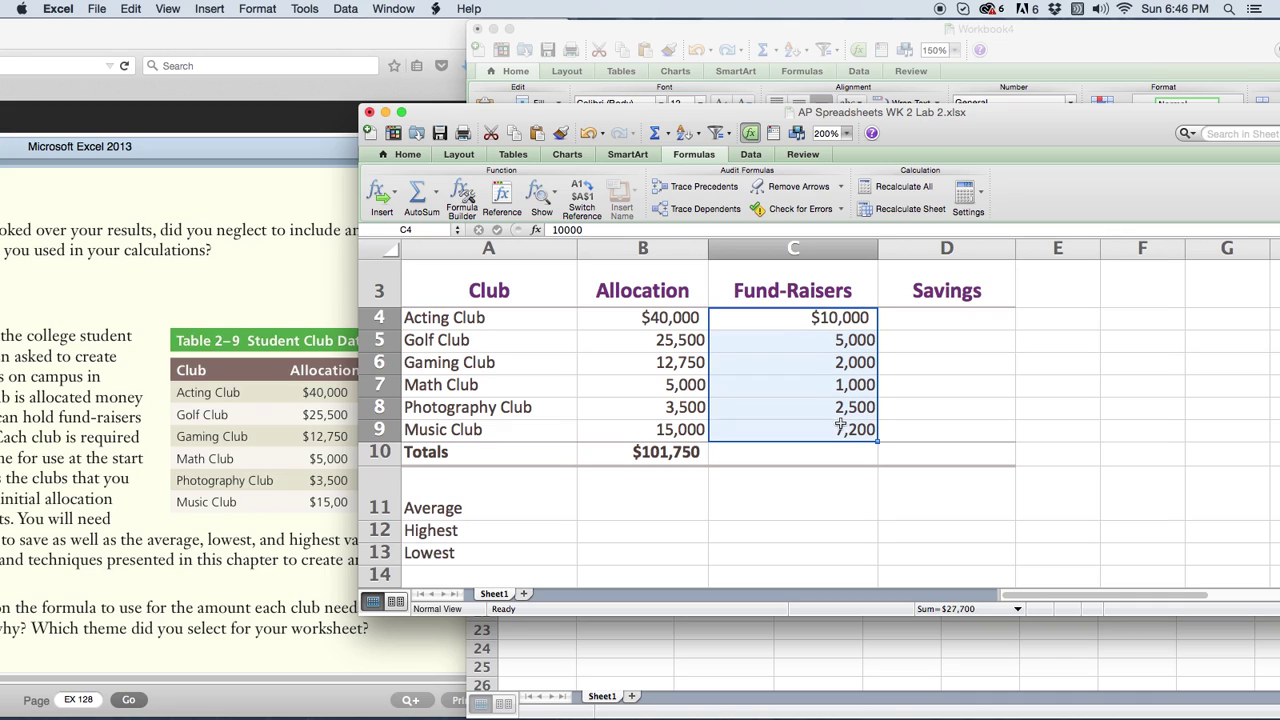
left_click(434, 193)
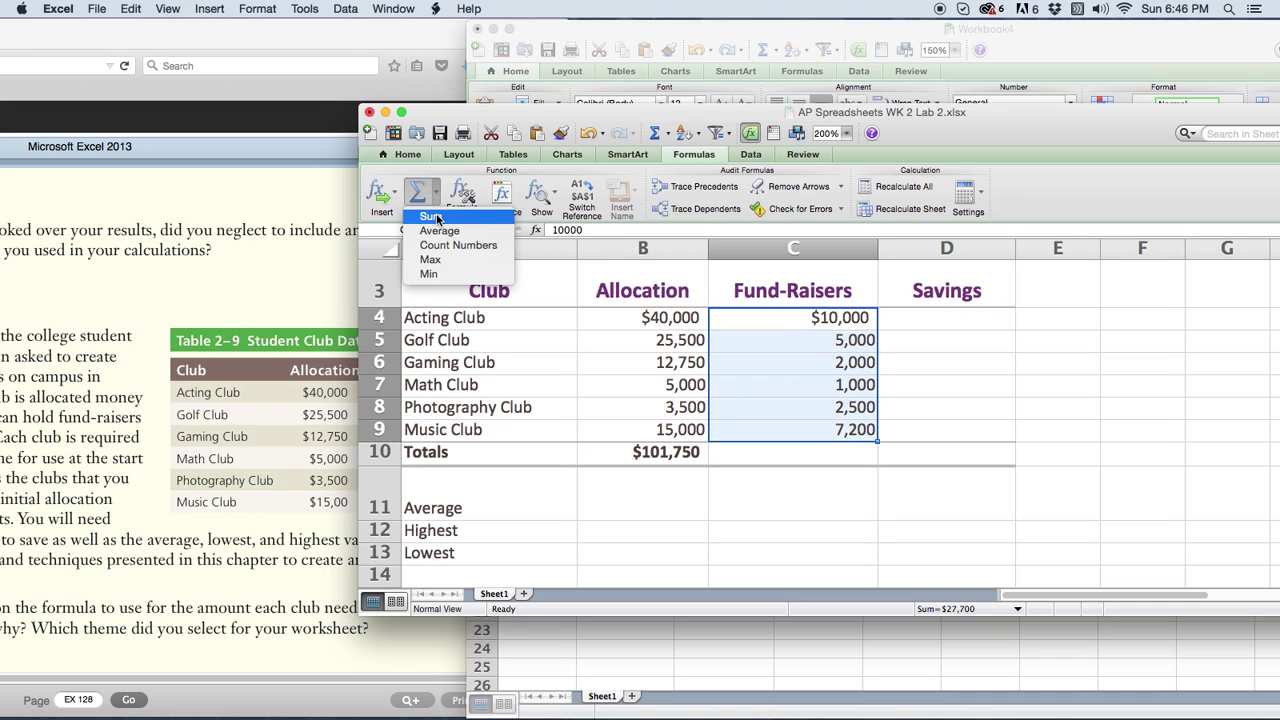
left_click(430, 210)
left_click(829, 483)
left_click(836, 453)
left_click(620, 230)
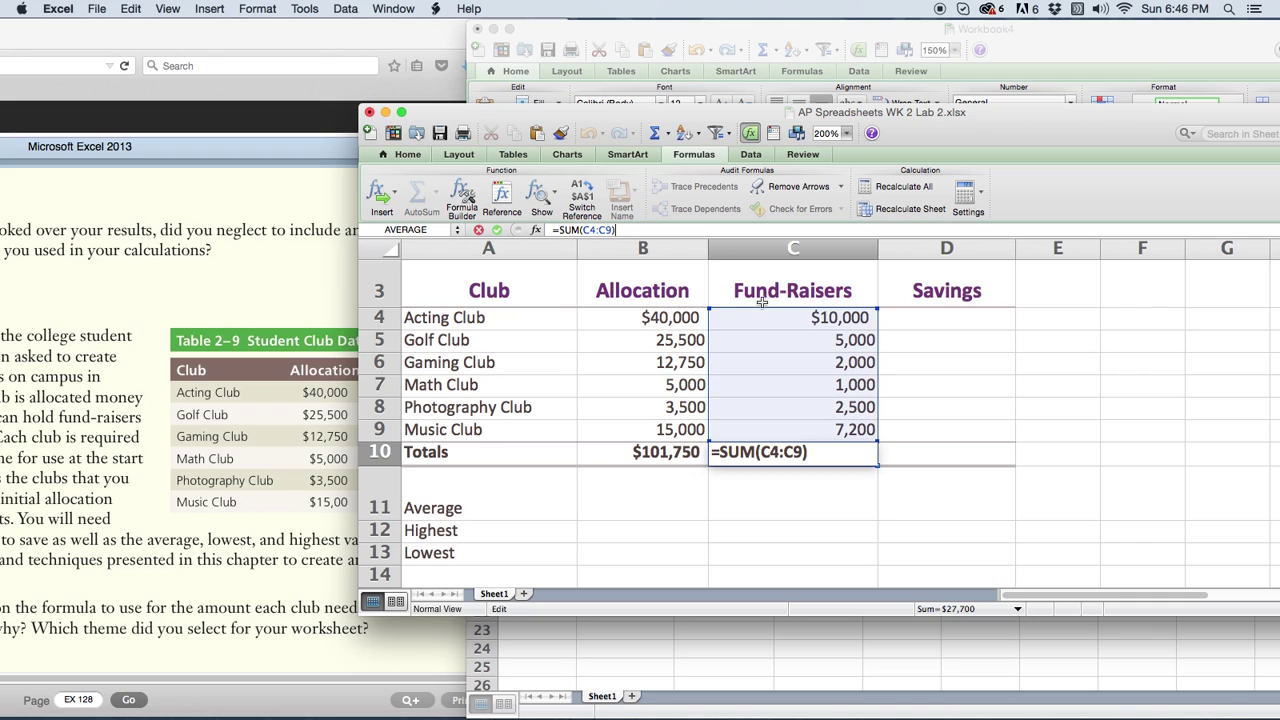
left_click(497, 230)
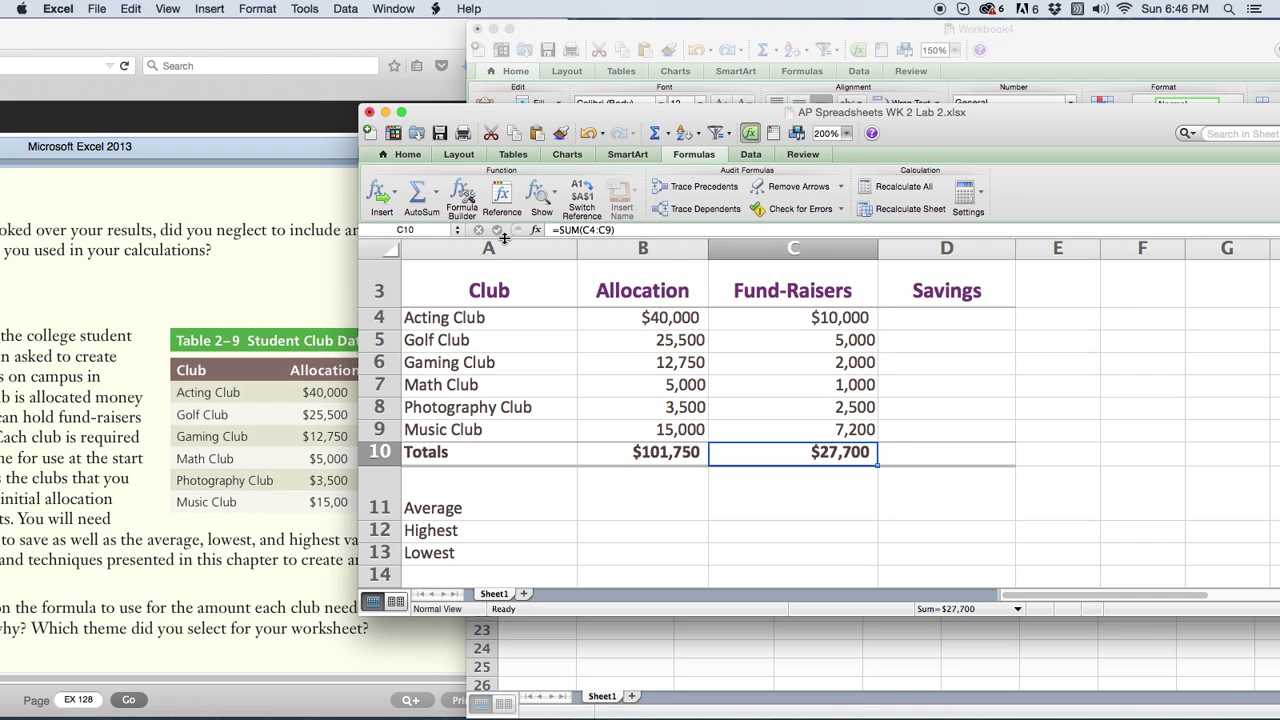
Enter the formula =0.05*B4 in D4 to calculate the Acting Club's savings
left_click(906, 318)
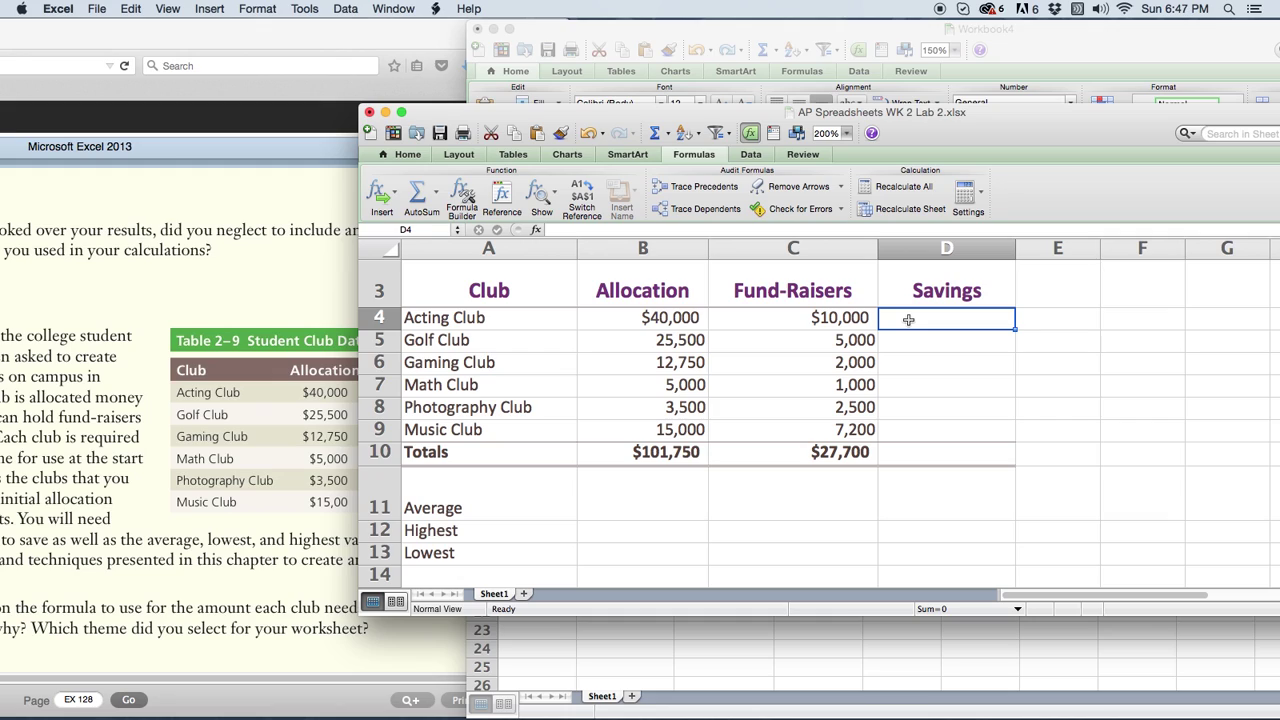
type("=")
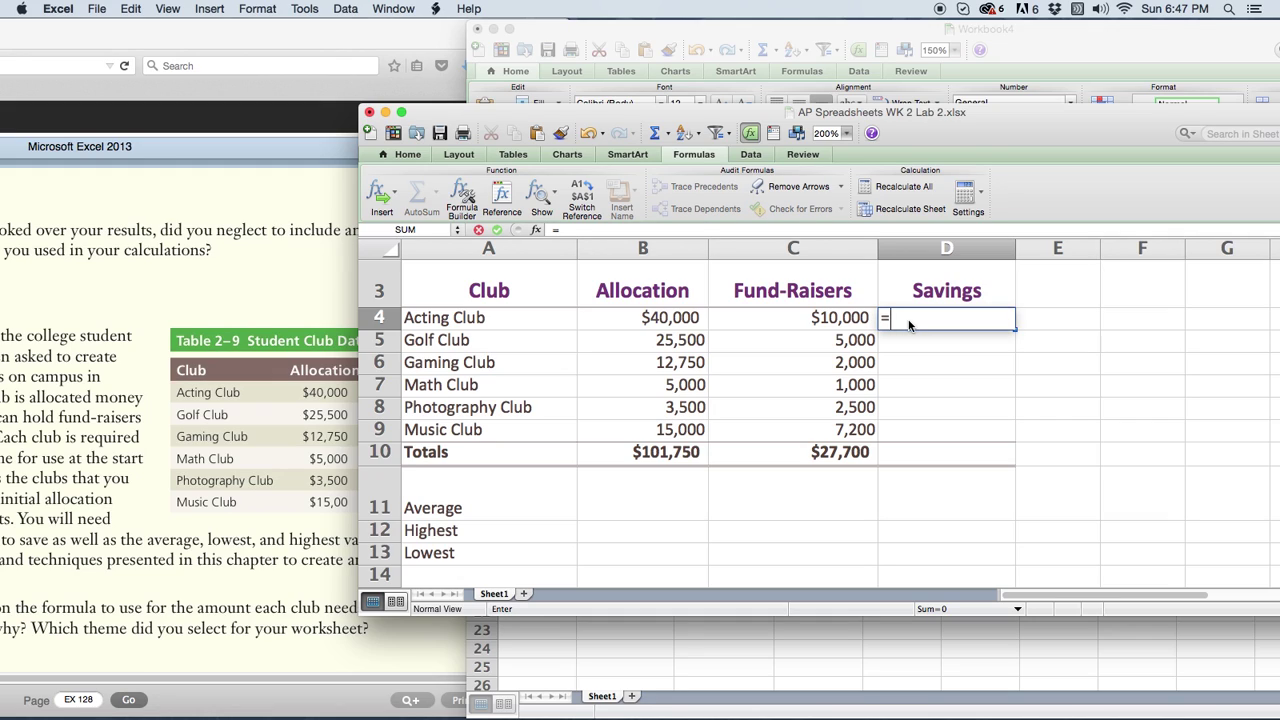
type("0.05")
left_click(1043, 377)
type("*")
type("B4")
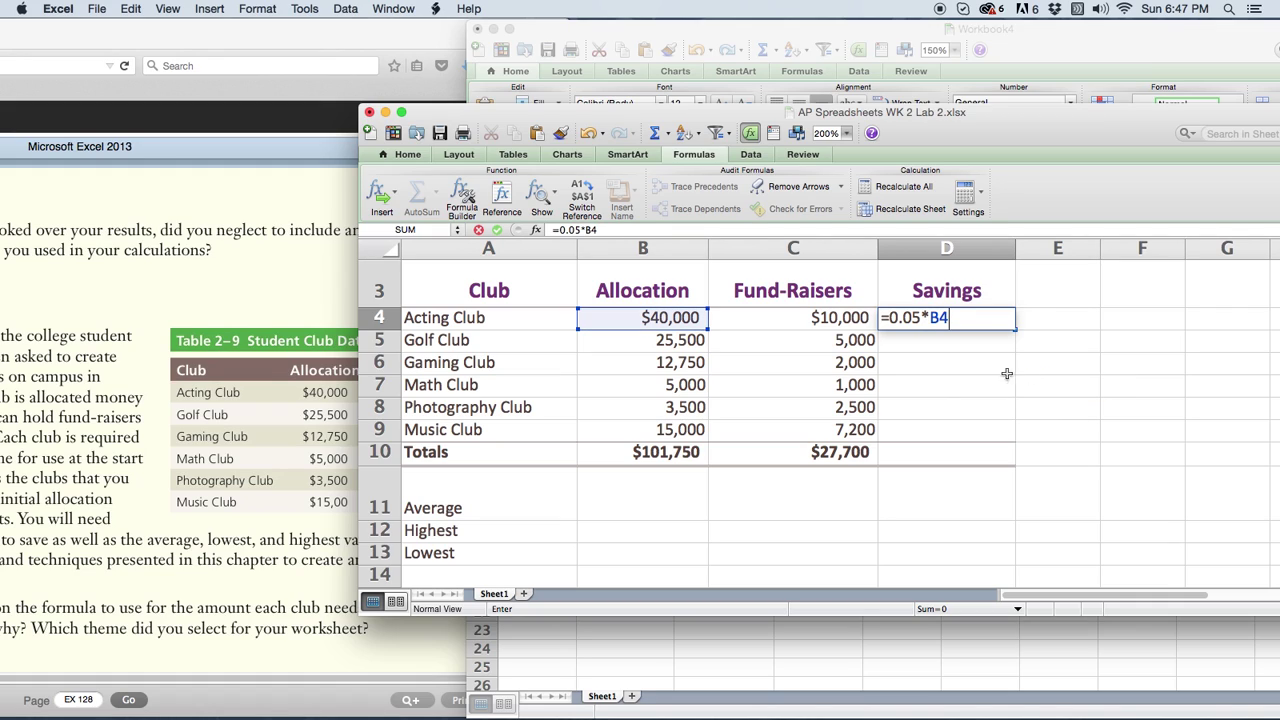
left_click(498, 232)
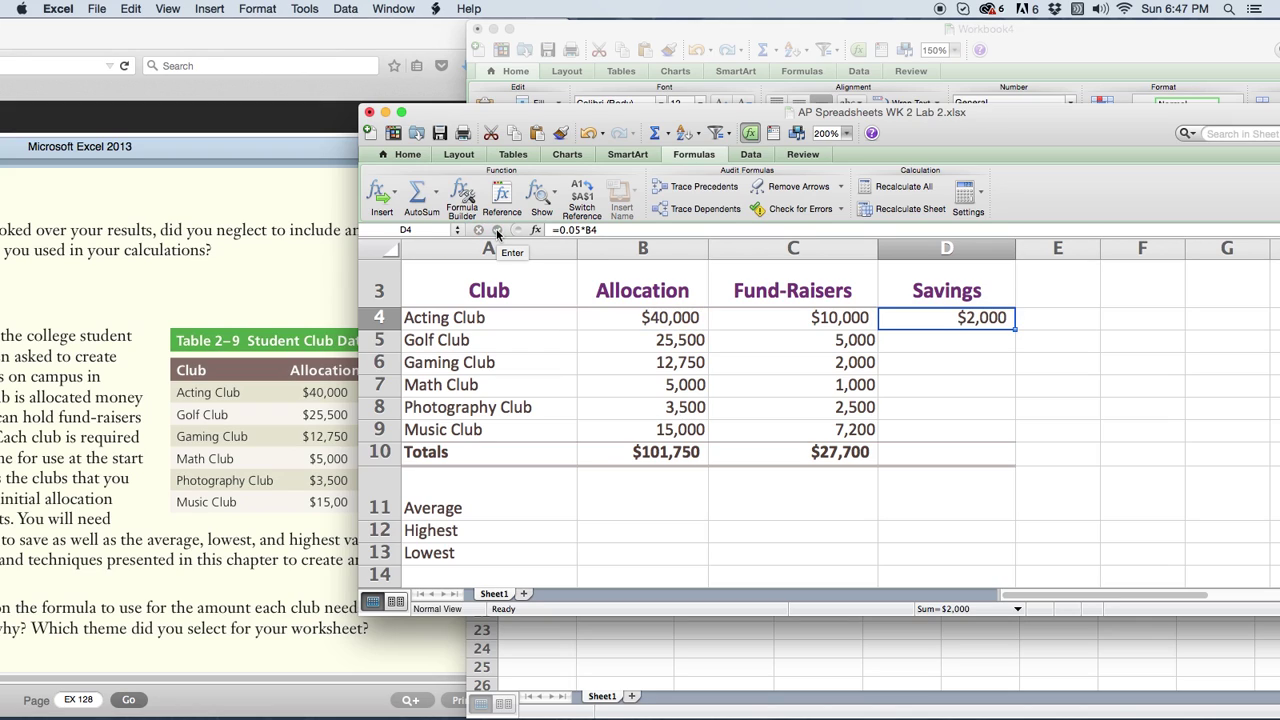
Enter the formula =0.05*B5 in D5 to calculate the Golf Club's savings
left_click(977, 341)
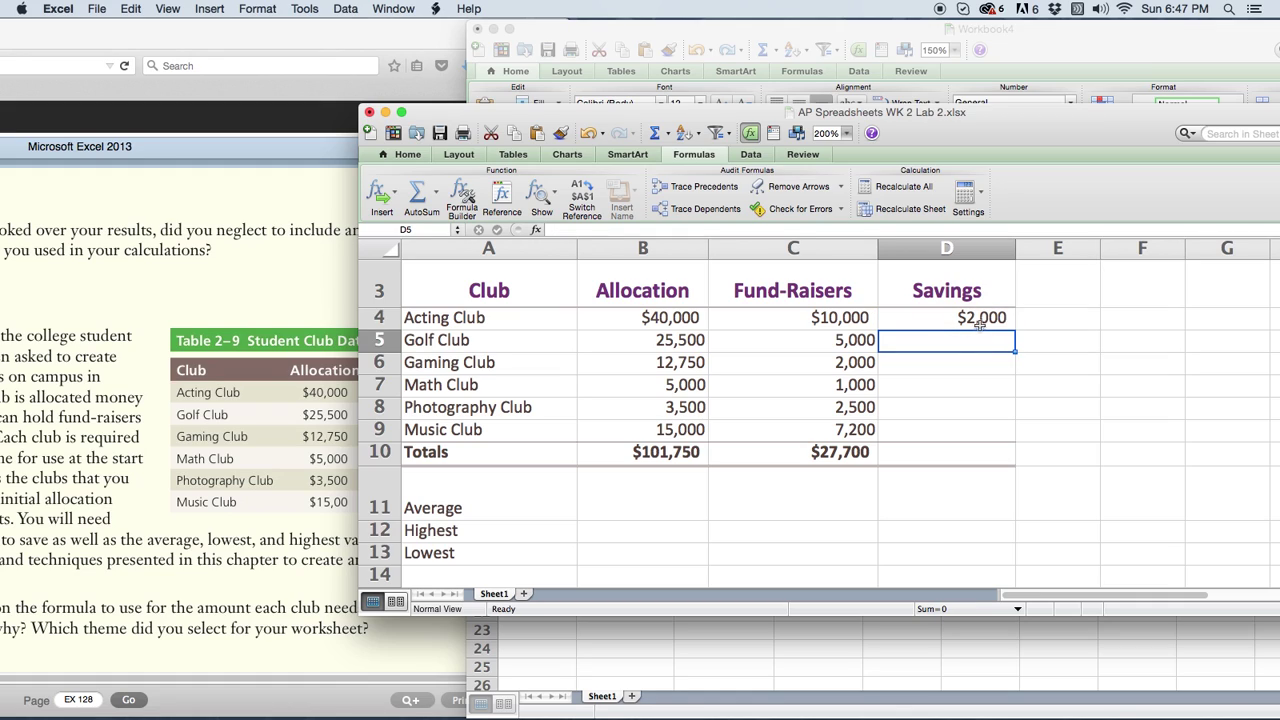
left_click(984, 318)
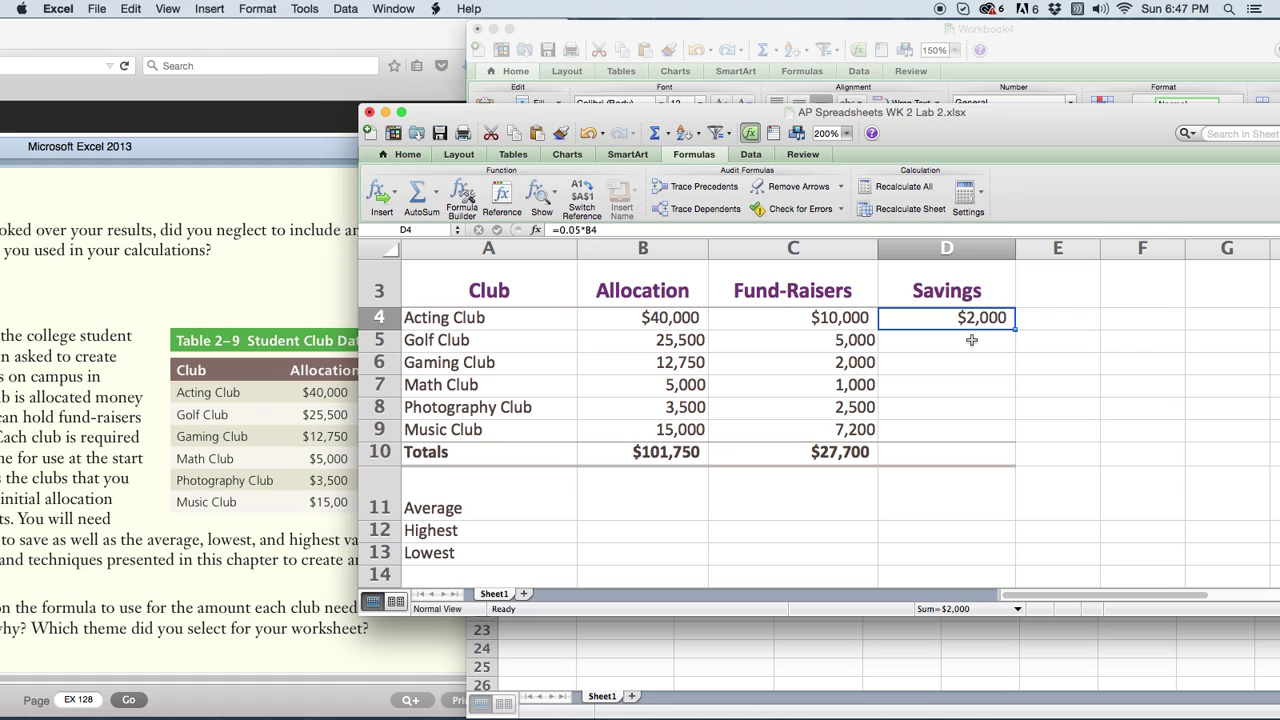
left_click(967, 342)
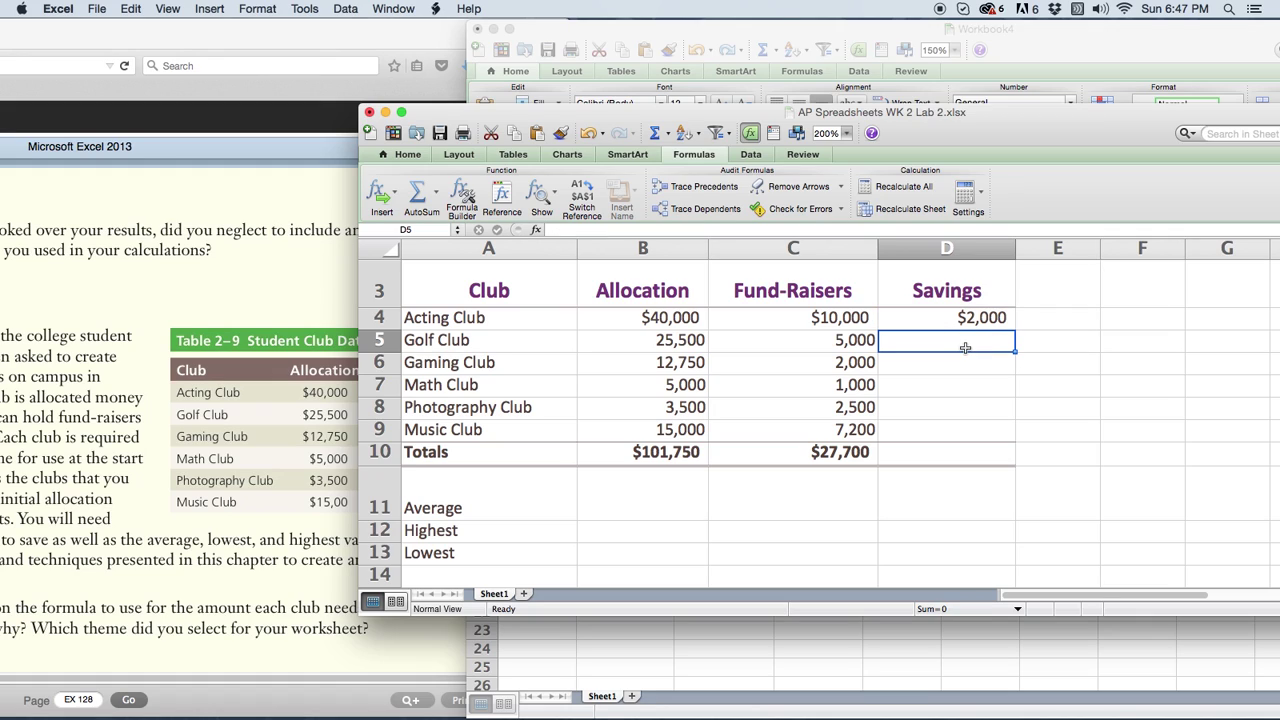
left_click(648, 232)
type("=")
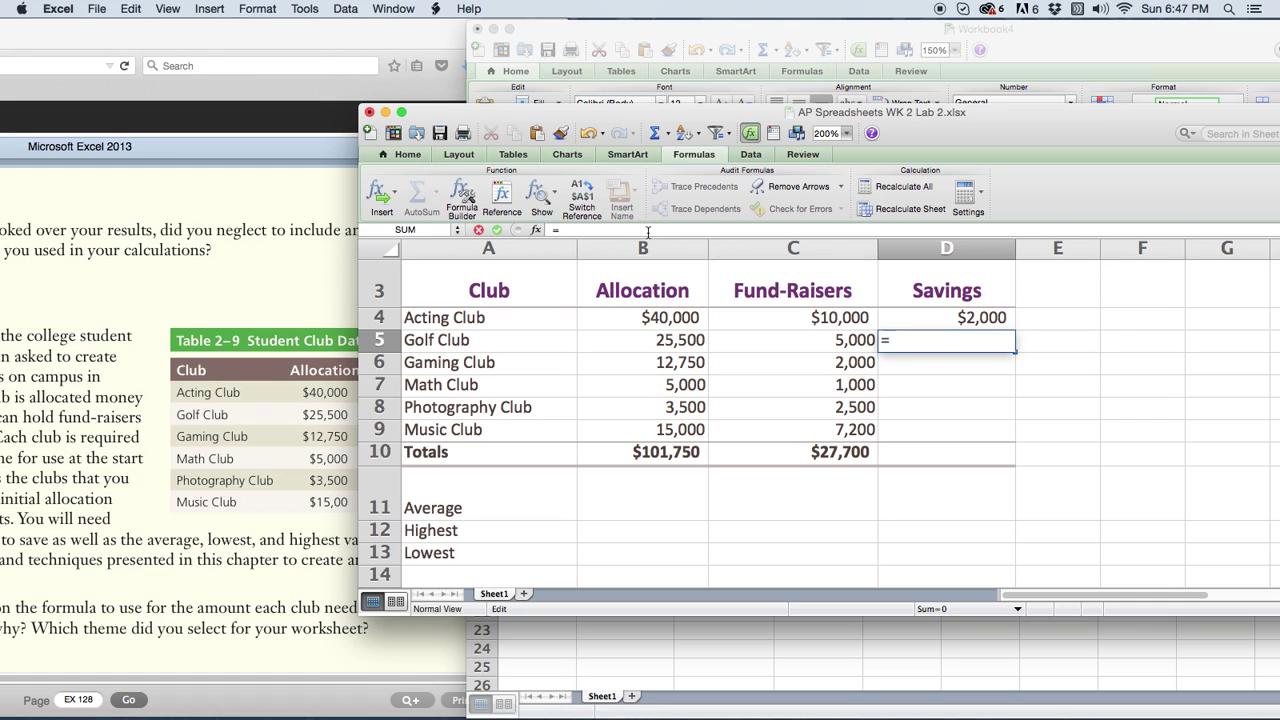
type("0.05")
left_click(665, 340)
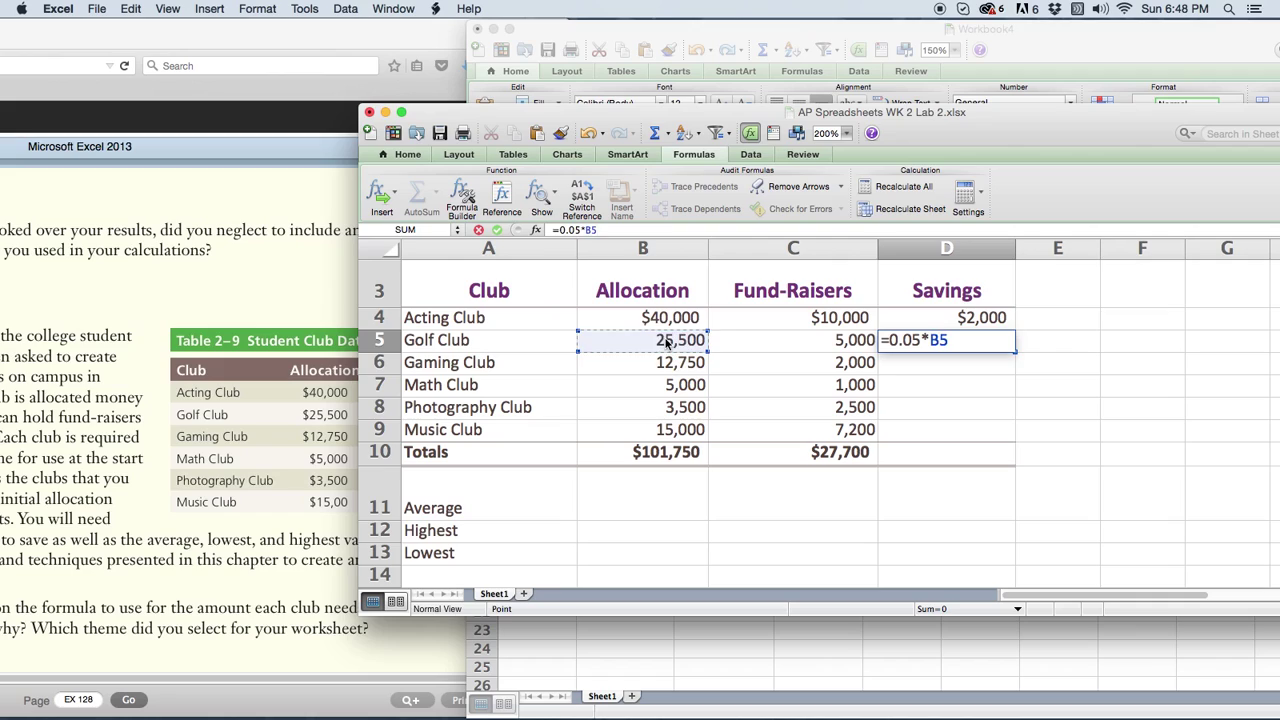
left_click(497, 230)
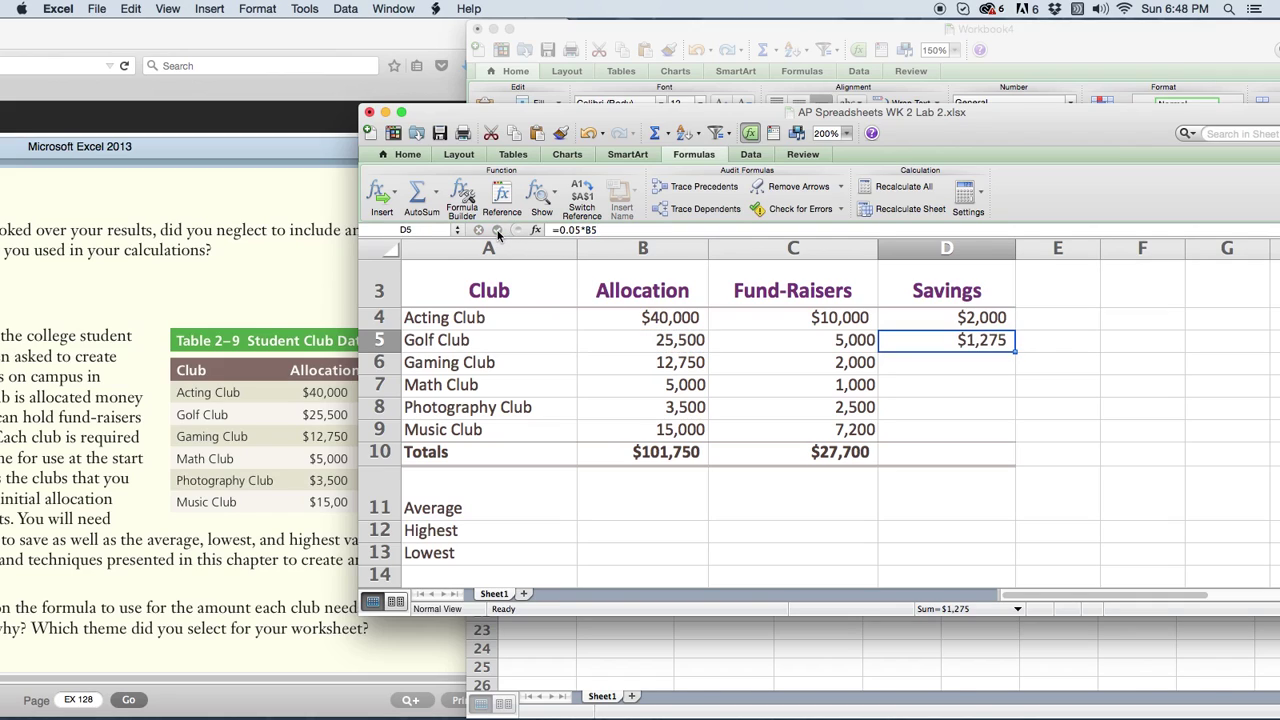
Enter the formula =5%*B6 in D6 to calculate the Gaming Club's savings
left_click(942, 367)
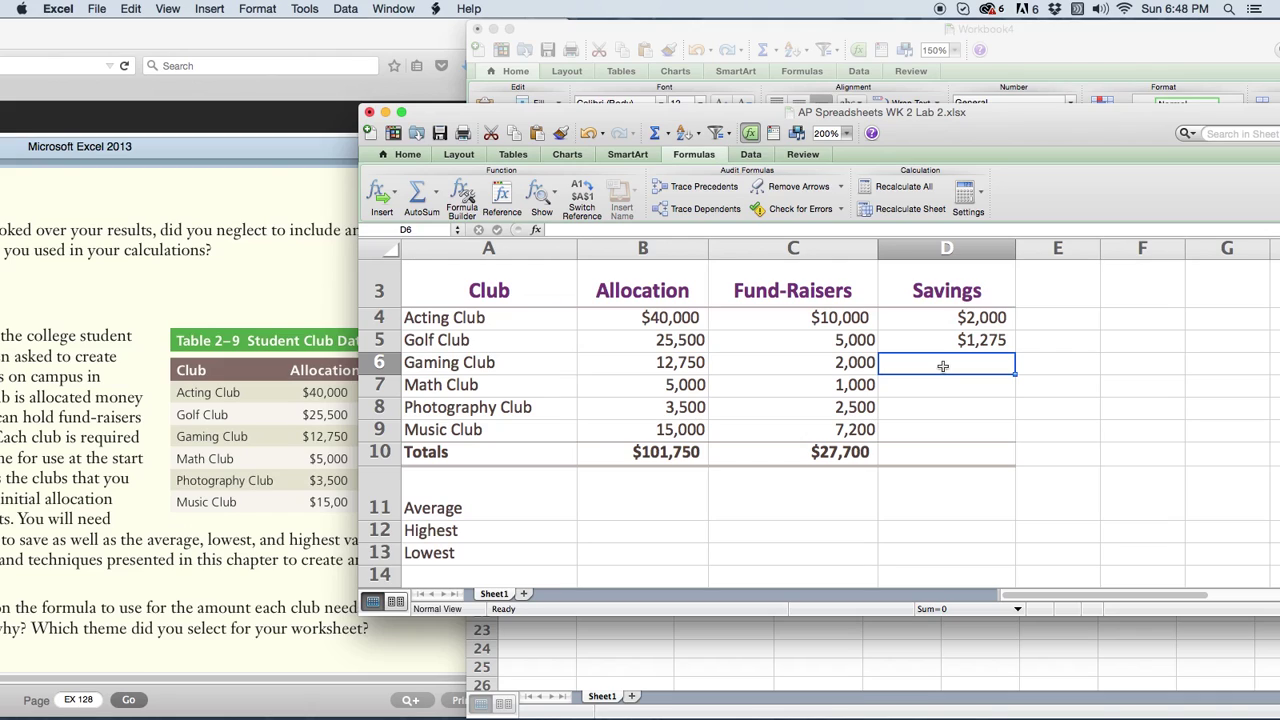
left_click(603, 229)
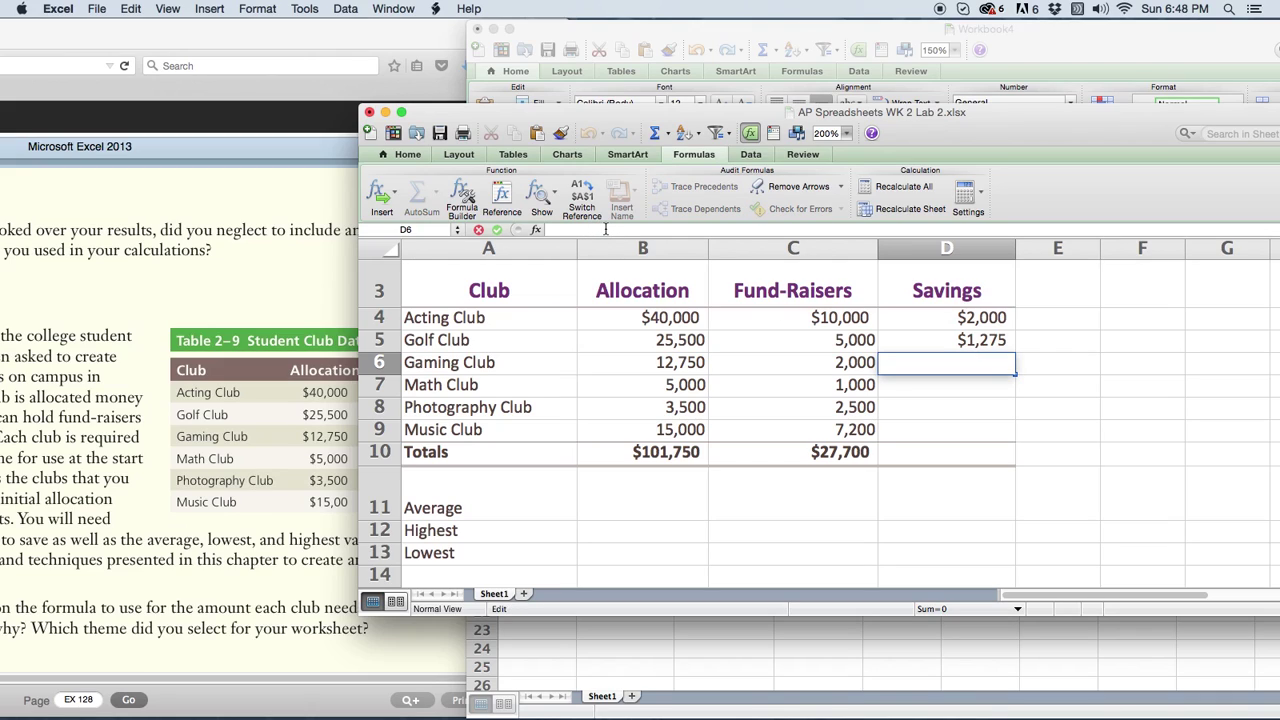
type("=5%*")
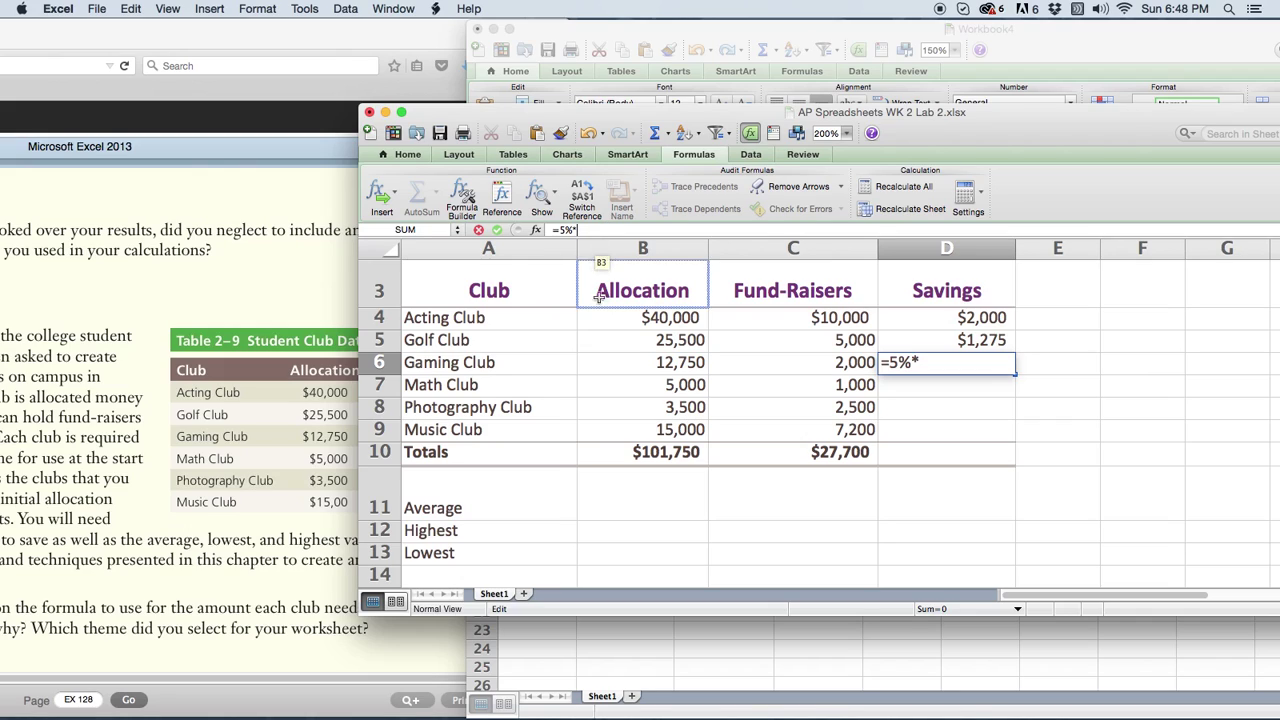
left_click(646, 363)
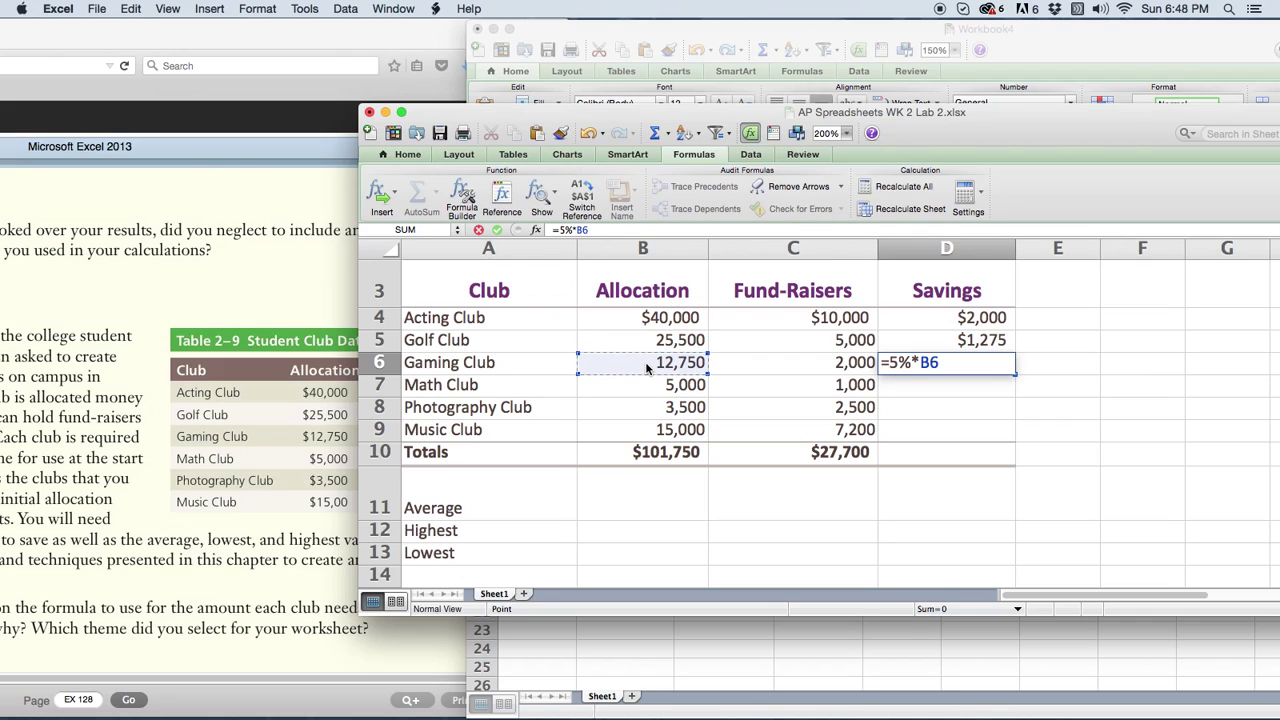
left_click(495, 229)
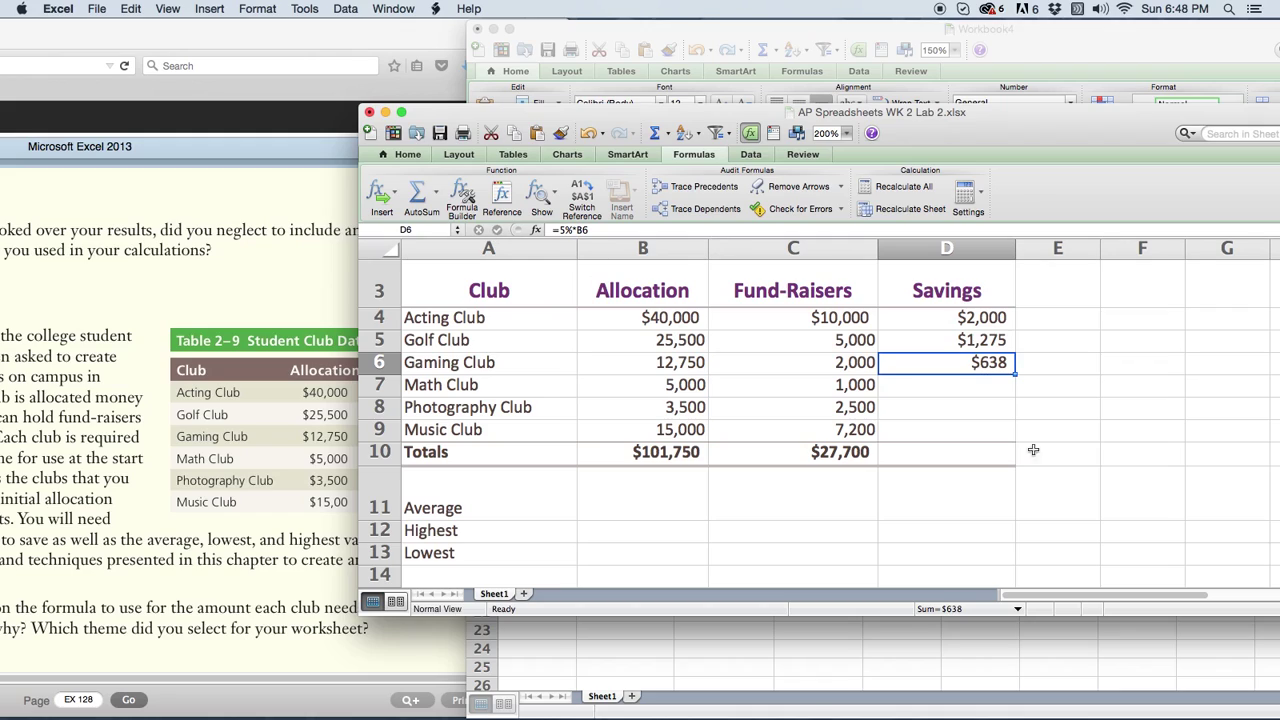
Compare the savings formulas in cells D4, D5 and D6
left_click(1048, 372)
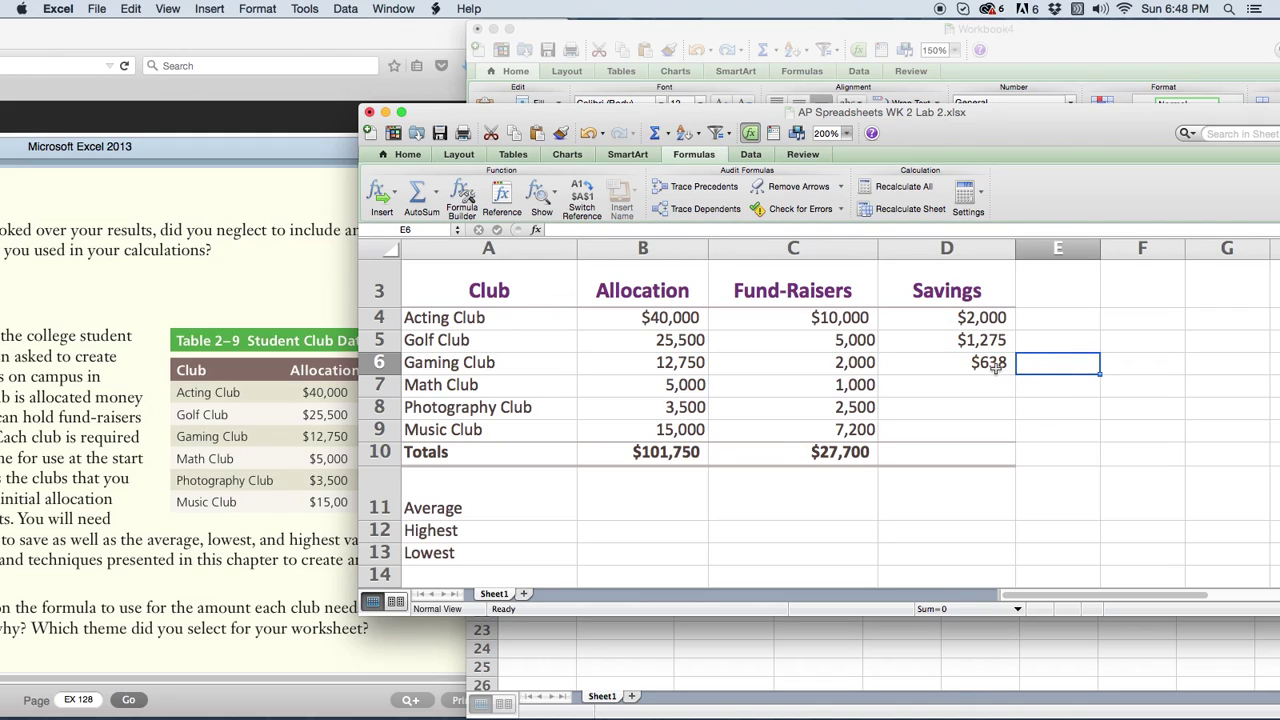
left_click(998, 369)
left_click(993, 341)
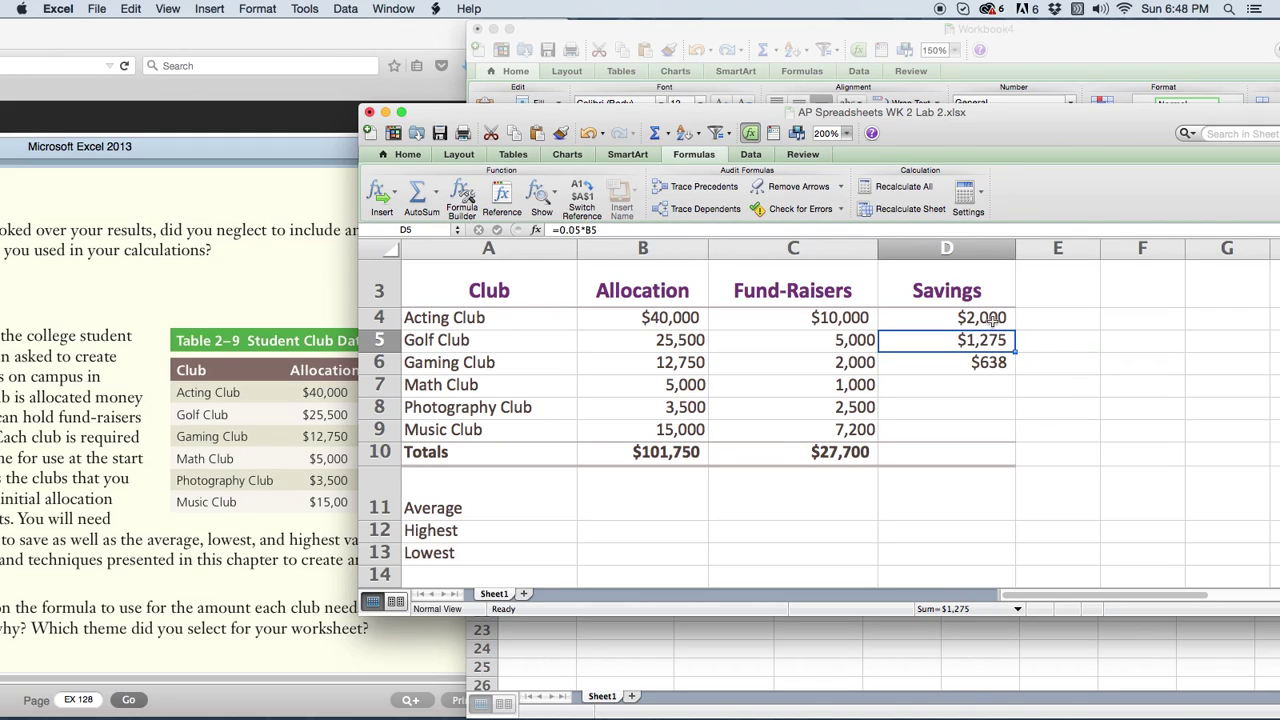
left_click(993, 320)
left_click(993, 340)
left_click(988, 363)
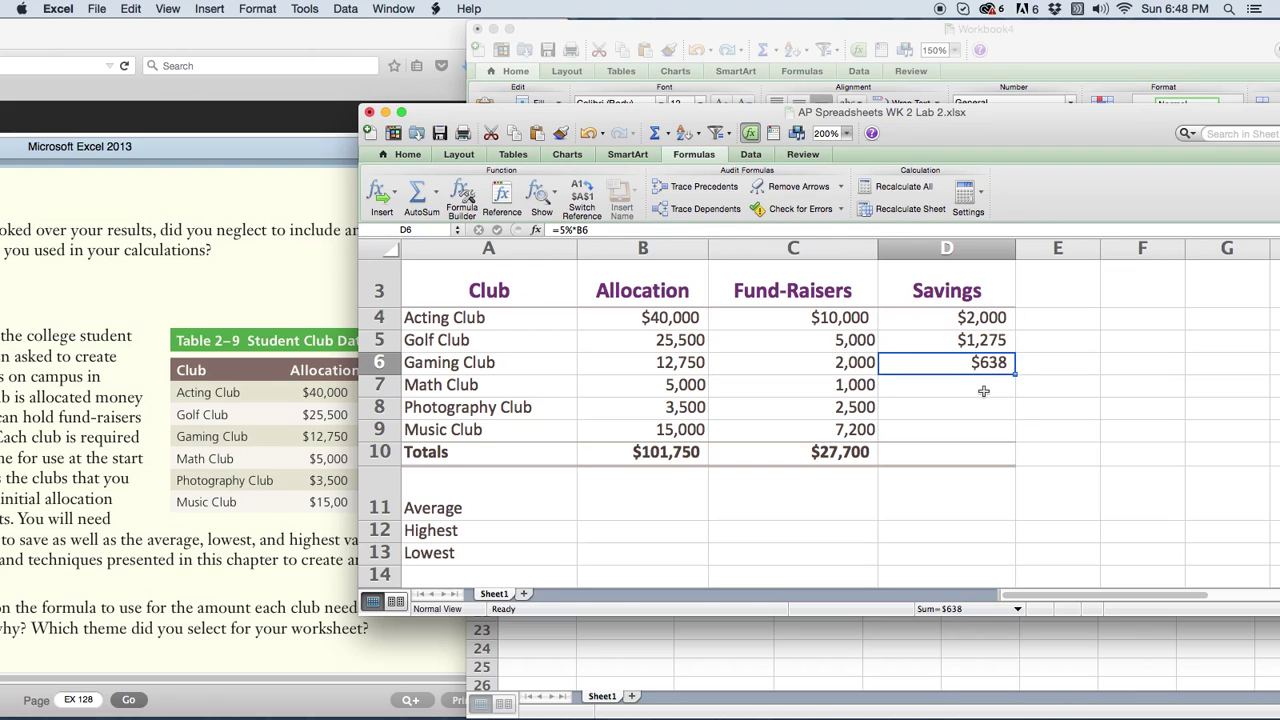
Enter the formula =0.05*B7 in D7 to calculate the Math Club's savings
left_click(984, 391)
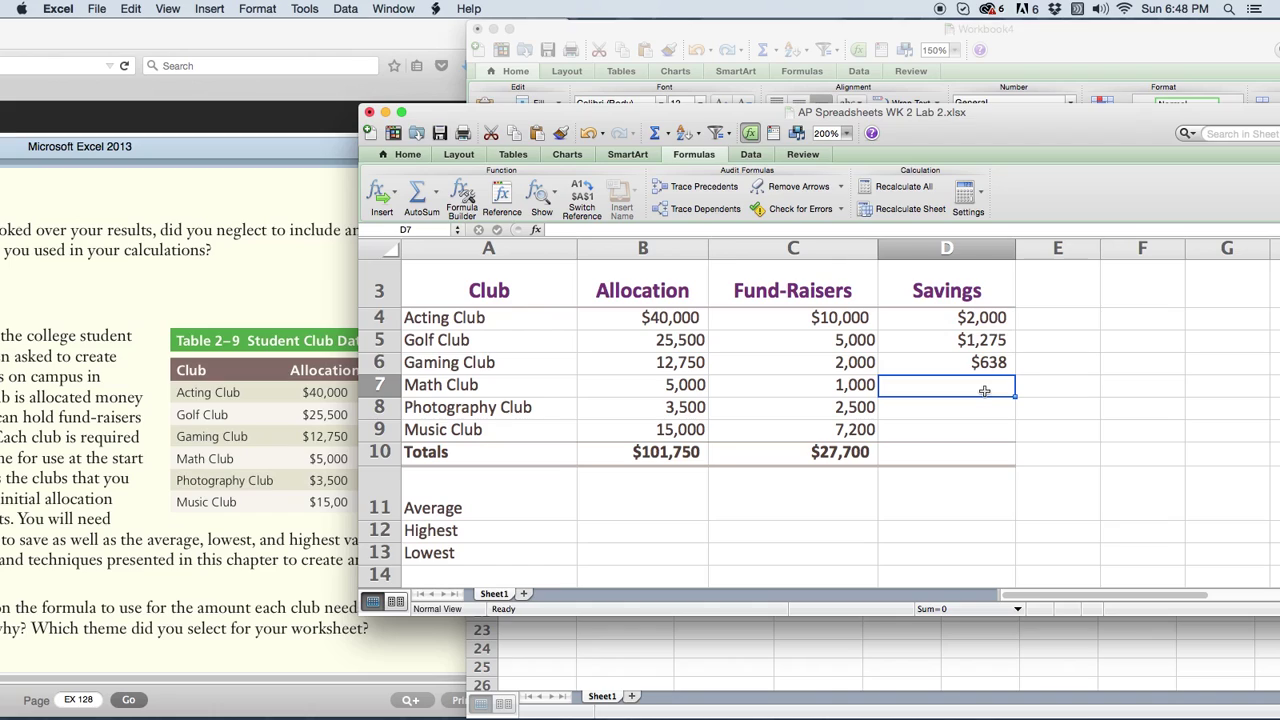
type("=0.05")
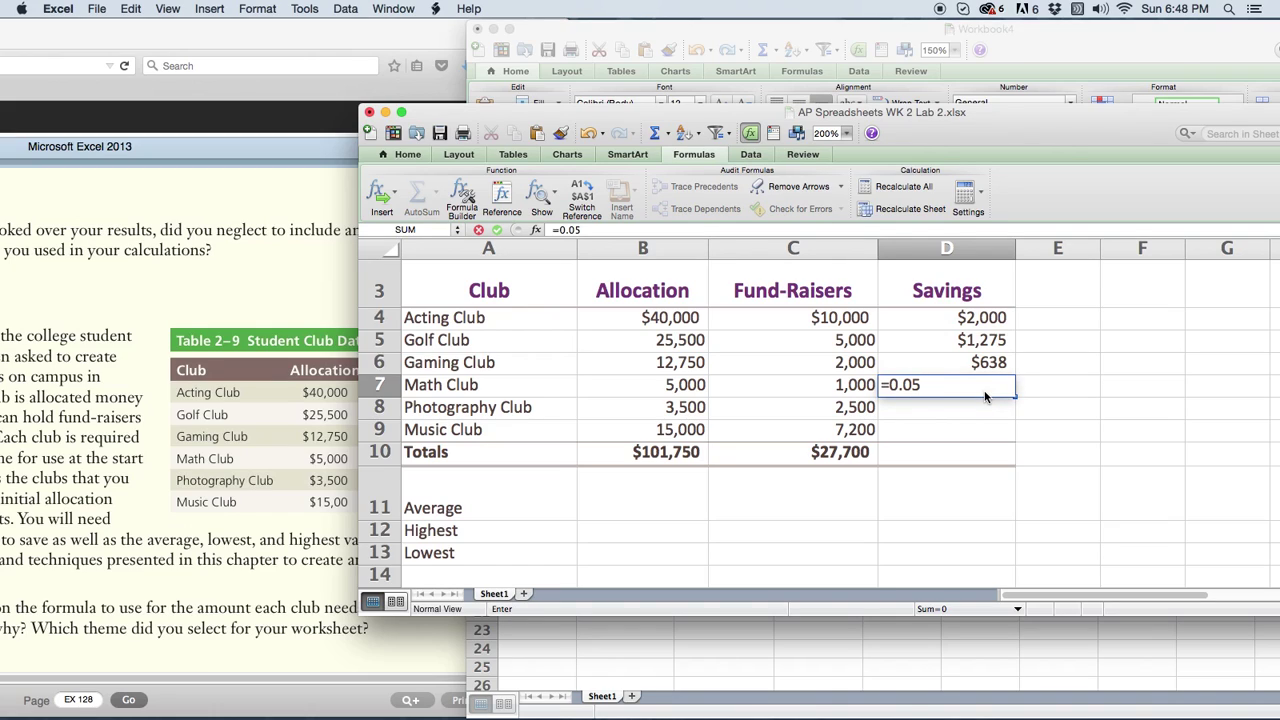
type("*")
left_click(686, 389)
type("+")
left_click(971, 410)
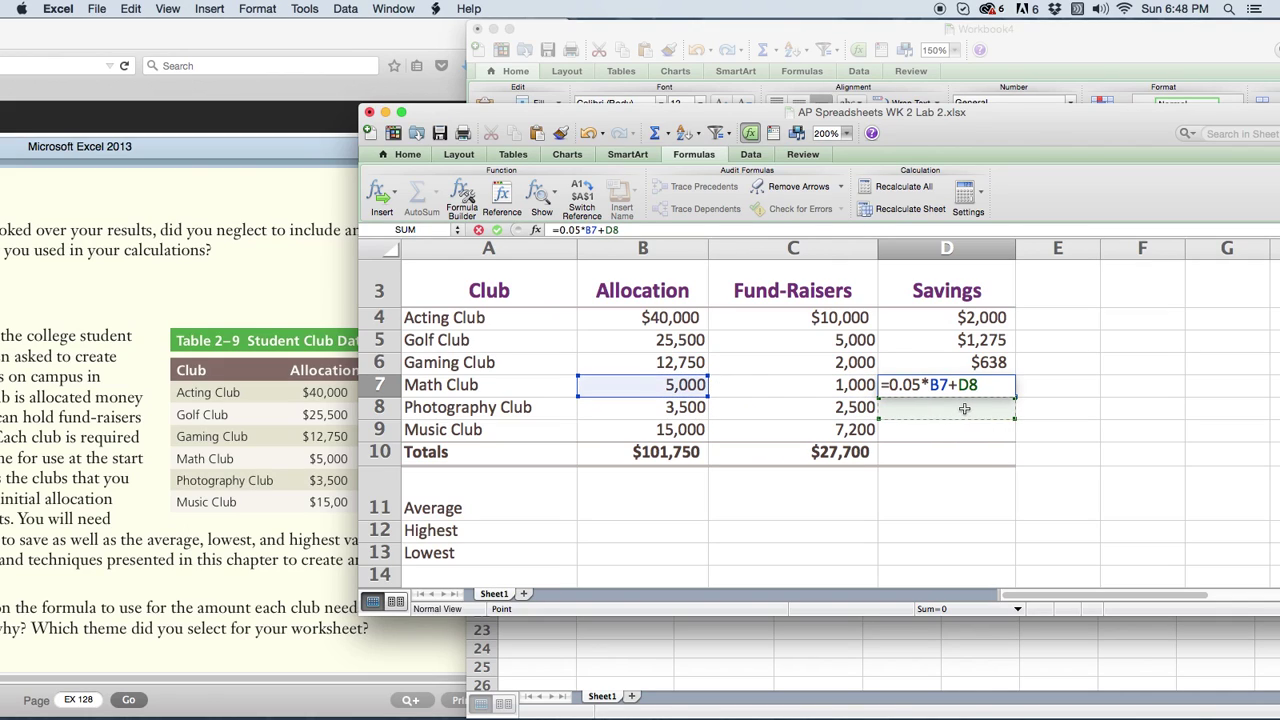
key("BackSpace")
key("BackSpace")
key("BackSpace")
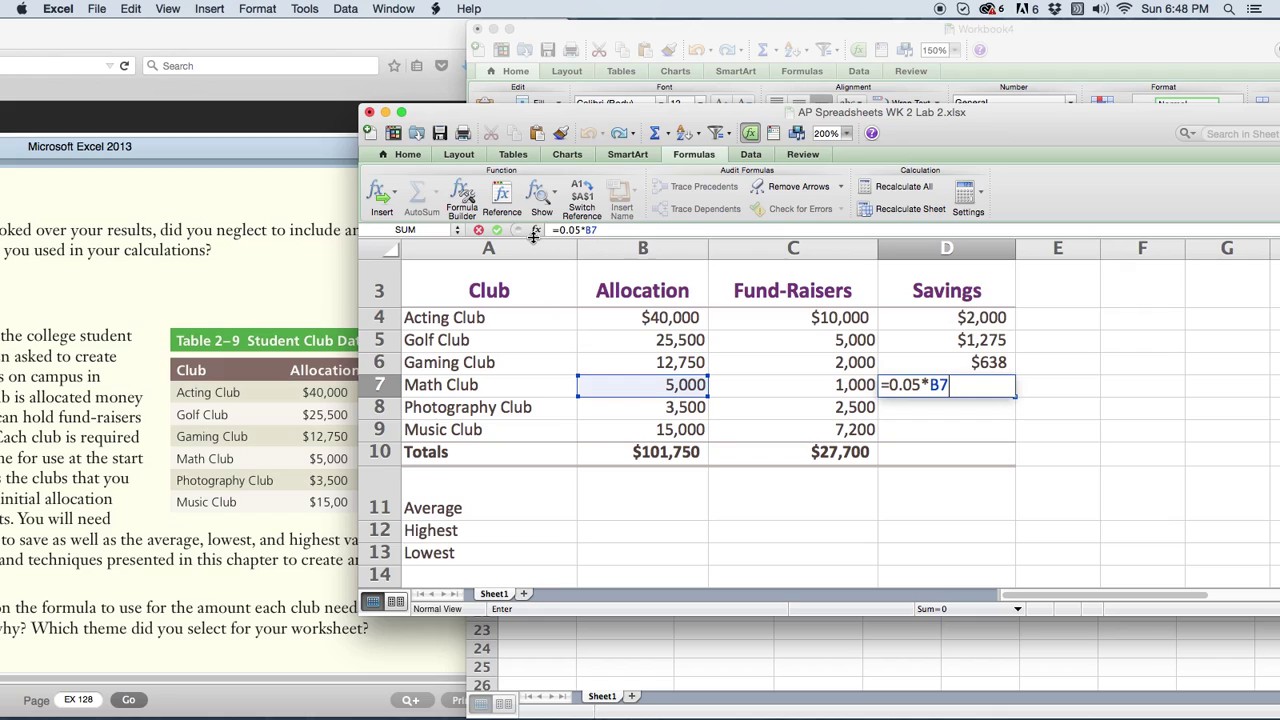
left_click(497, 231)
Enter the formula =0.05*B8 in D8 to calculate the Photography Club's savings
left_click(938, 414)
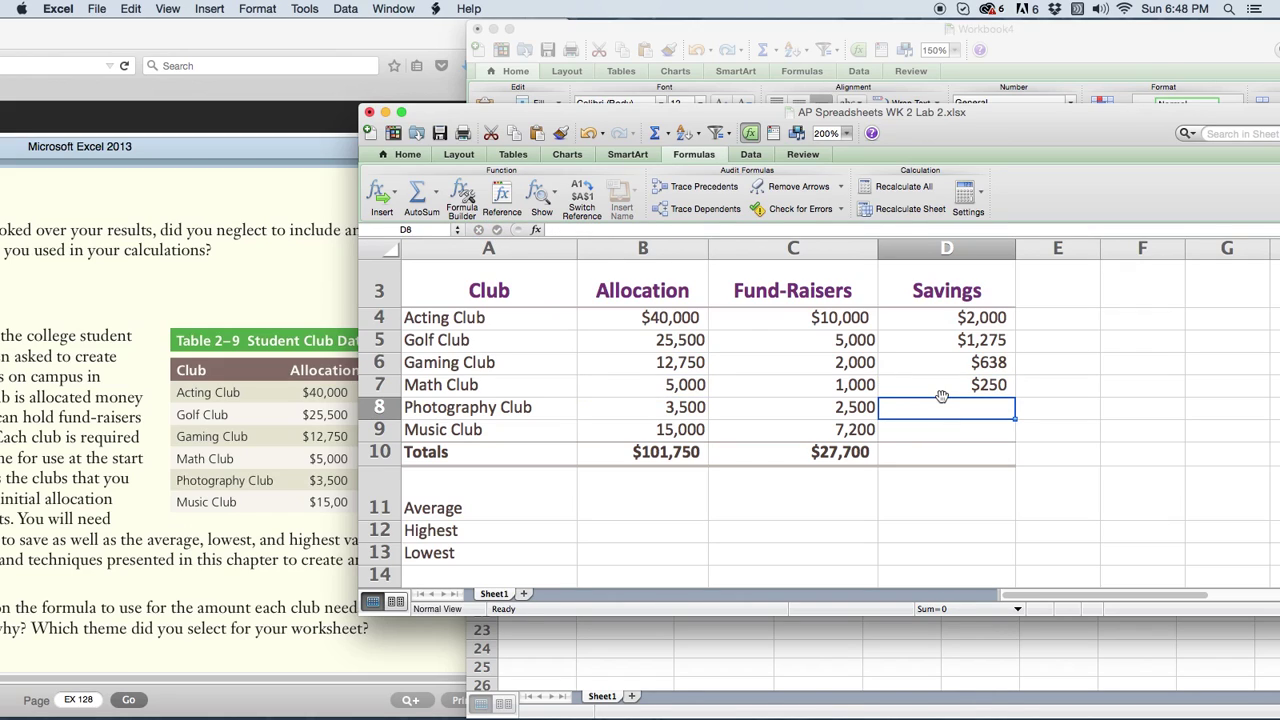
type("=")
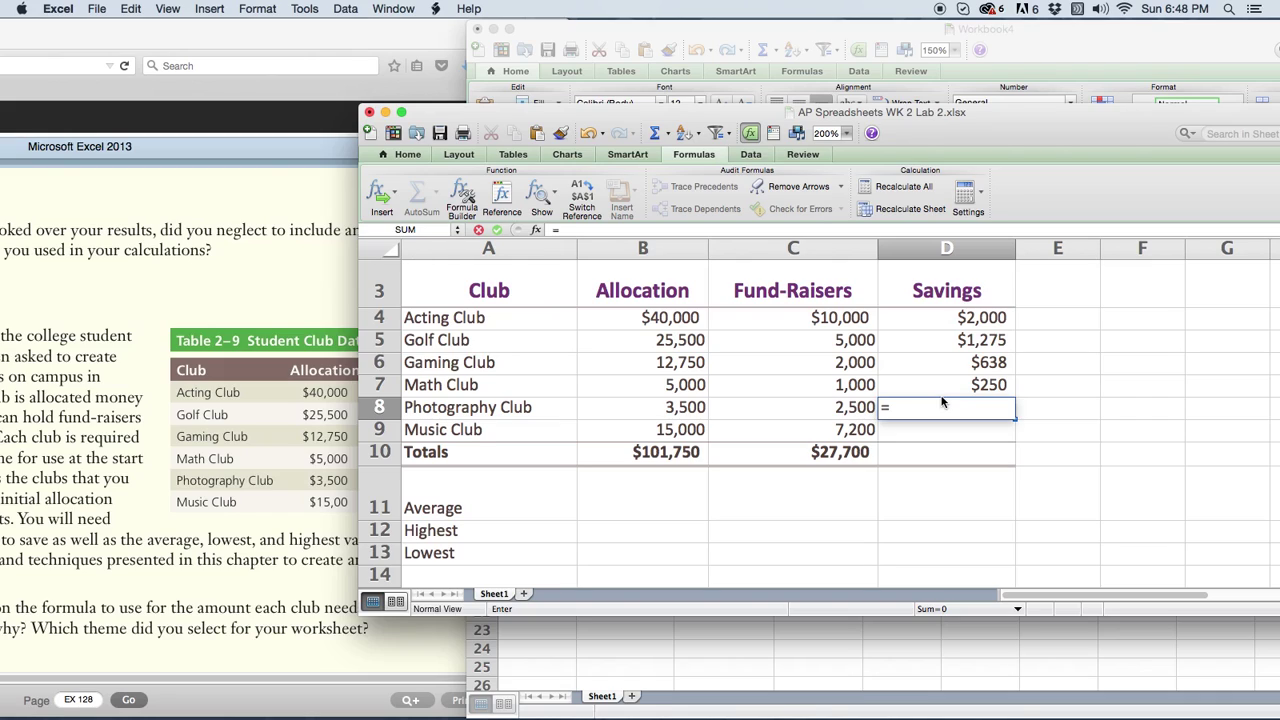
type("0.05*")
left_click(680, 407)
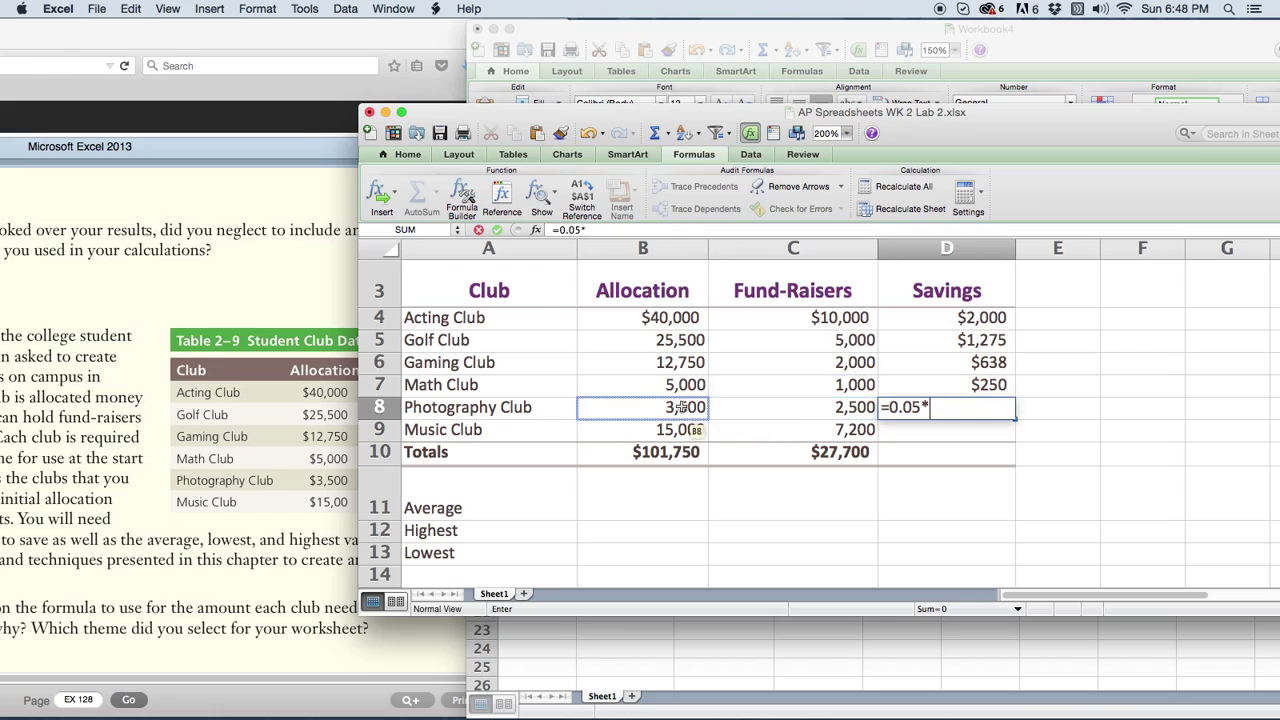
left_click(497, 230)
Enter the formula =0.05*B9 in D9 to calculate the Music Club's savings
left_click(922, 429)
left_click(586, 230)
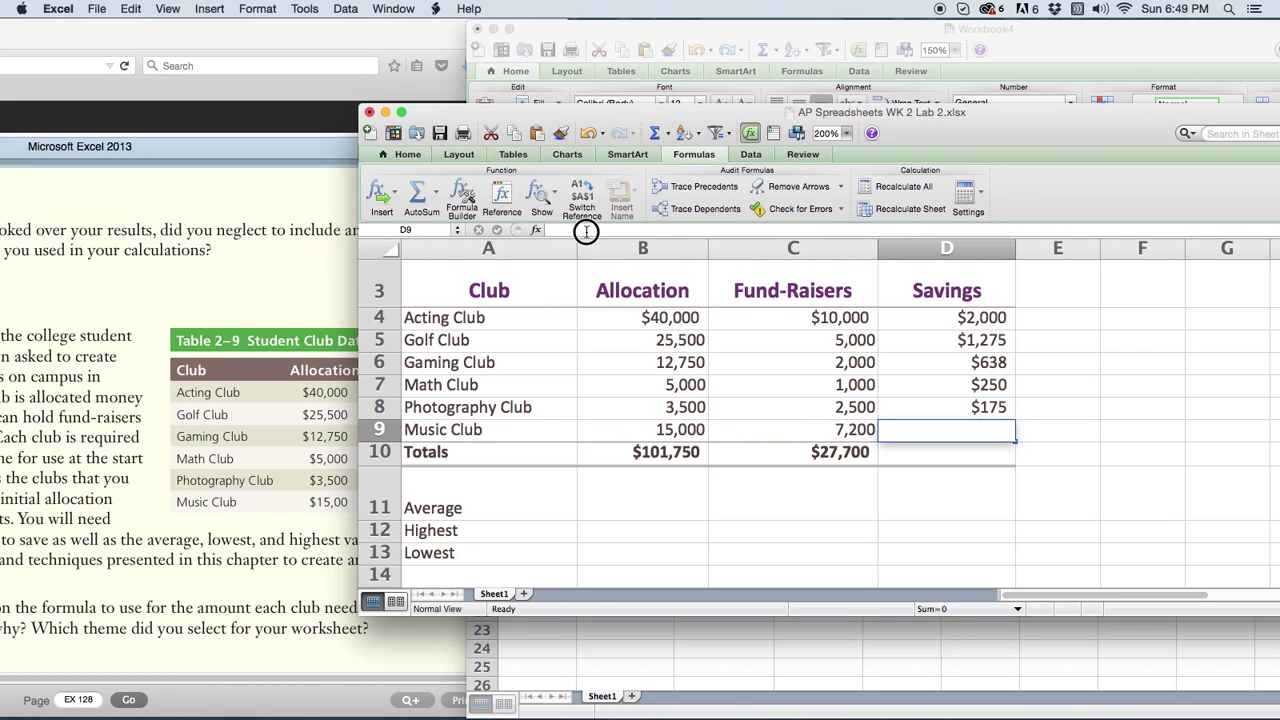
type("=0.")
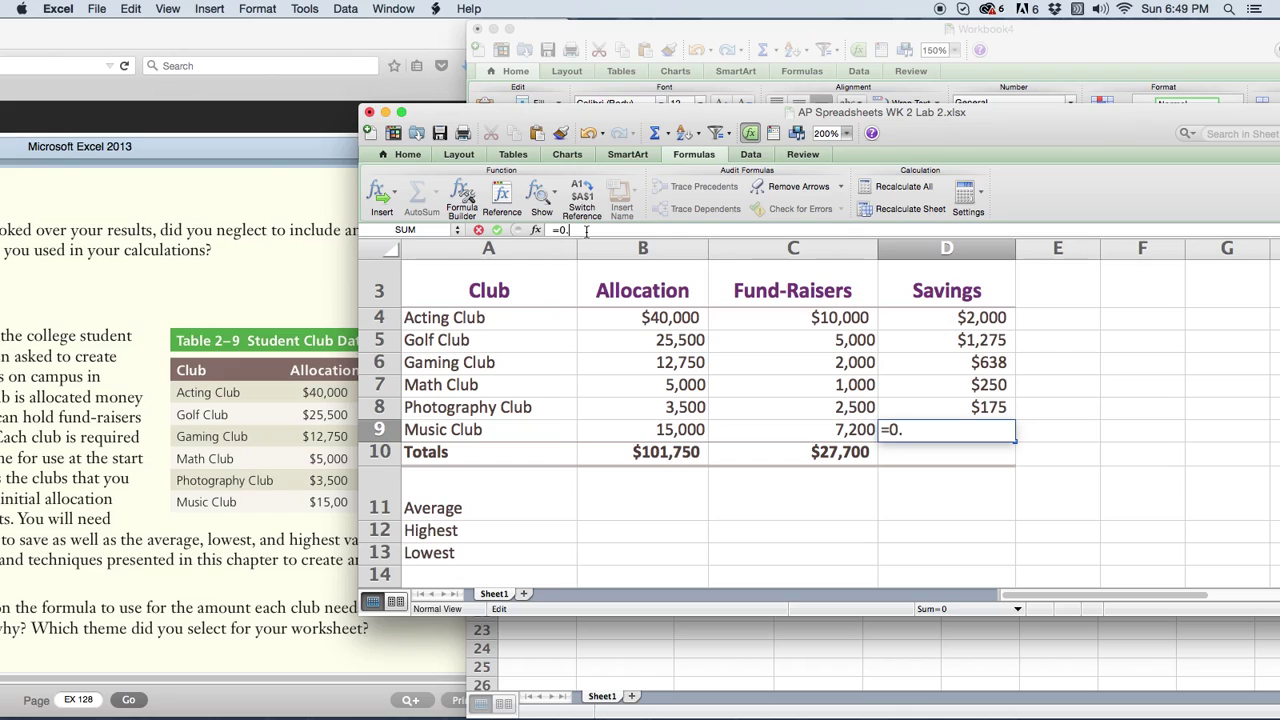
type("05*")
left_click(596, 430)
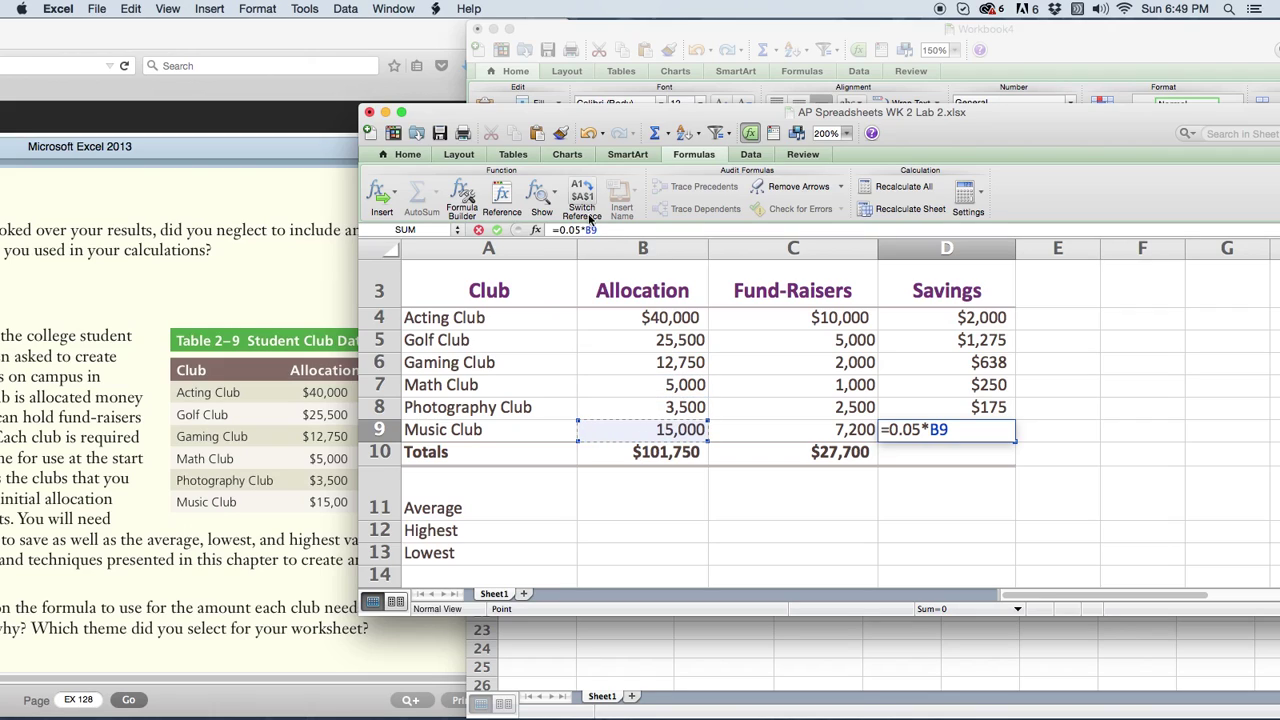
left_click(497, 229)
Total the savings in D4:D9 with the Sum function, placing the result in D10
left_click(946, 461)
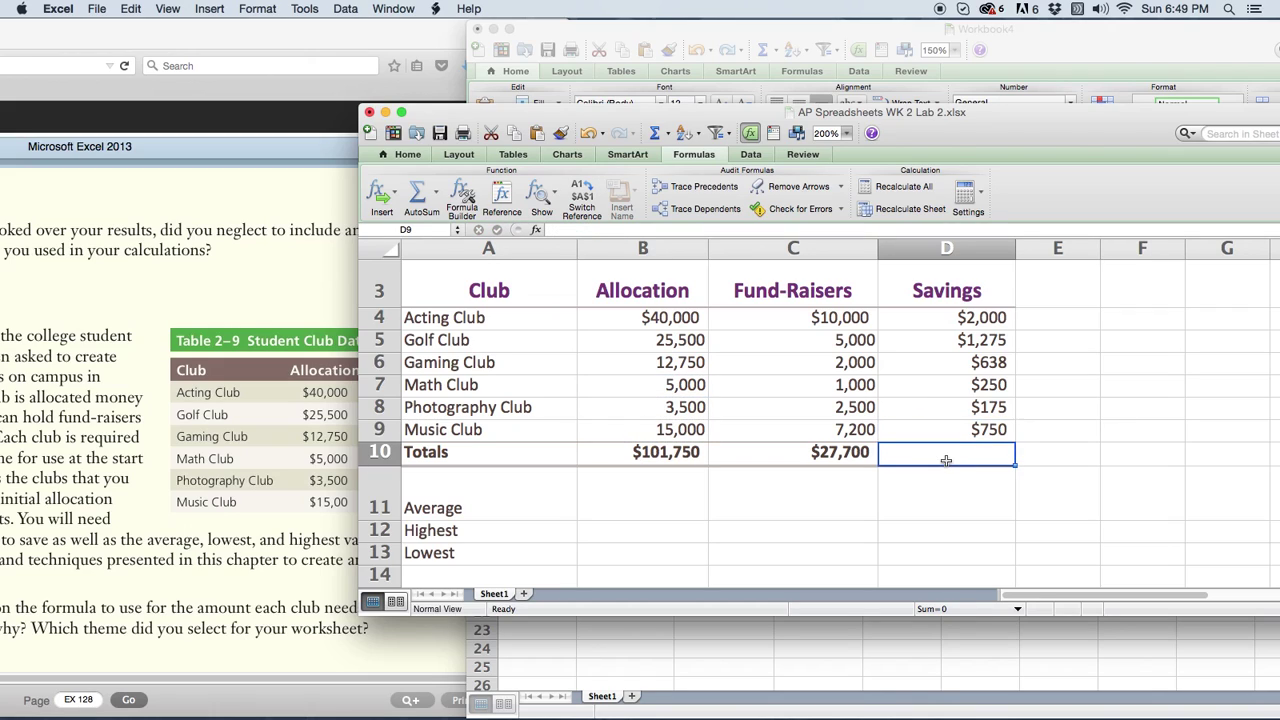
left_click_drag(944, 321, 941, 428)
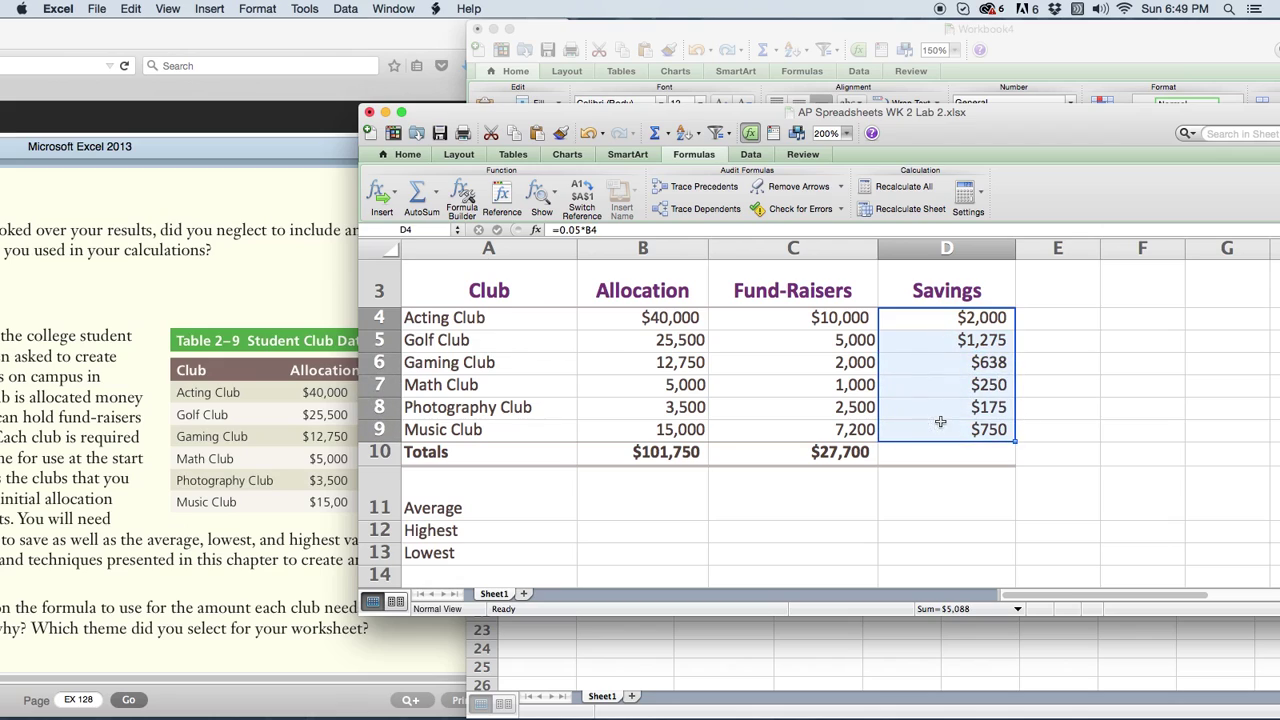
left_click(433, 193)
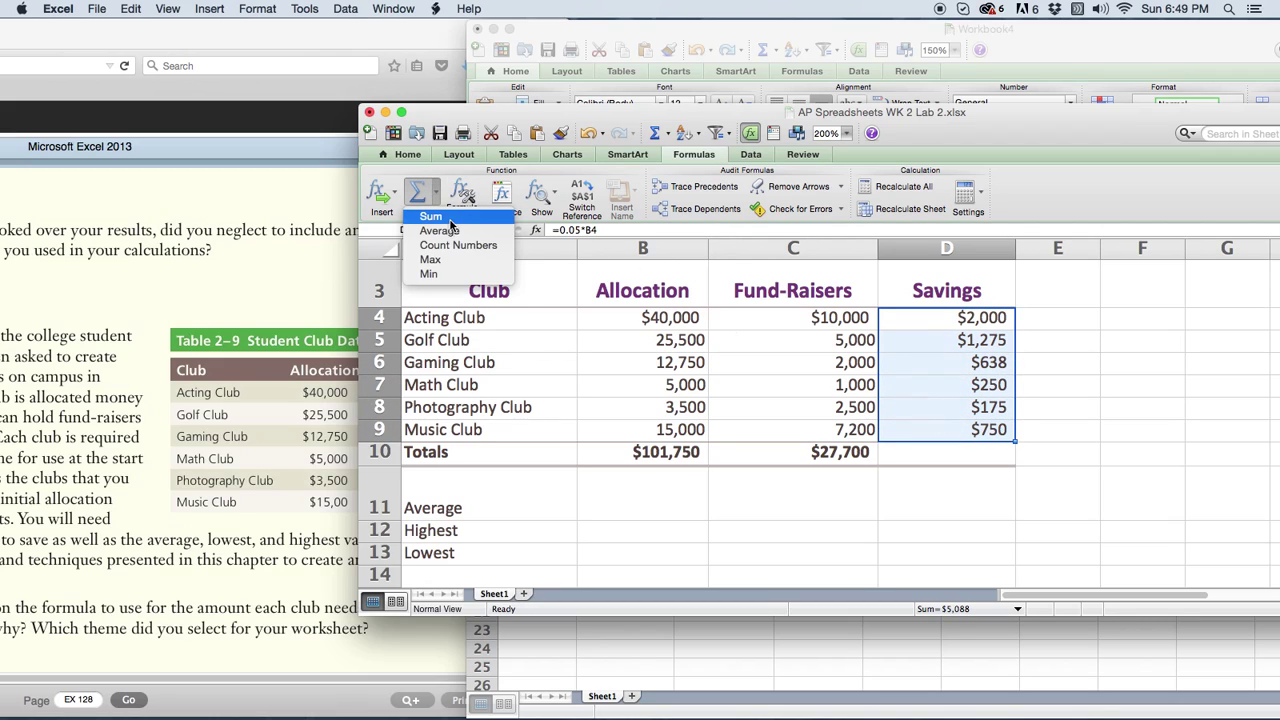
left_click(429, 216)
left_click(835, 507)
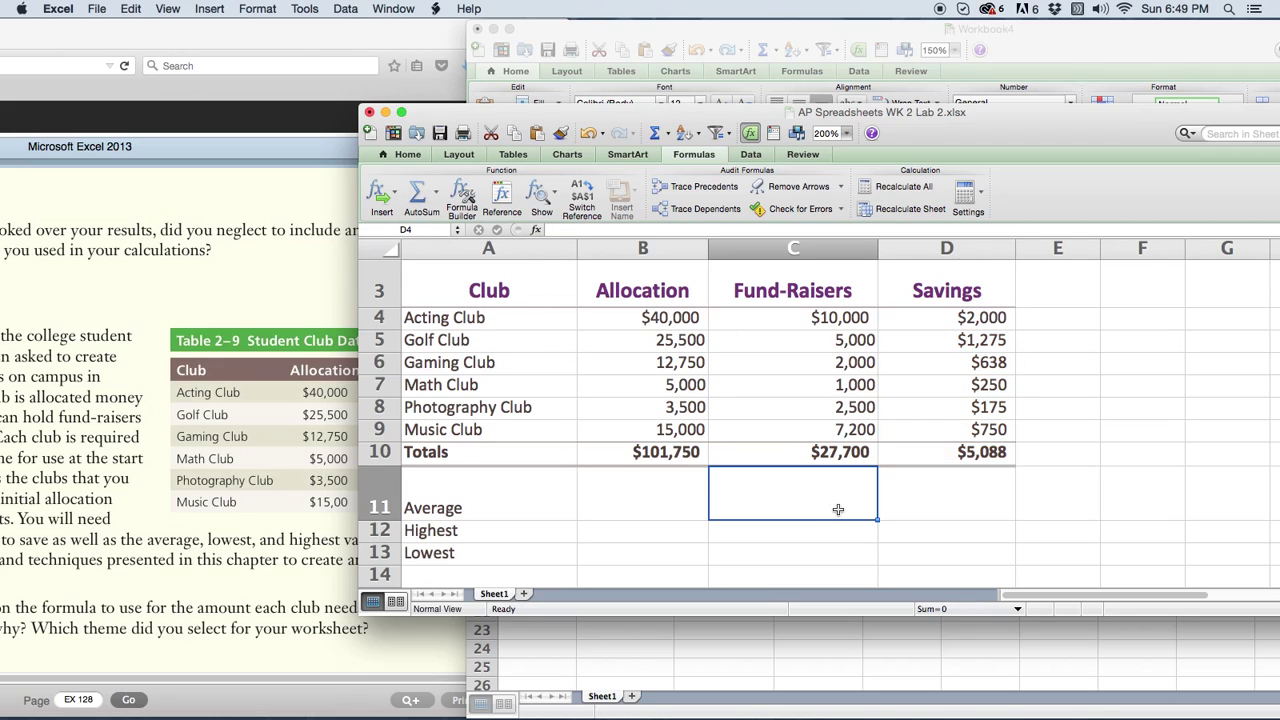
left_click(656, 514)
left_click(638, 536)
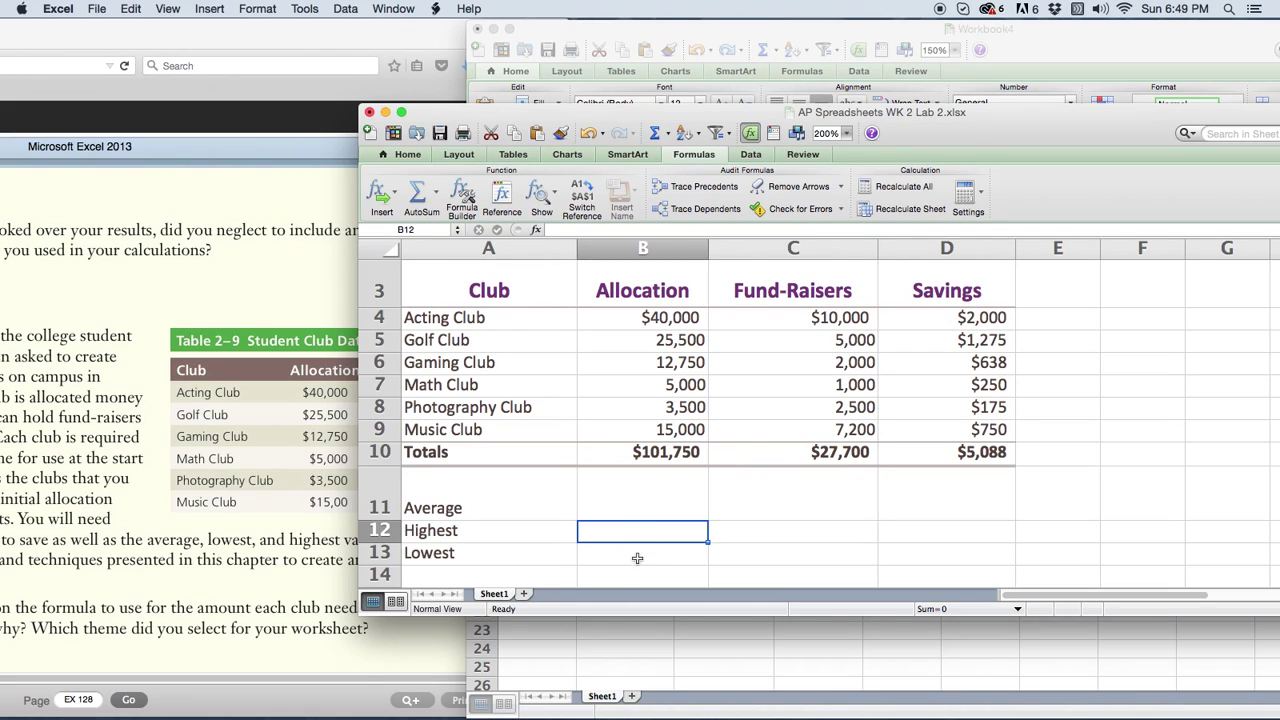
left_click(638, 556)
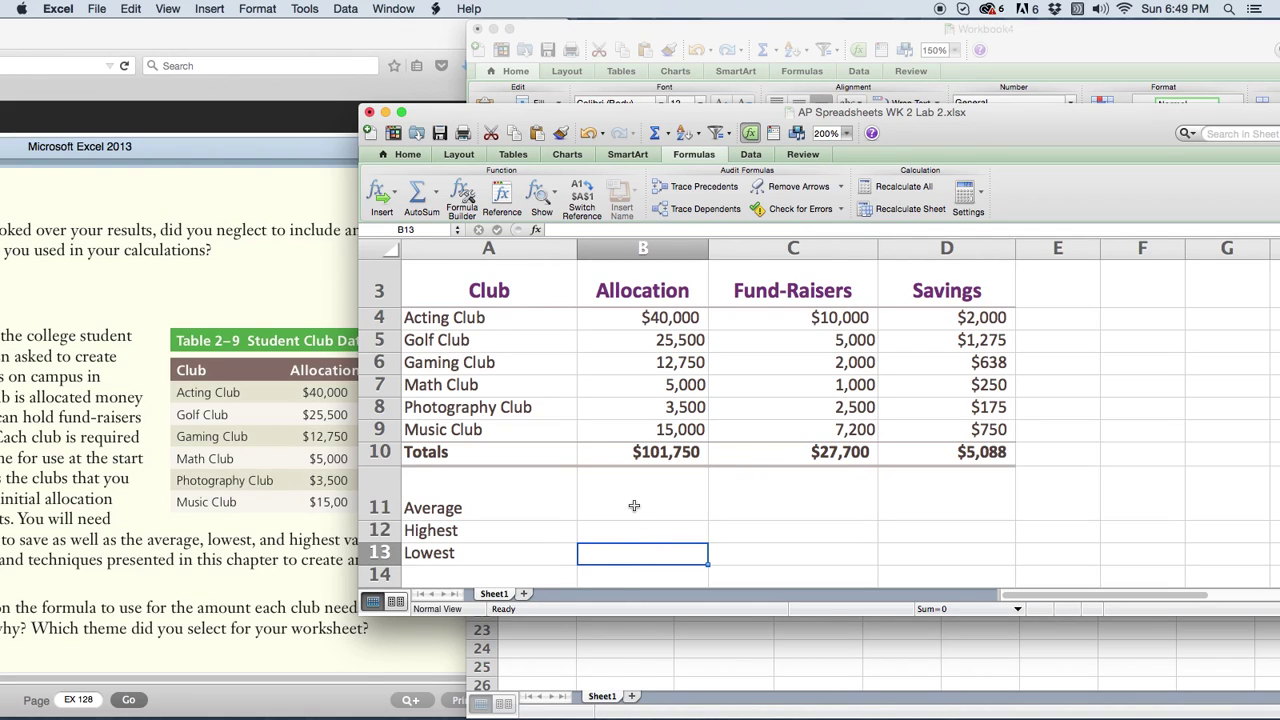
Select cell B11, then move and enlarge the workbook window to show more of the worksheet
left_click(634, 506)
left_click_drag(956, 115, 889, 23)
left_click_drag(1218, 530, 1262, 660)
scroll(946, 432, "up", 1)
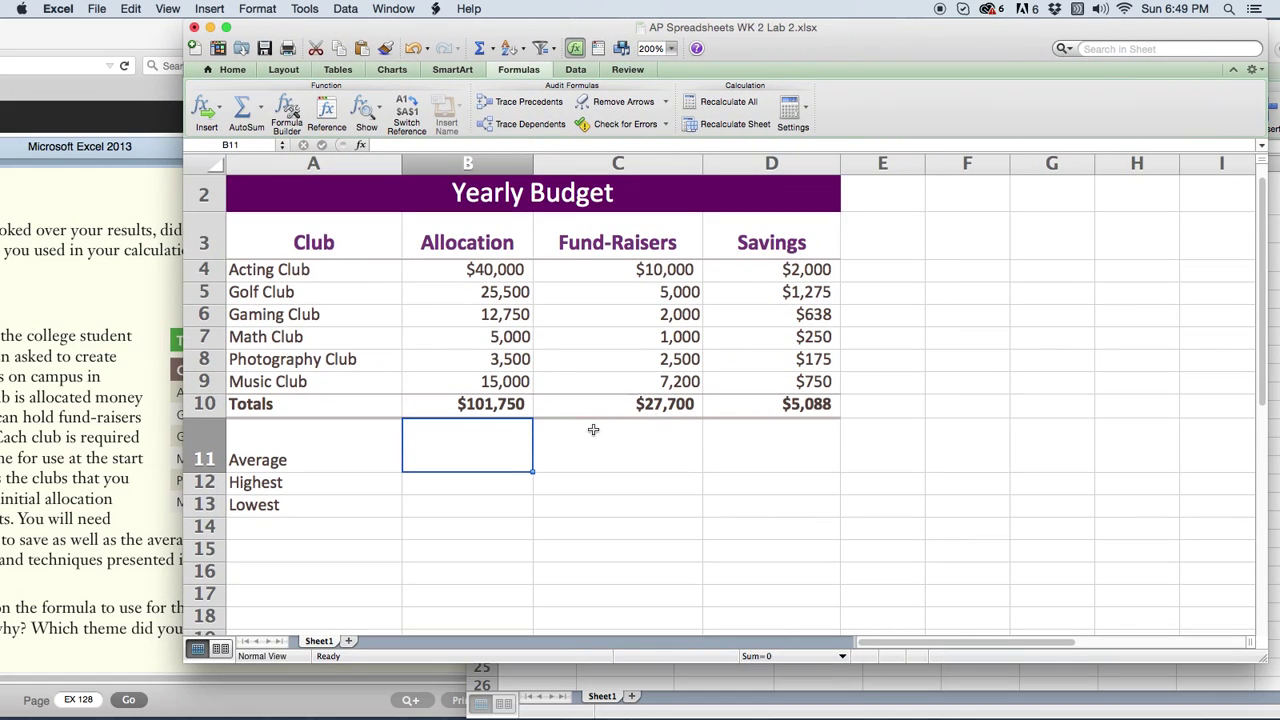
Calculate the average of the allocations in B4:B9 with the Average function, placing the result in B11
left_click(491, 276)
left_click_drag(491, 276, 490, 381)
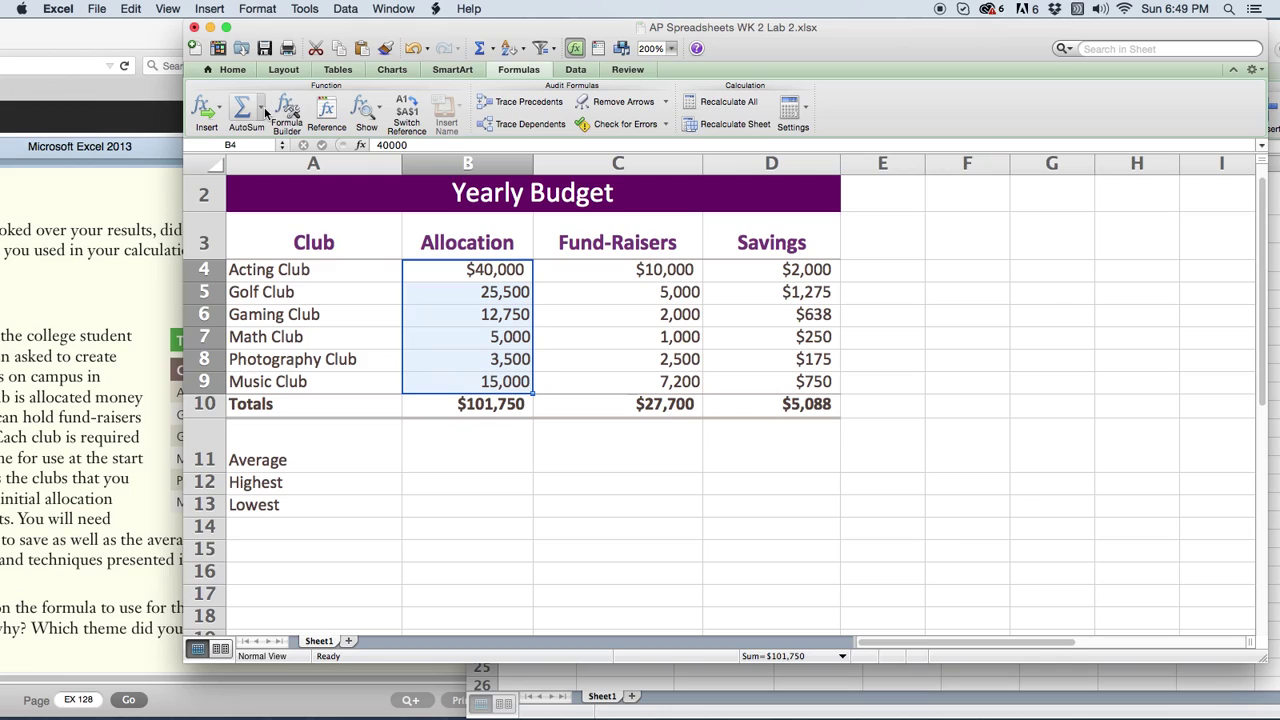
left_click(261, 114)
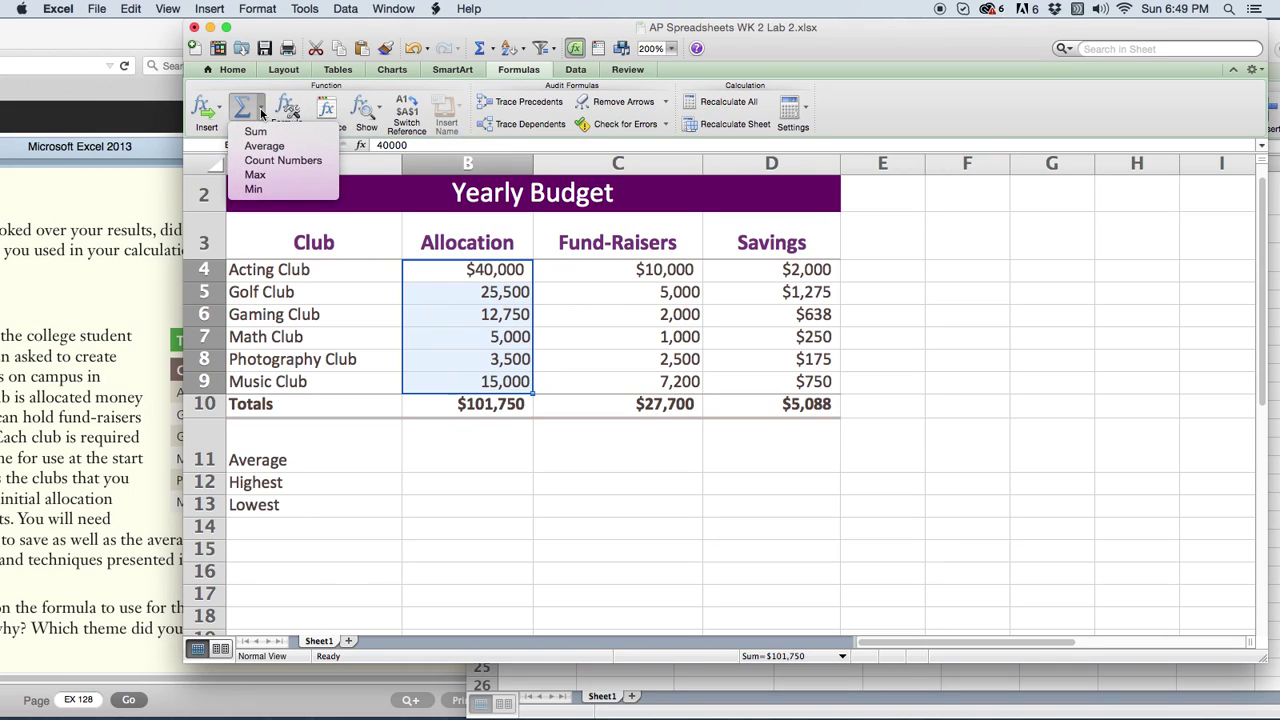
left_click(276, 147)
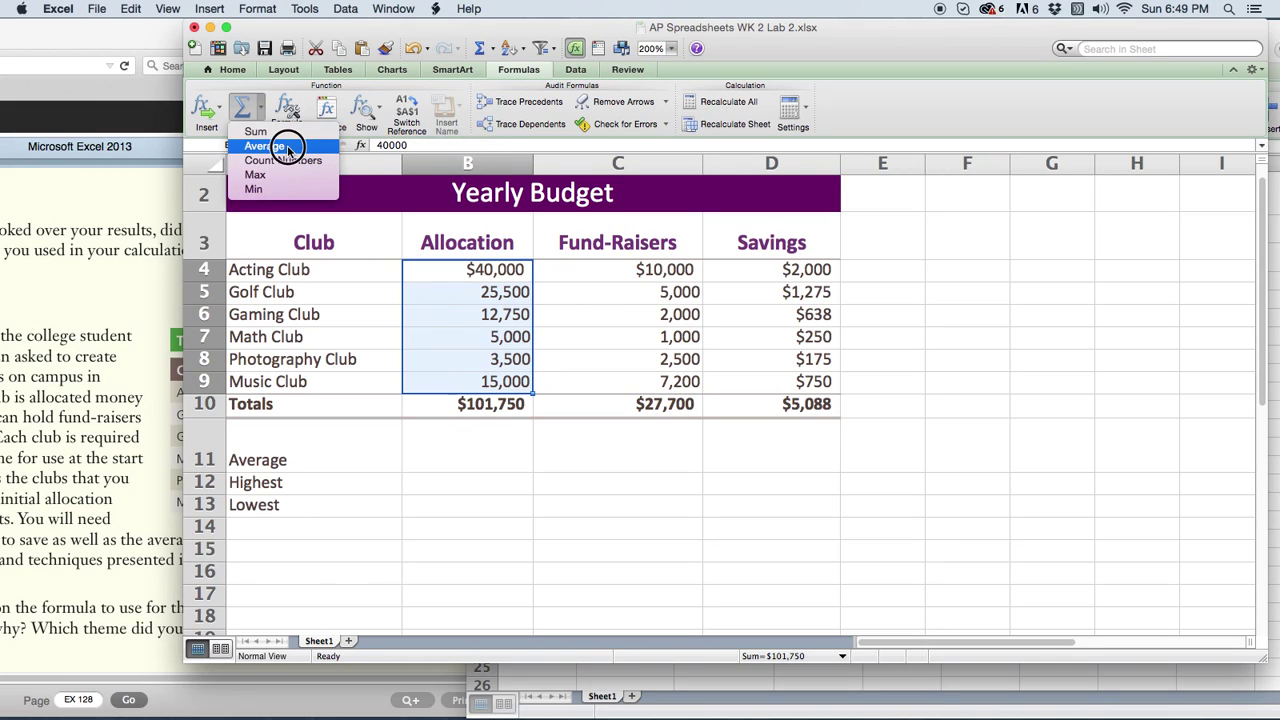
left_click(493, 462)
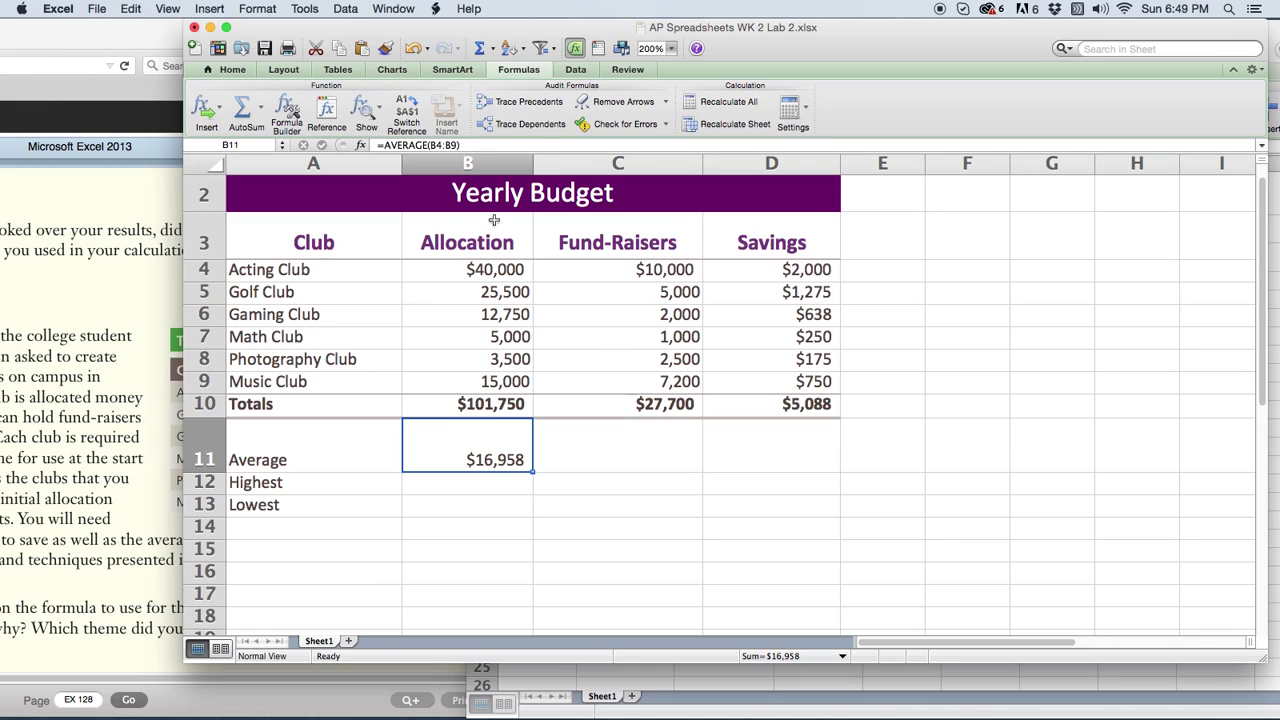
Find the highest allocation in B4:B9 with the Max function in B12 and check its formula range
left_click(476, 485)
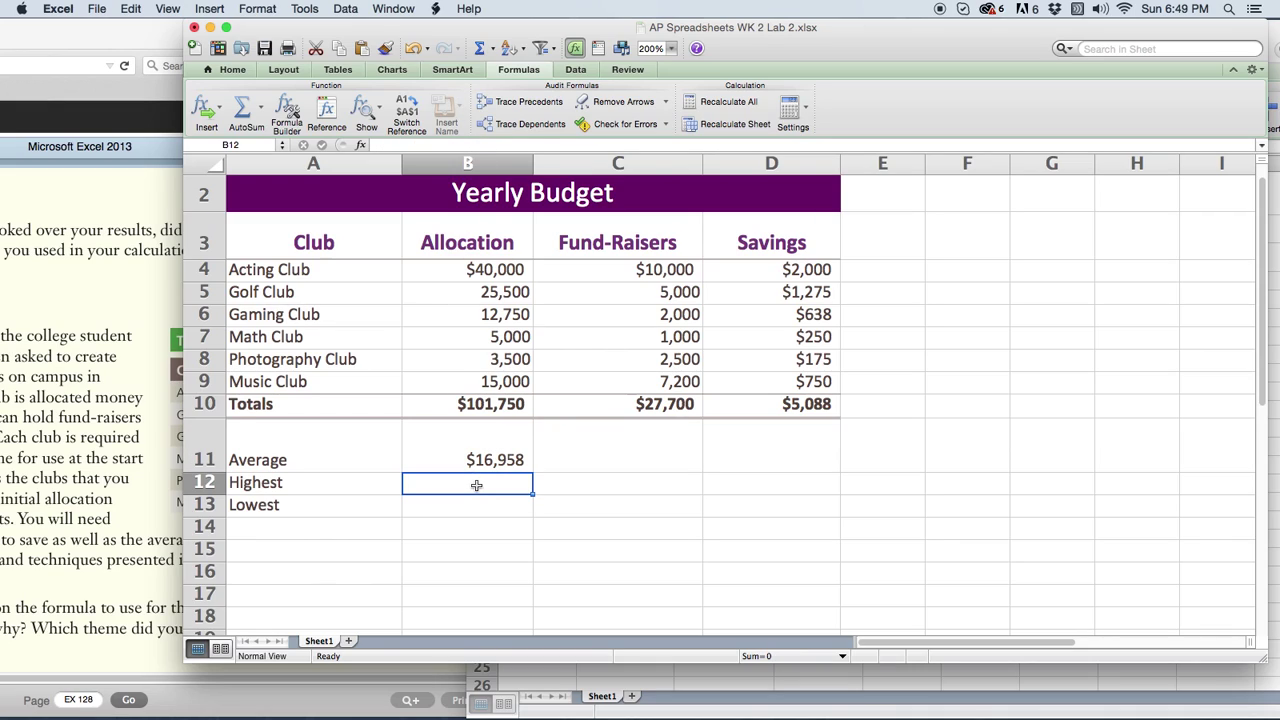
left_click_drag(488, 271, 483, 371)
left_click(263, 112)
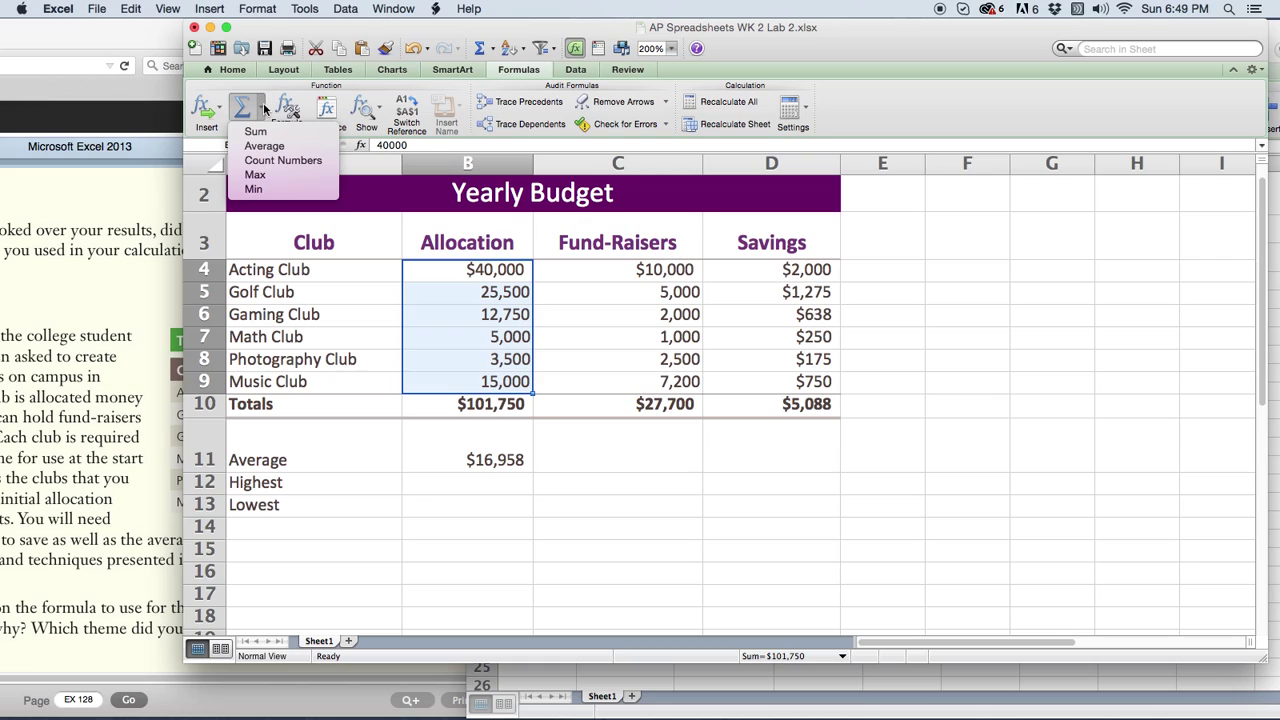
left_click(269, 176)
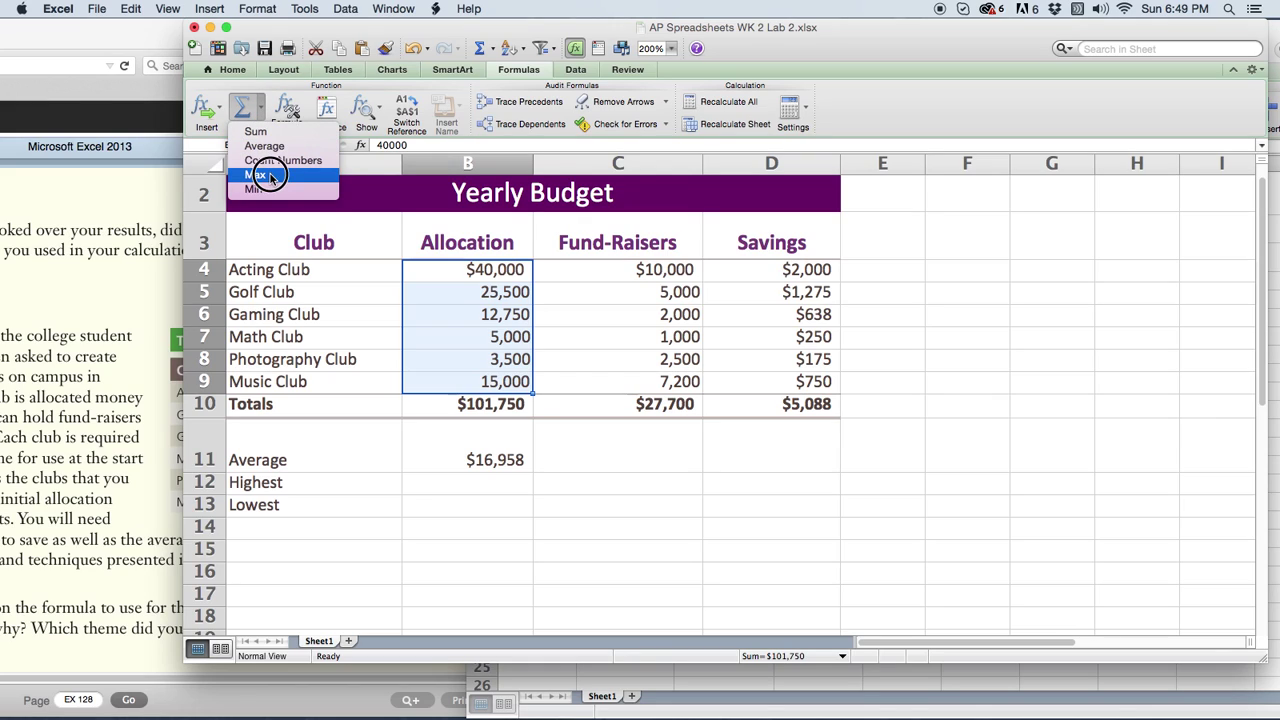
left_click(481, 482)
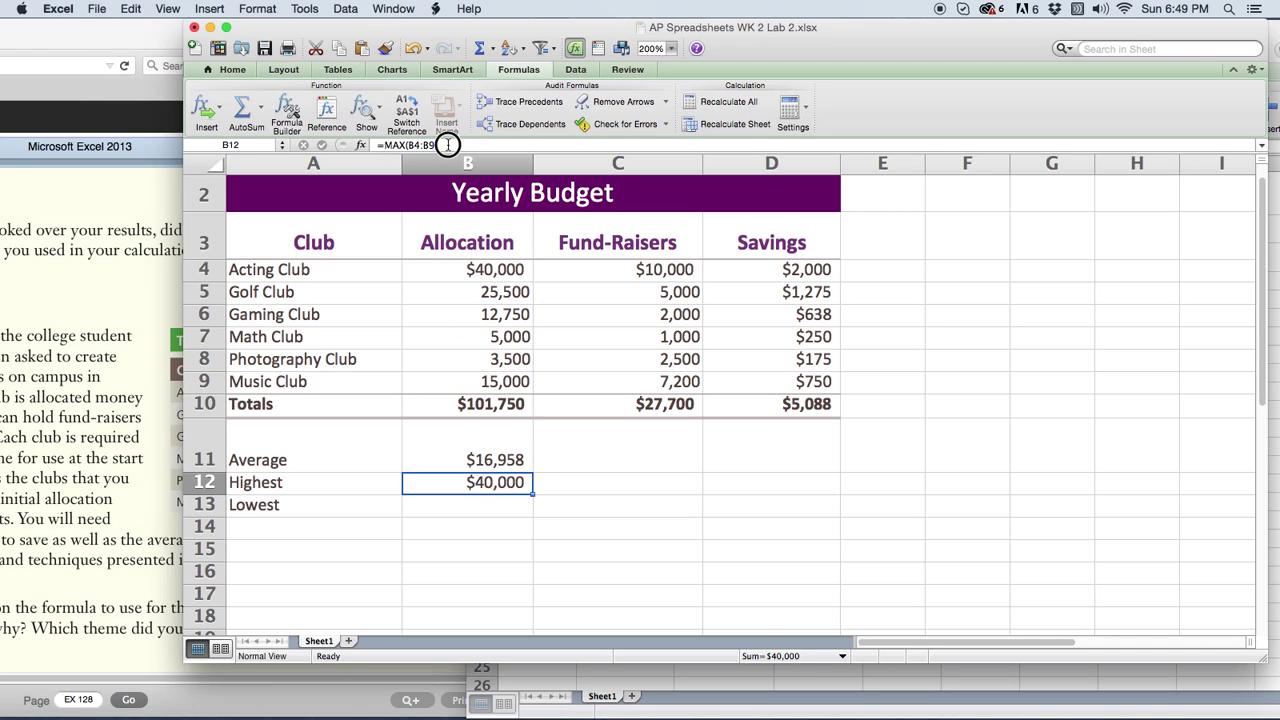
left_click(447, 145)
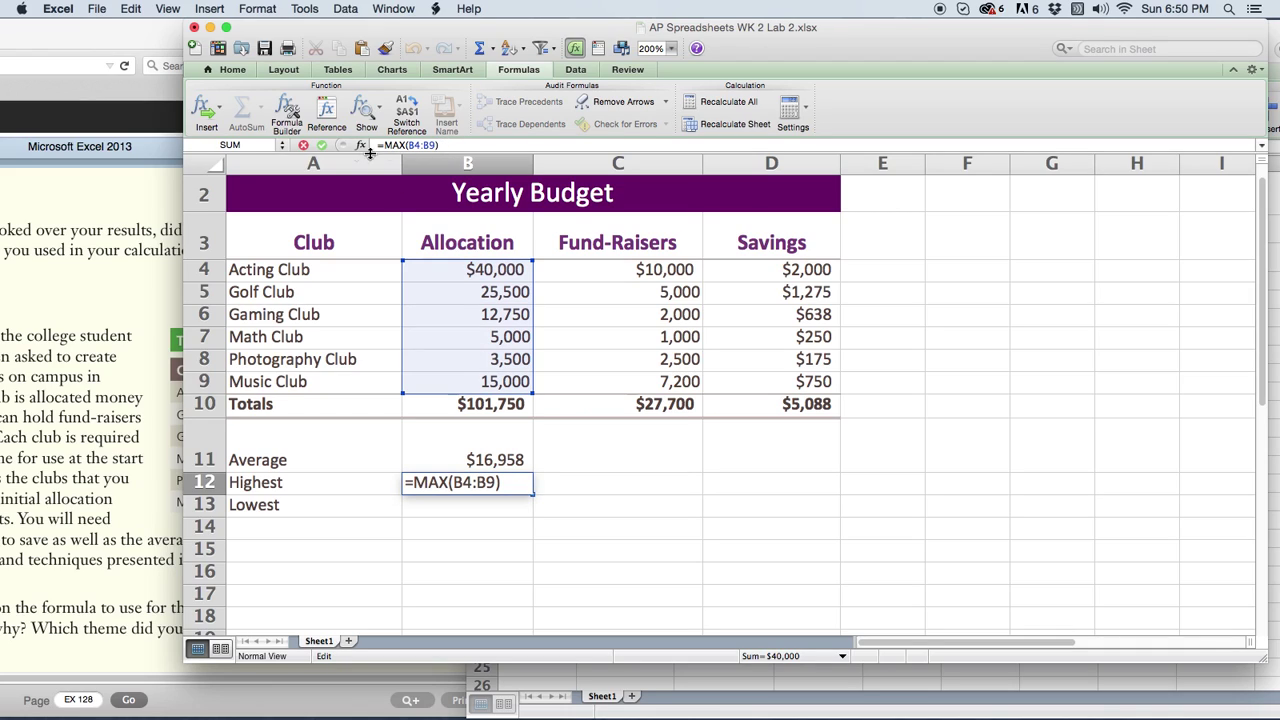
left_click(321, 145)
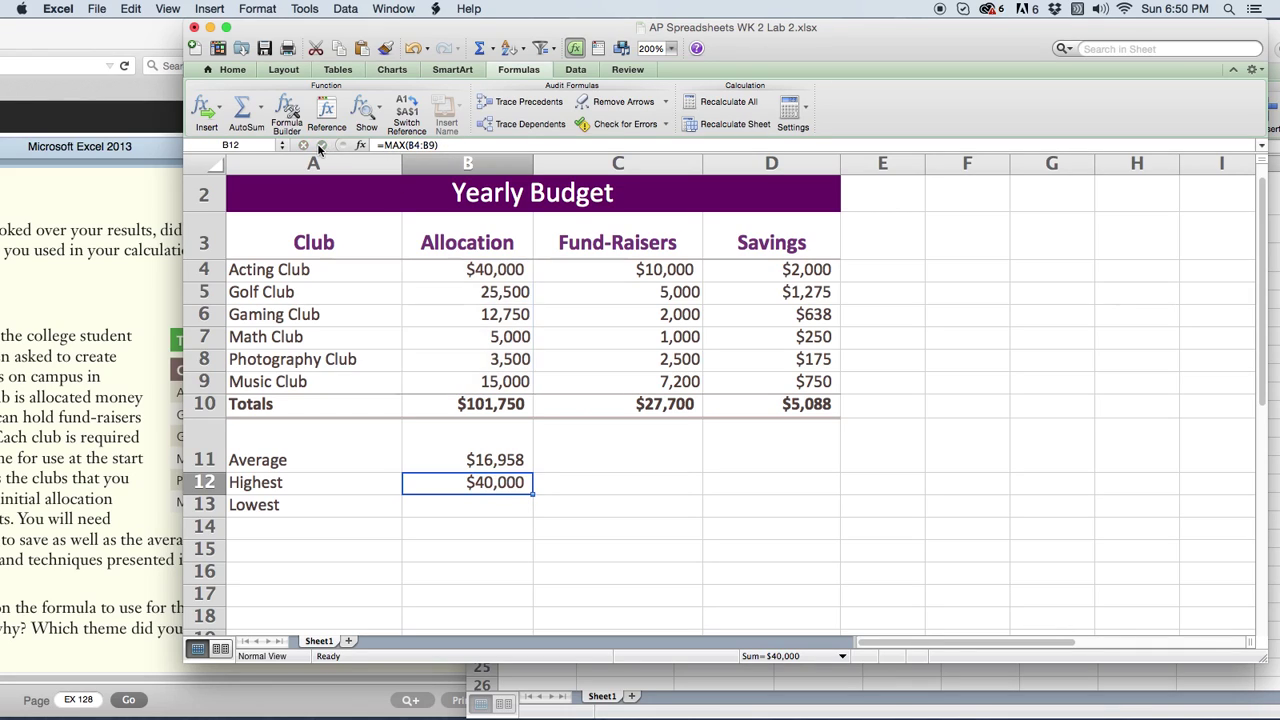
Find the lowest allocation in B4:B9 with the Min function, placing the result in B13
left_click(494, 510)
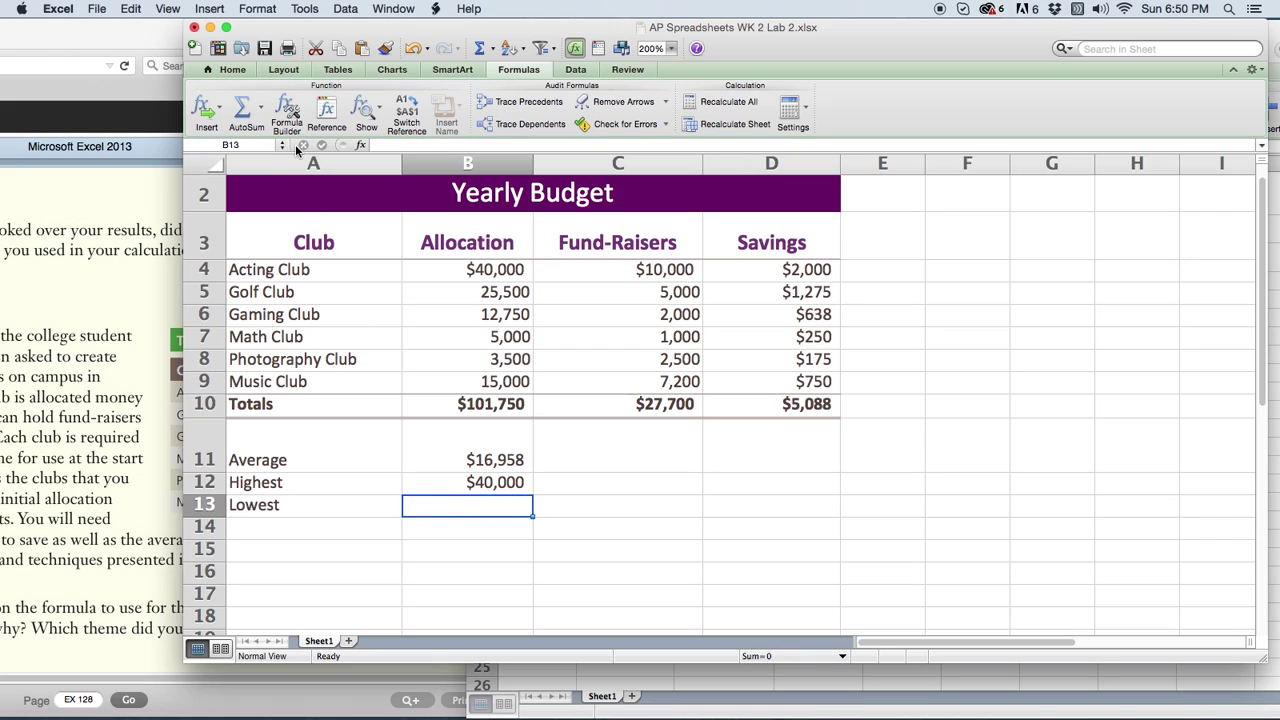
left_click_drag(487, 270, 485, 382)
left_click(266, 114)
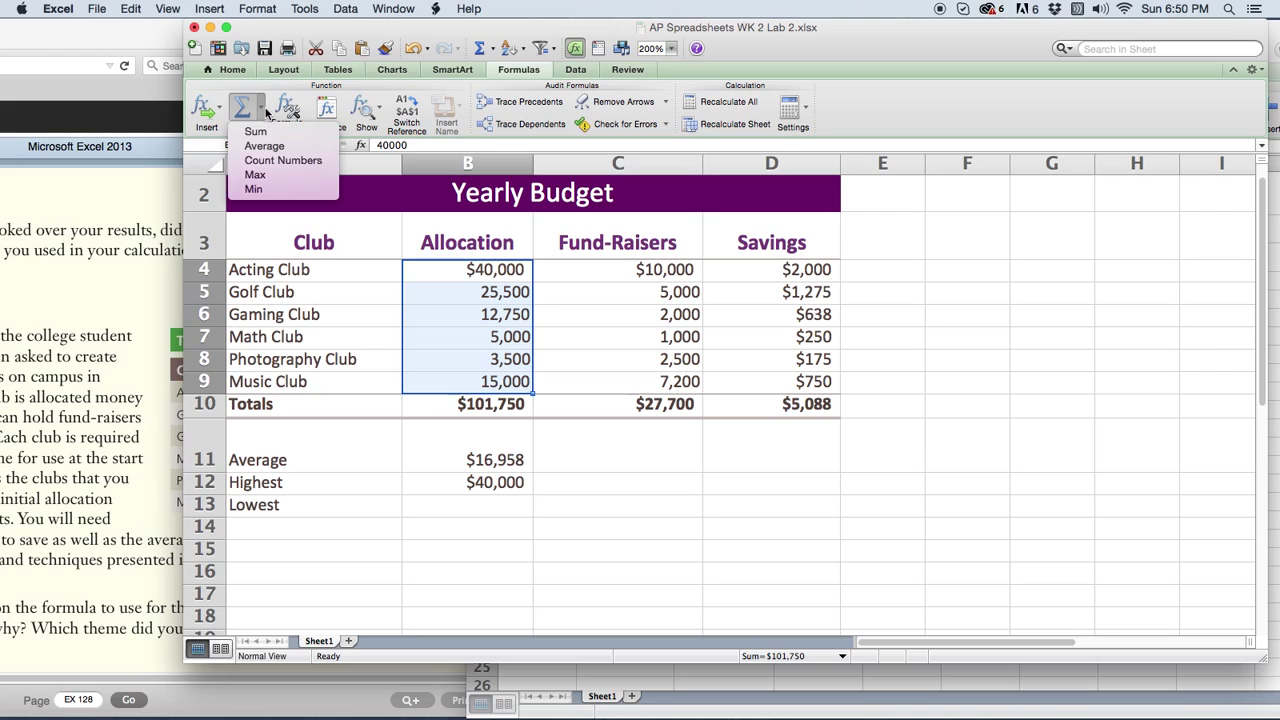
left_click(276, 190)
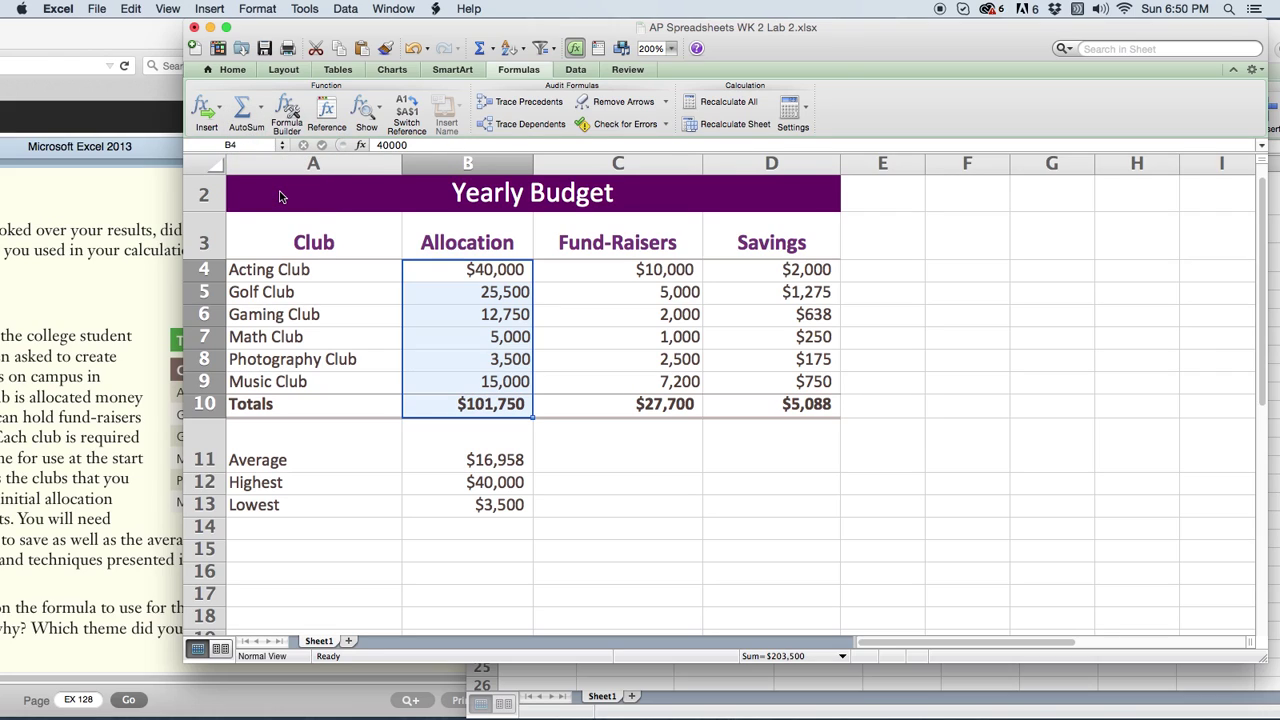
Copy the average, highest and lowest formulas from B11:B13 into C11:C13 for Fund-Raisers
left_click(484, 459)
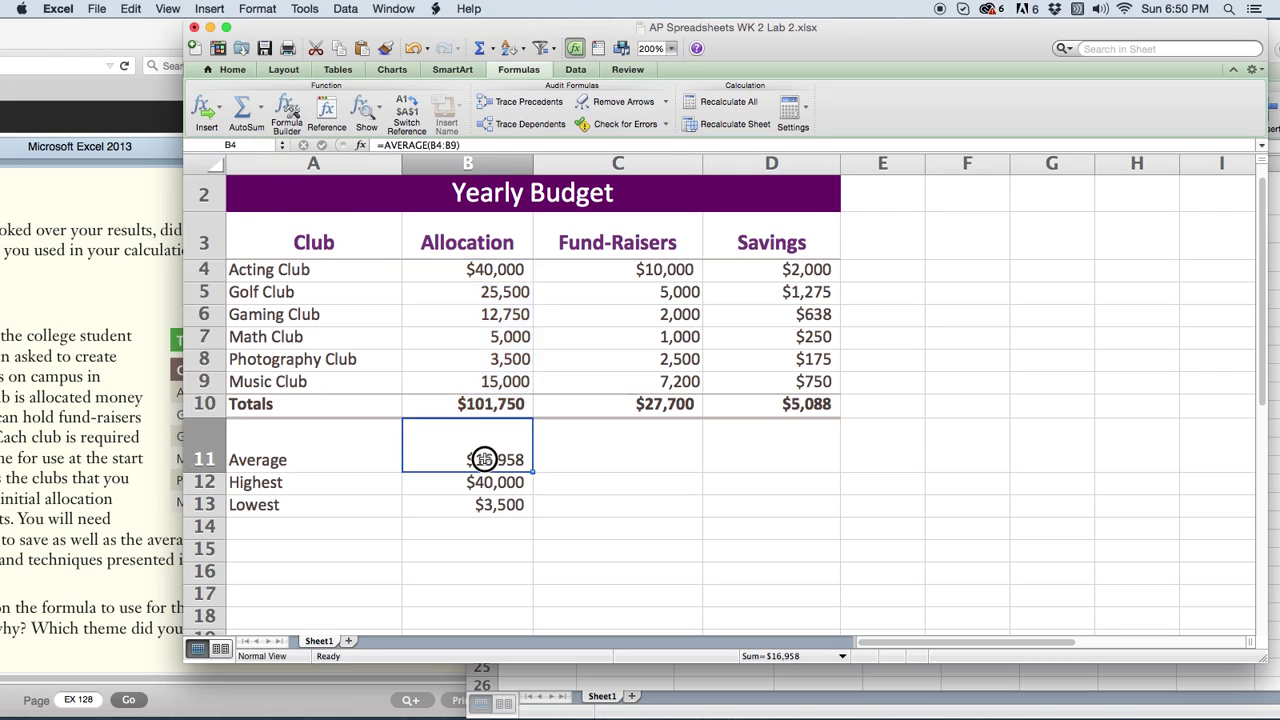
left_click_drag(484, 459, 483, 505)
key("super+c")
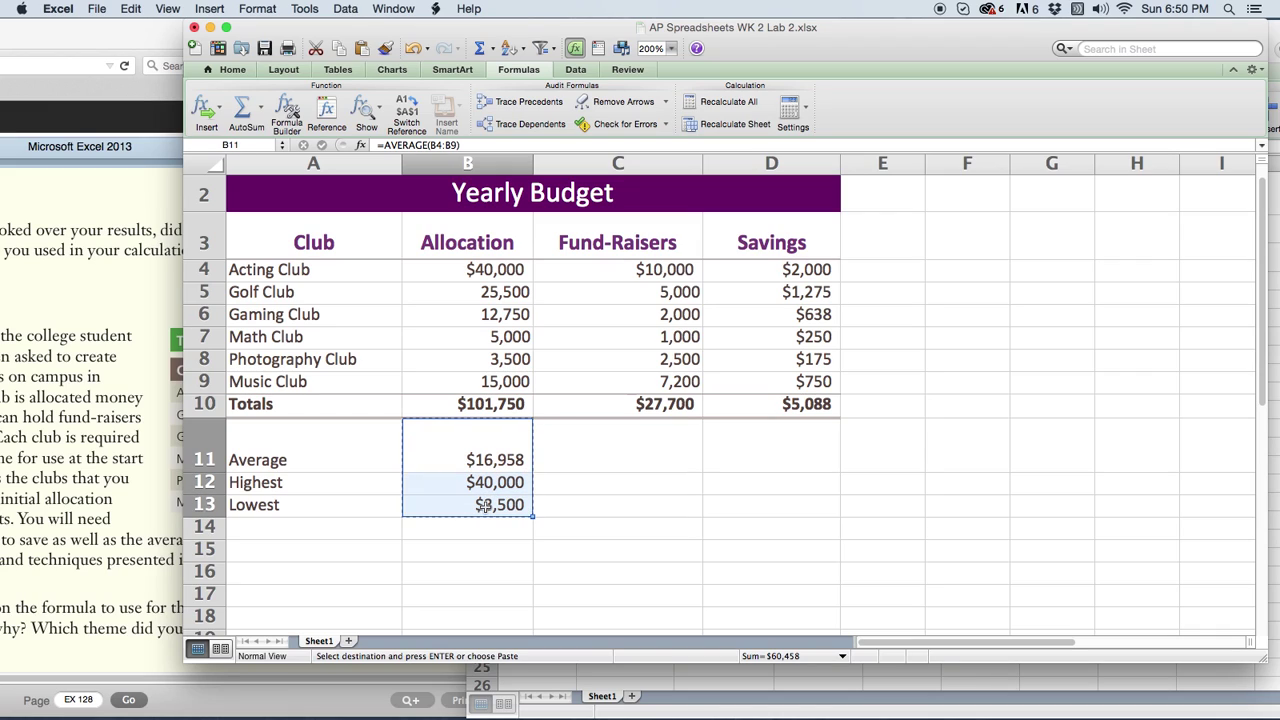
left_click_drag(618, 447, 616, 498)
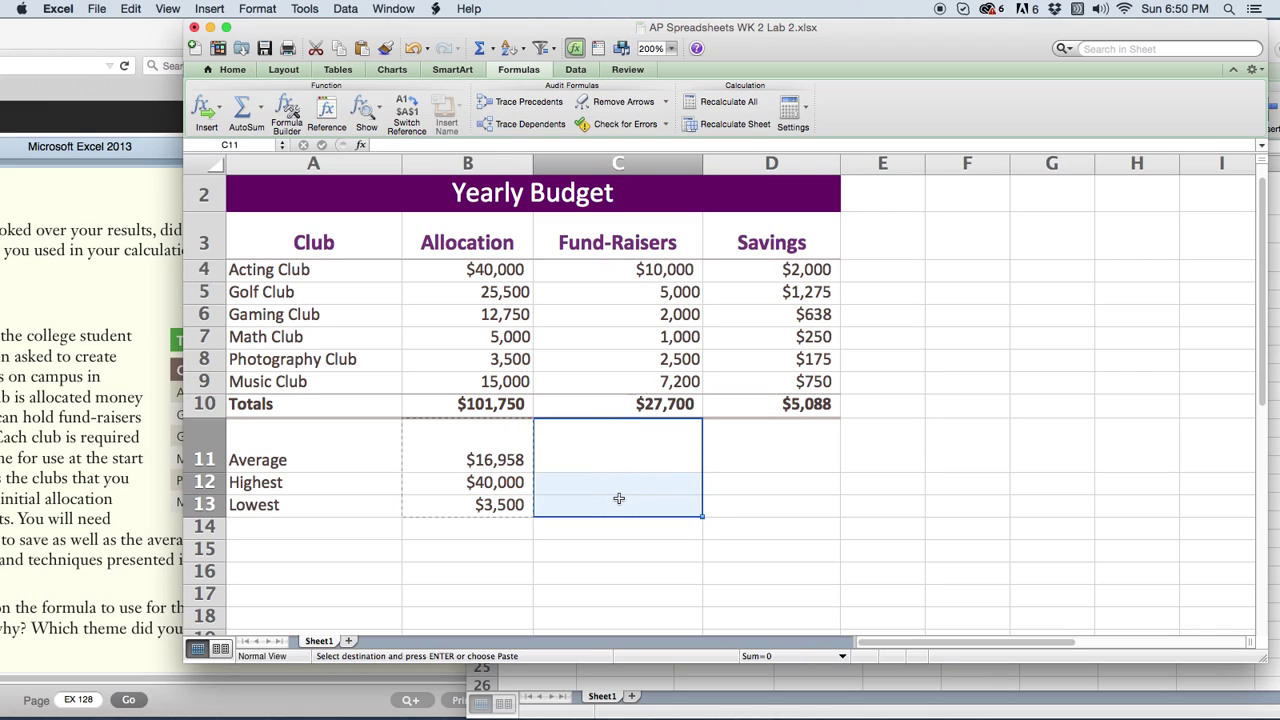
key("super+v")
Check the cell ranges referenced by the copied highest and average formulas in C12 and C11
left_click(677, 484)
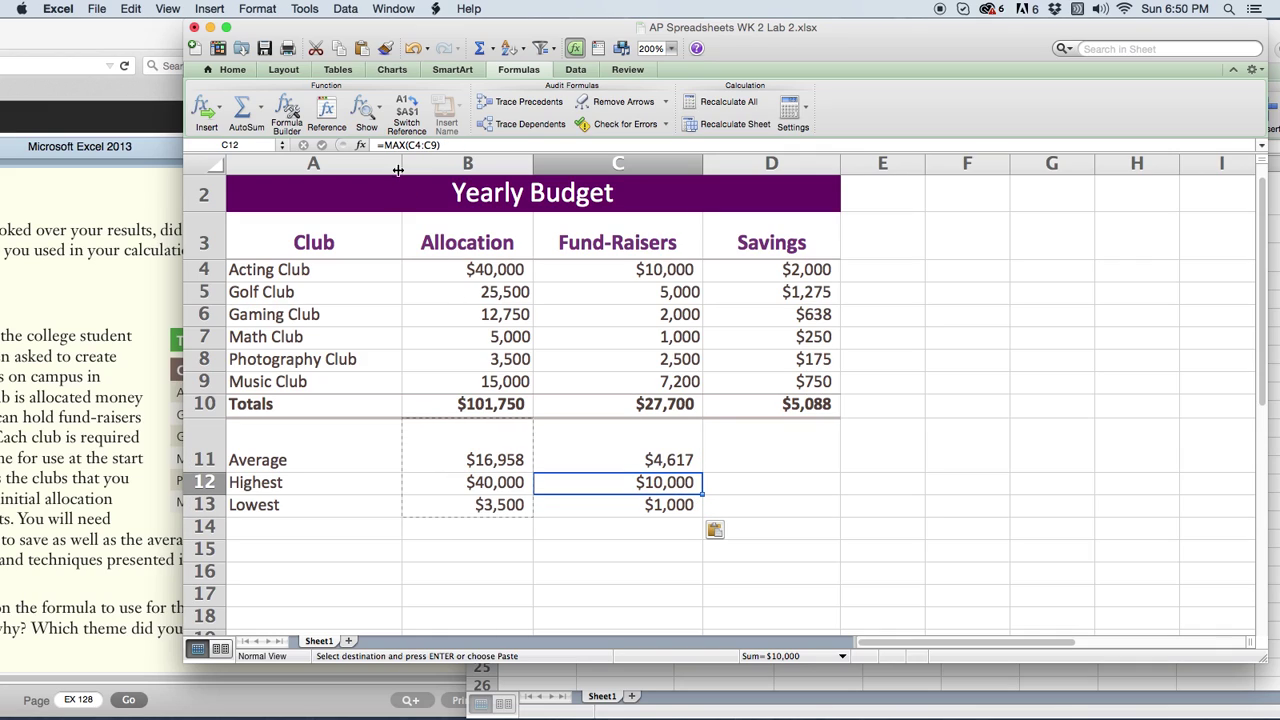
left_click(460, 145)
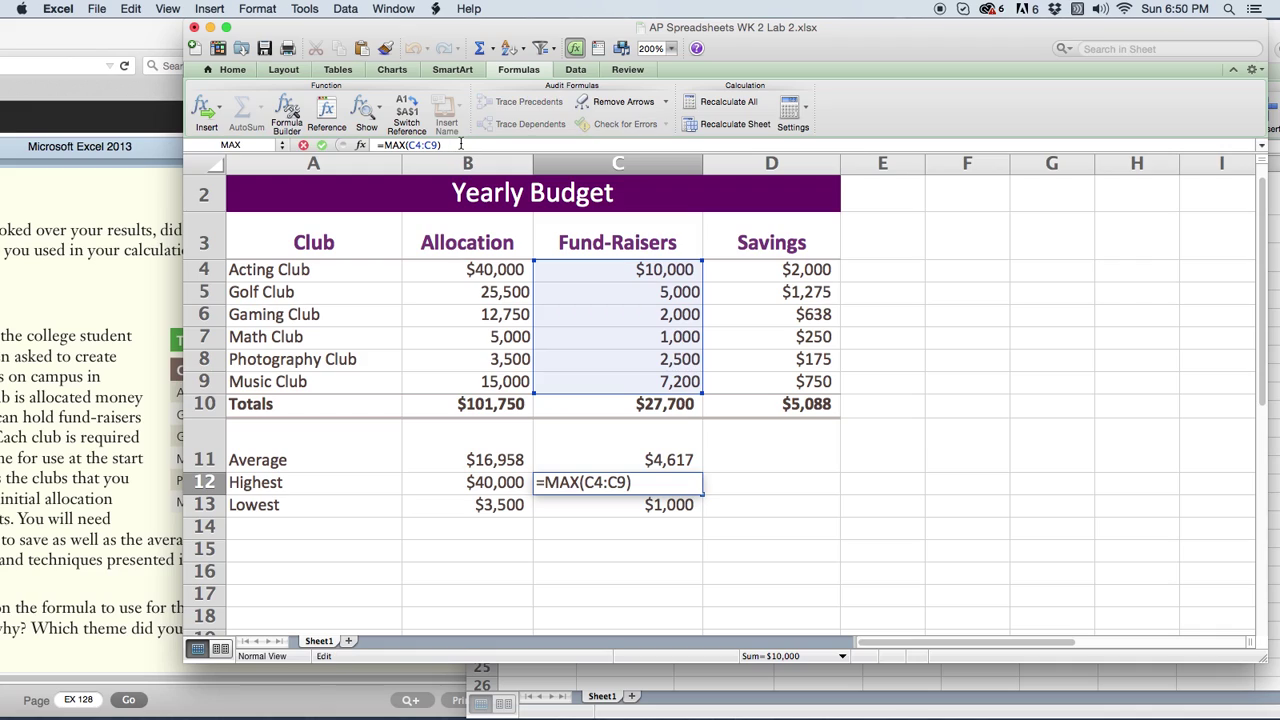
left_click(322, 146)
left_click(648, 452)
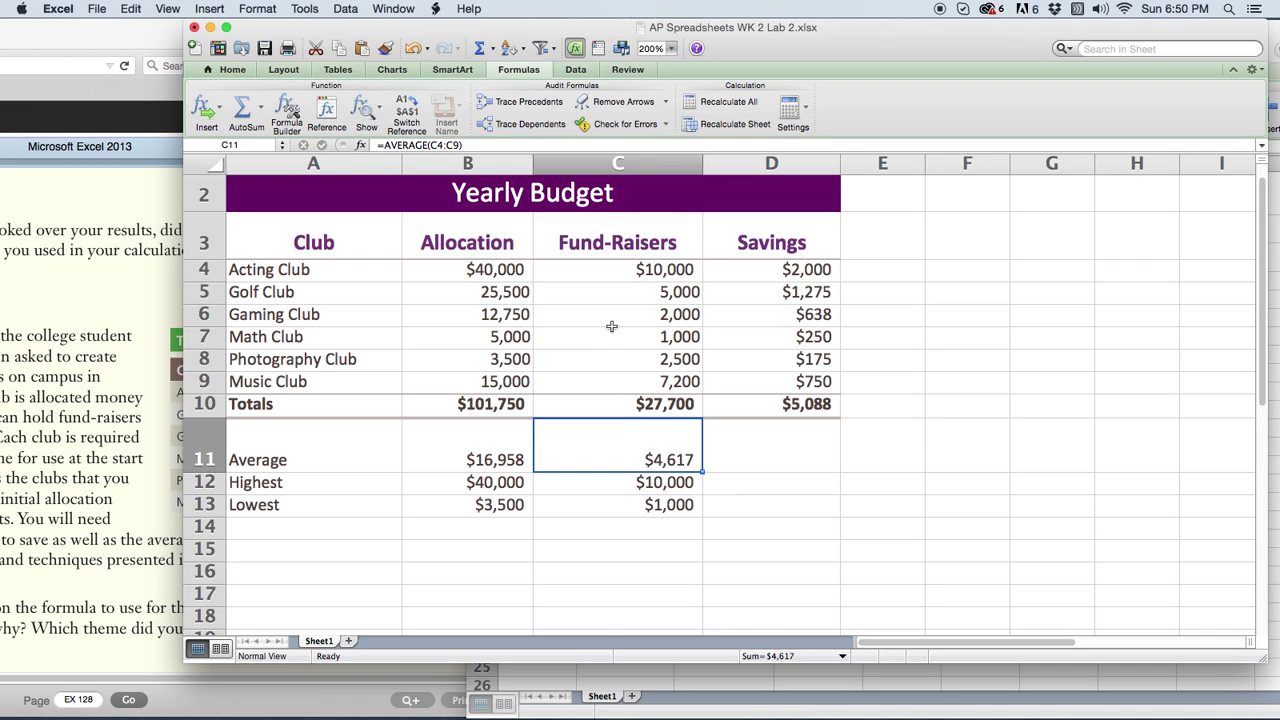
left_click(479, 145)
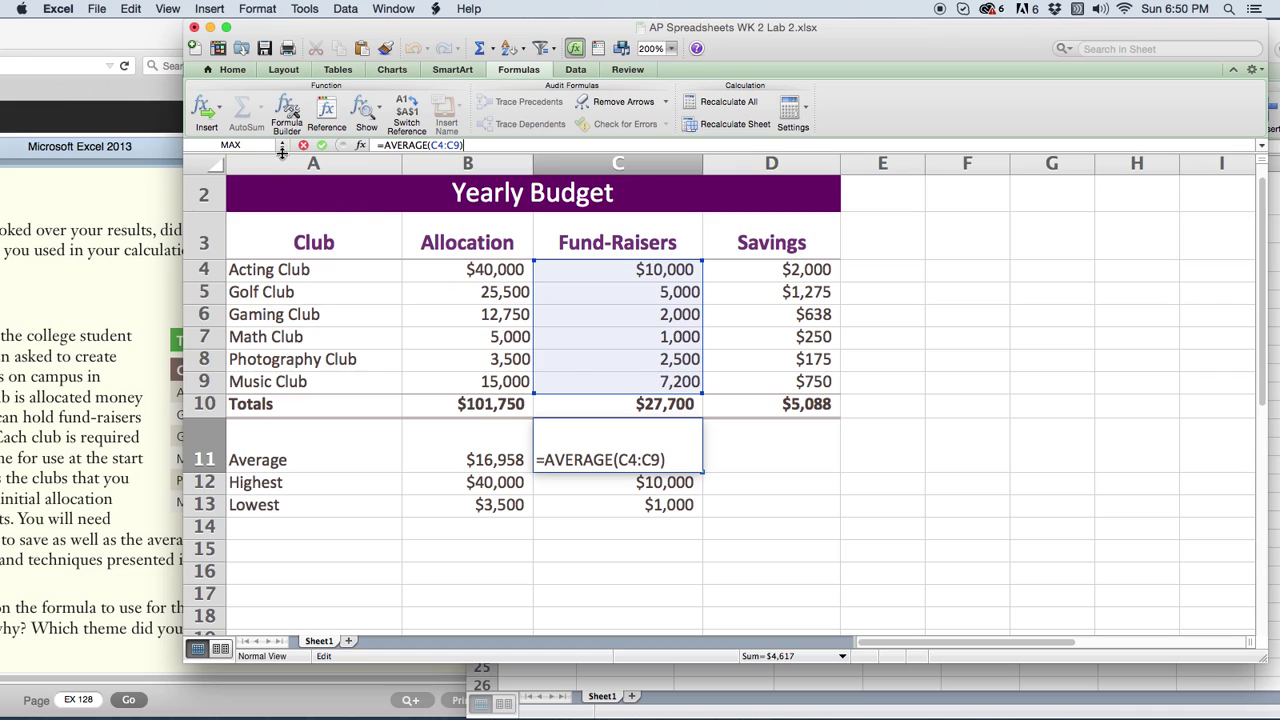
left_click(321, 145)
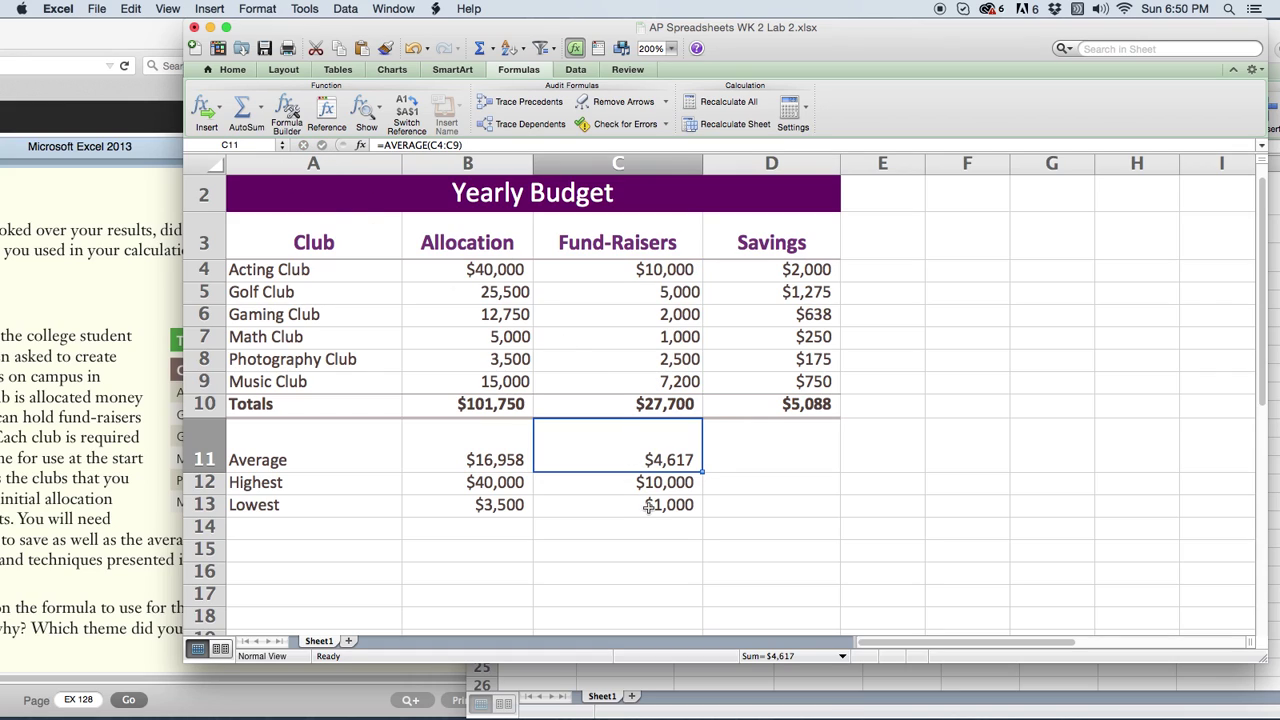
Rename the worksheet Sheet1 as Club Savings
left_click(776, 461)
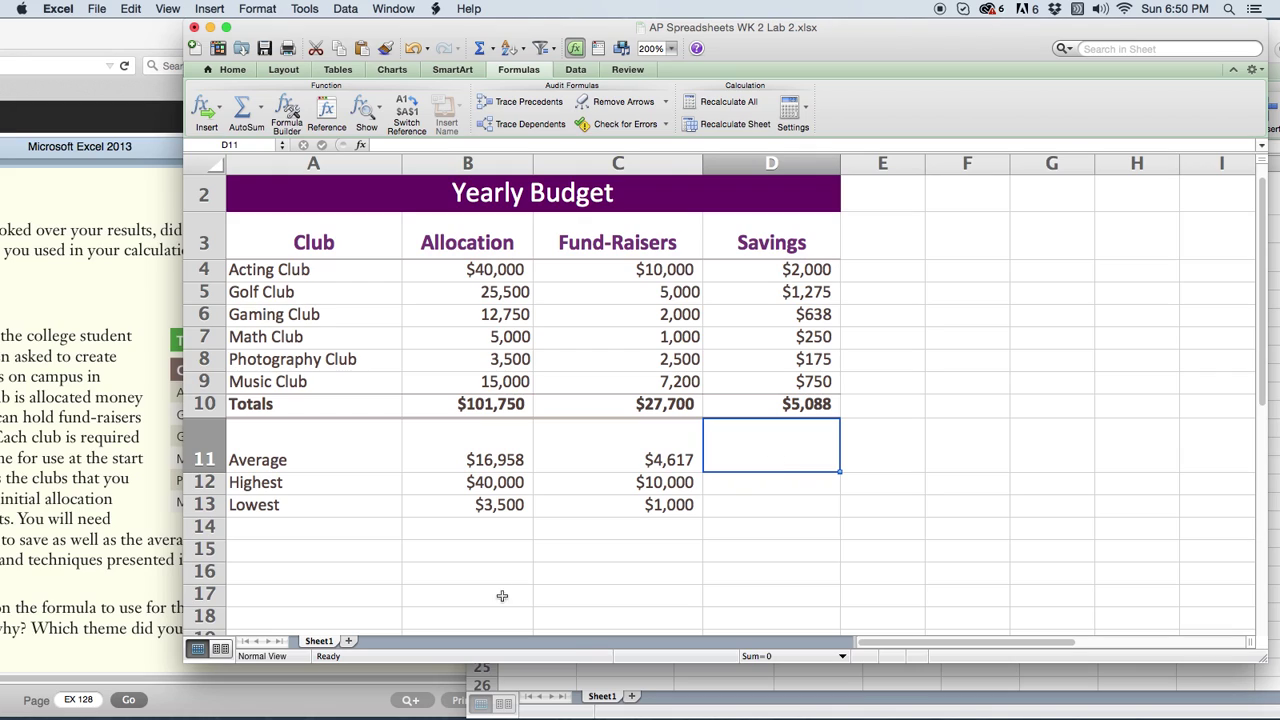
double_click(320, 643)
type("Club Budget")
key("BackSpace")
key("BackSpace")
key("BackSpace")
key("BackSpace")
key("BackSpace")
key("BackSpace")
type("Savings")
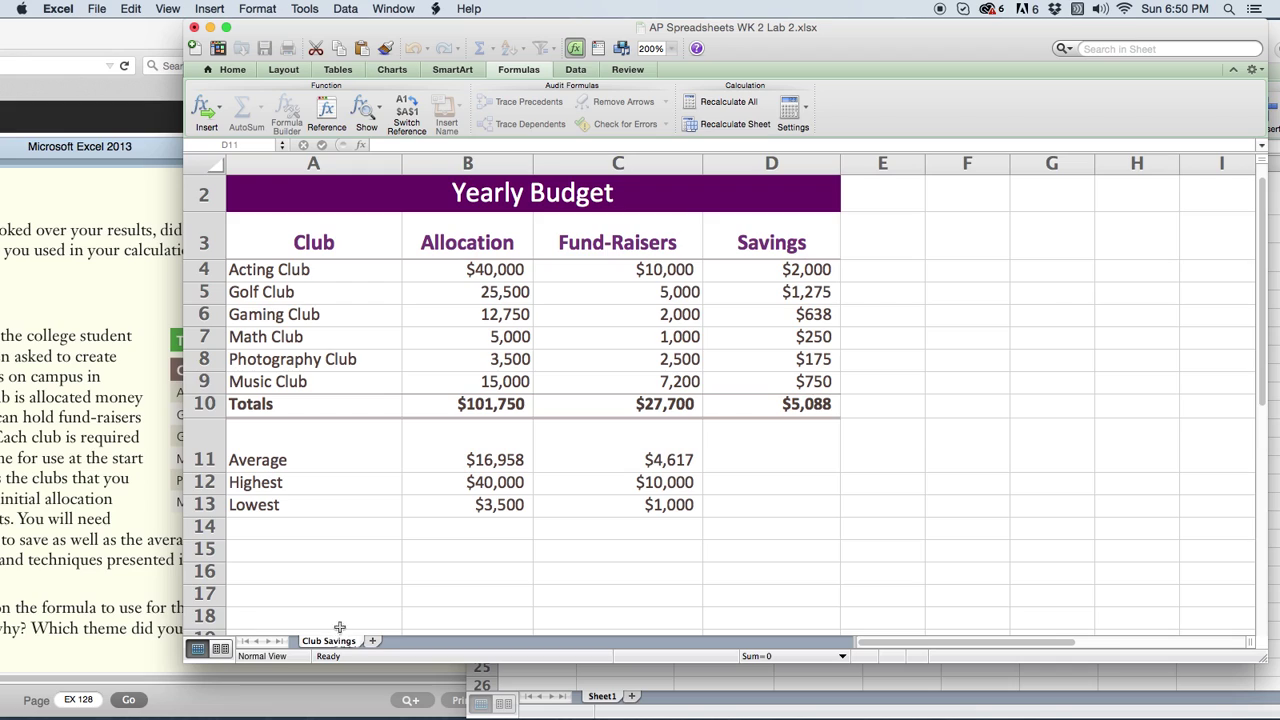
left_click(338, 620)
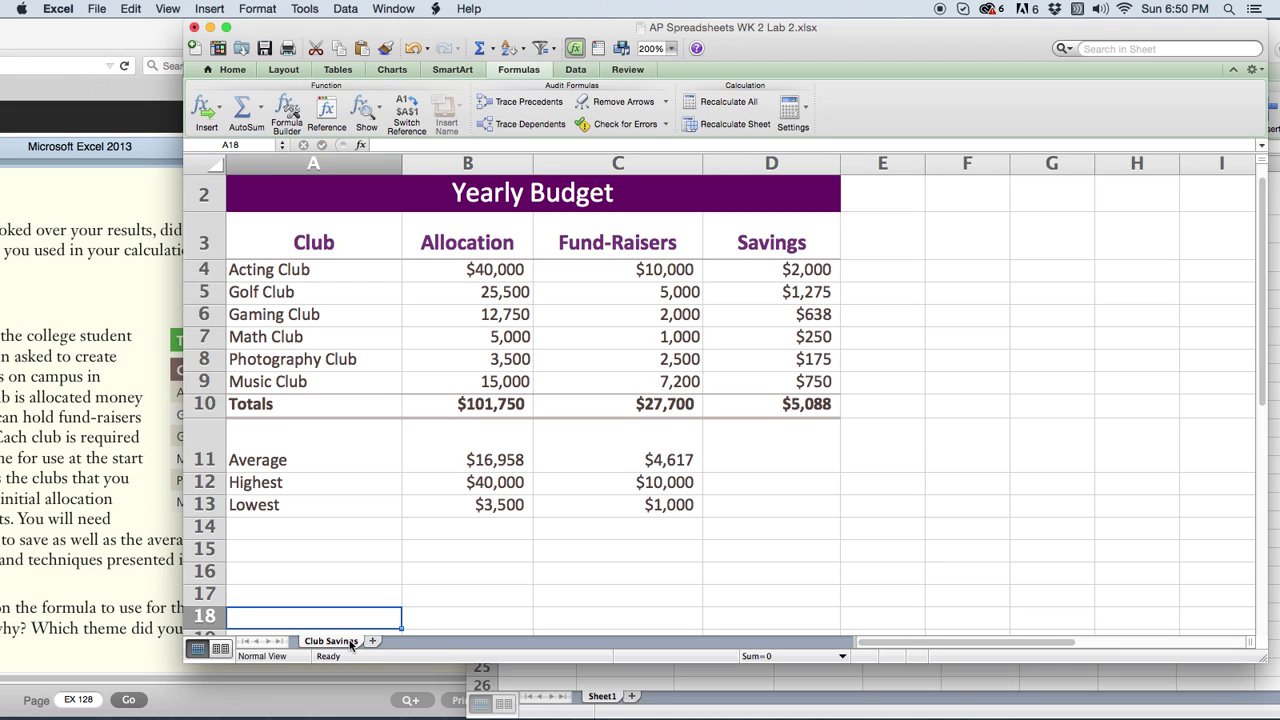
right_click(350, 646)
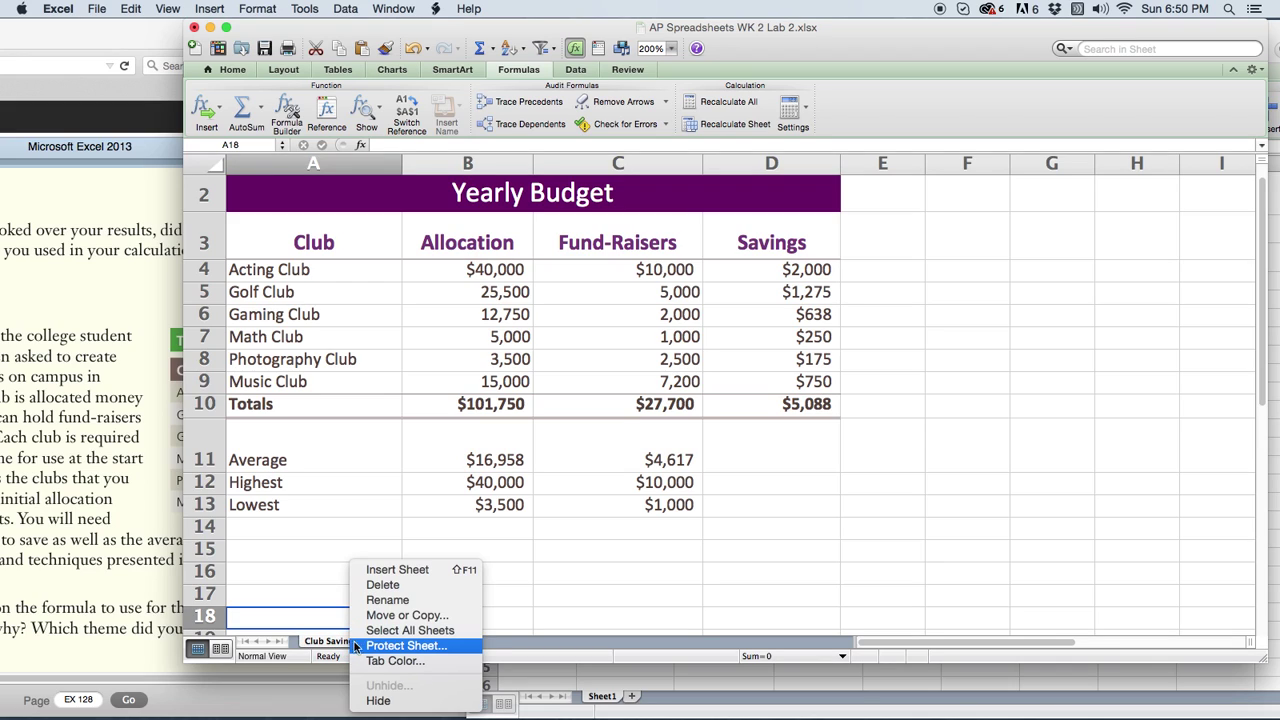
left_click(382, 660)
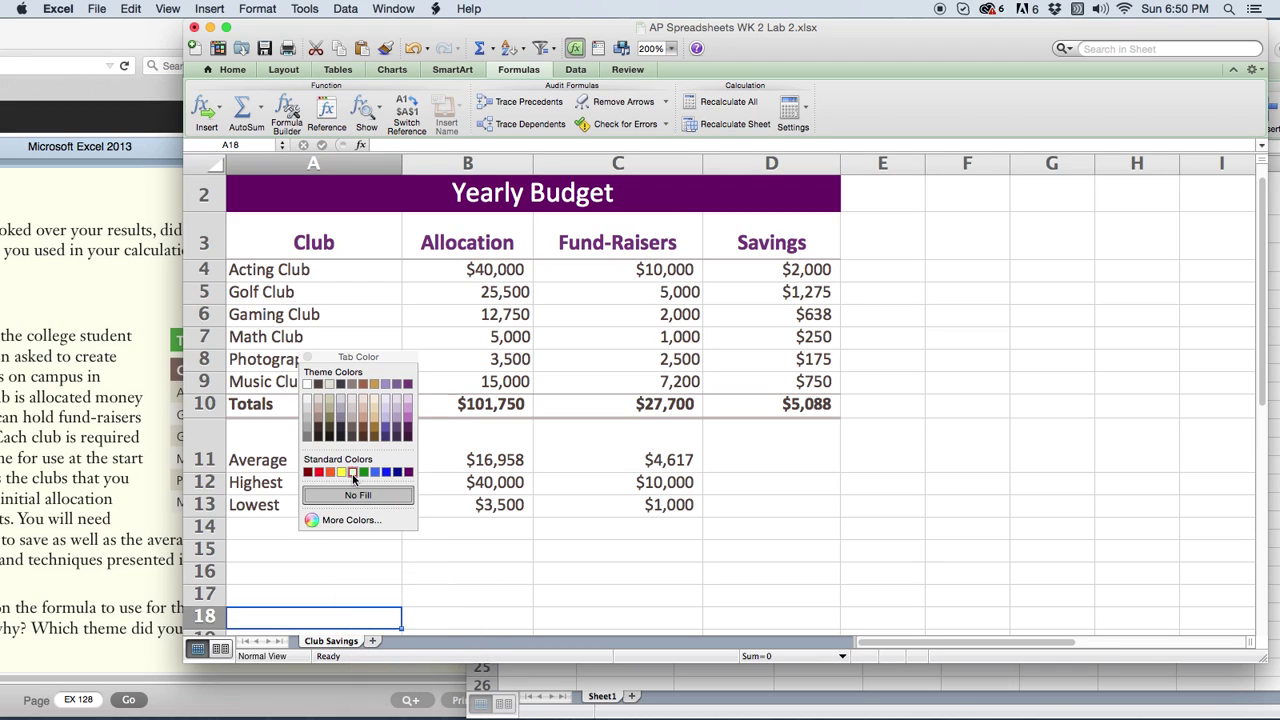
left_click(308, 357)
Review the worksheet from the average formula in C11 up to the title and subtitle rows
left_click(556, 464)
scroll(583, 486, "up", 1)
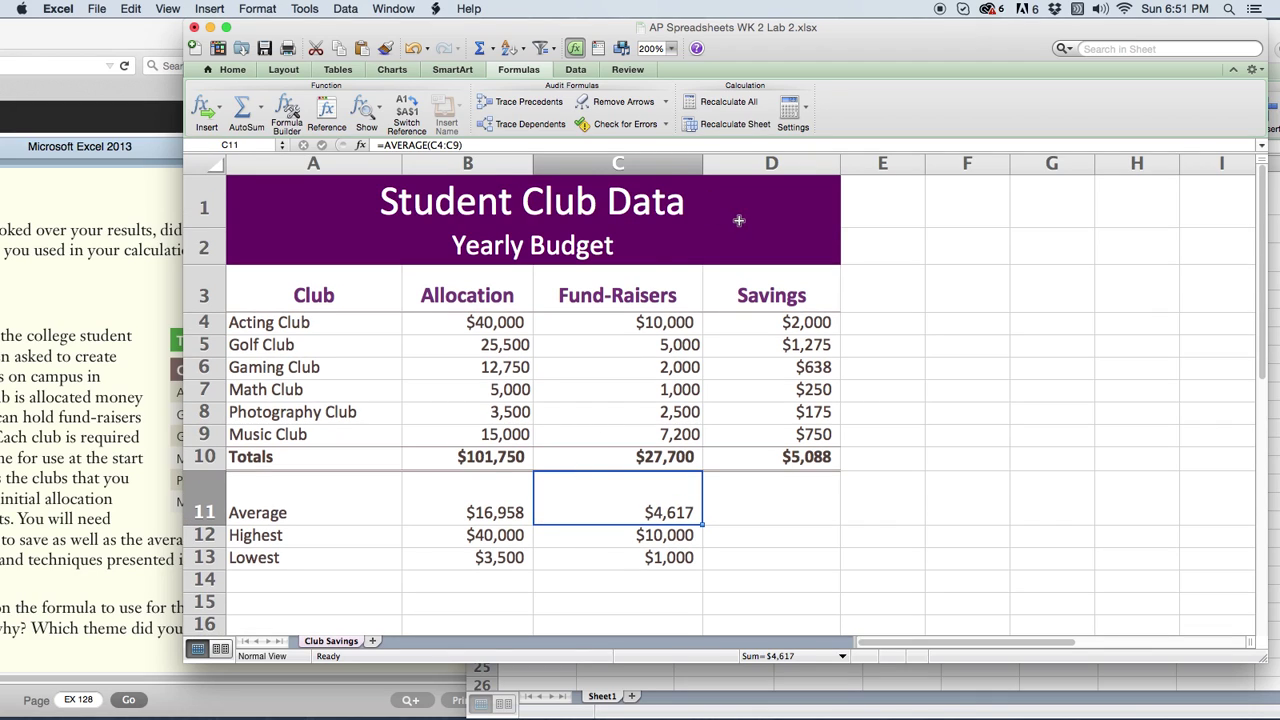
left_click(703, 197)
left_click(427, 250)
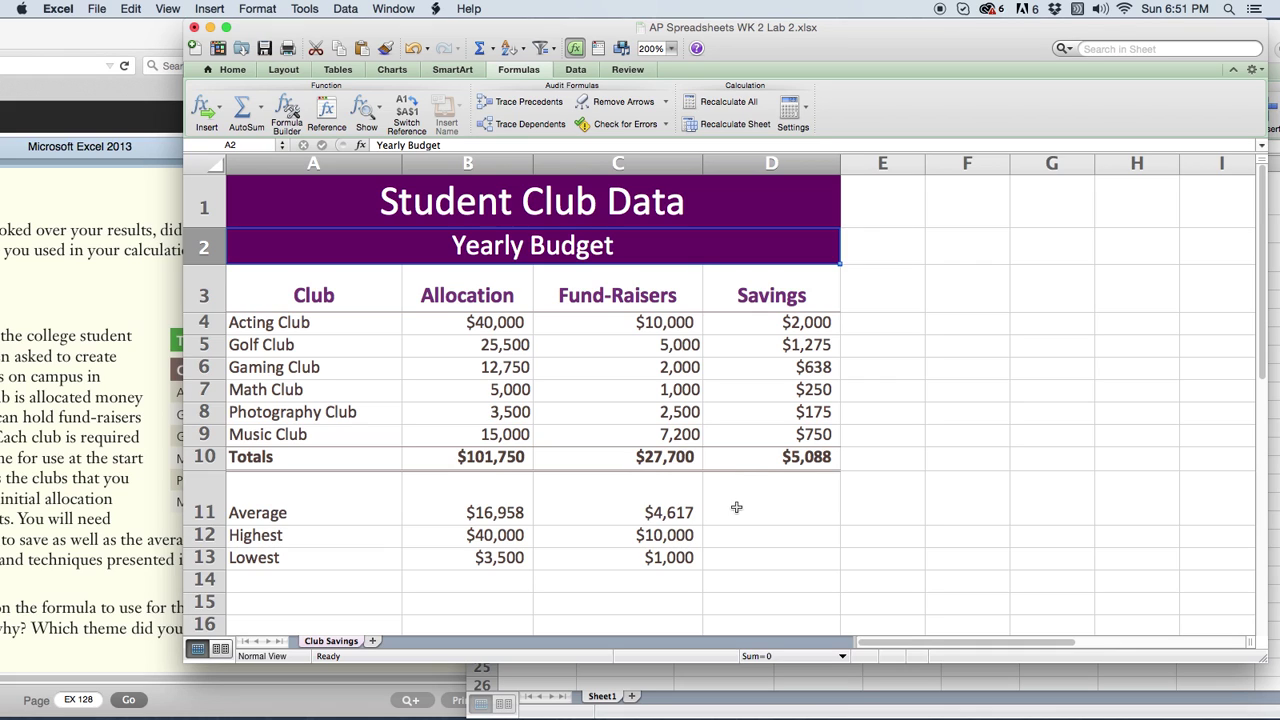
mouse_move(590, 716)
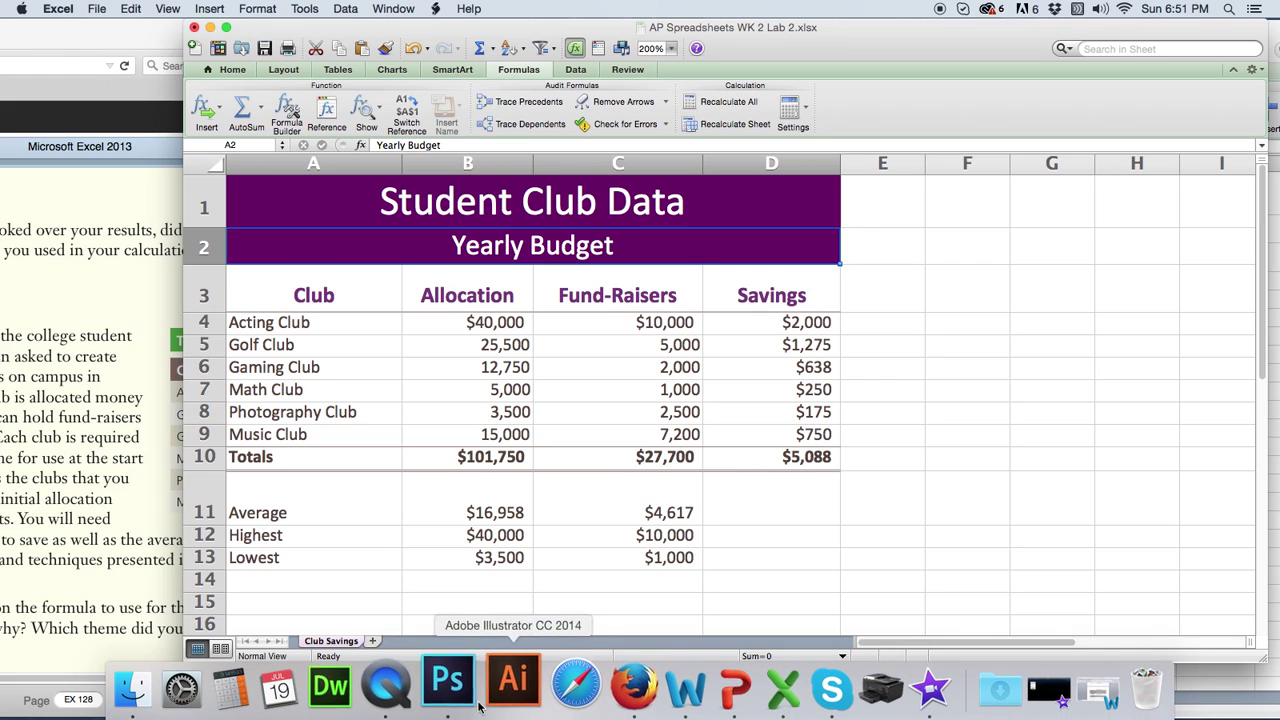